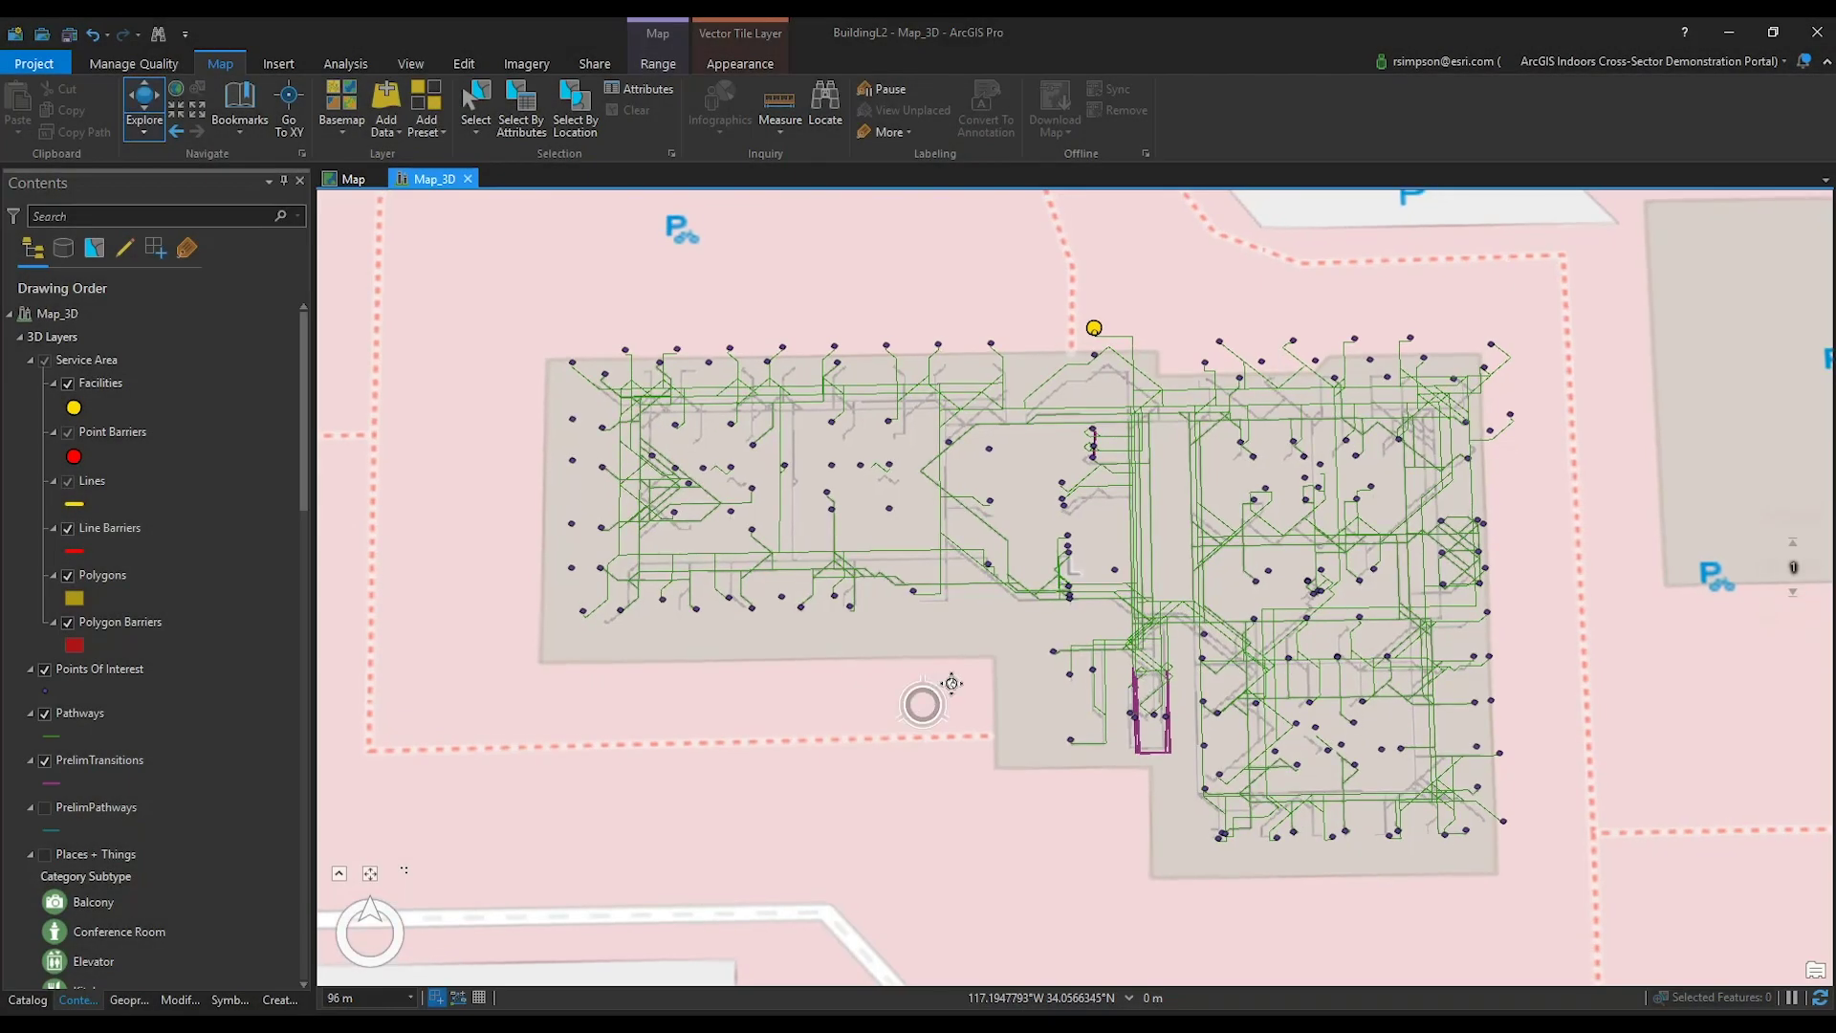
Tilt and rotate the Map_3D scene to see the Building L2 indoor network in perspective.
drag(952, 683, 975, 364)
Zoom in over the building's green pathway network and rotate the 3D view around it.
scroll(1115, 545, up, 3)
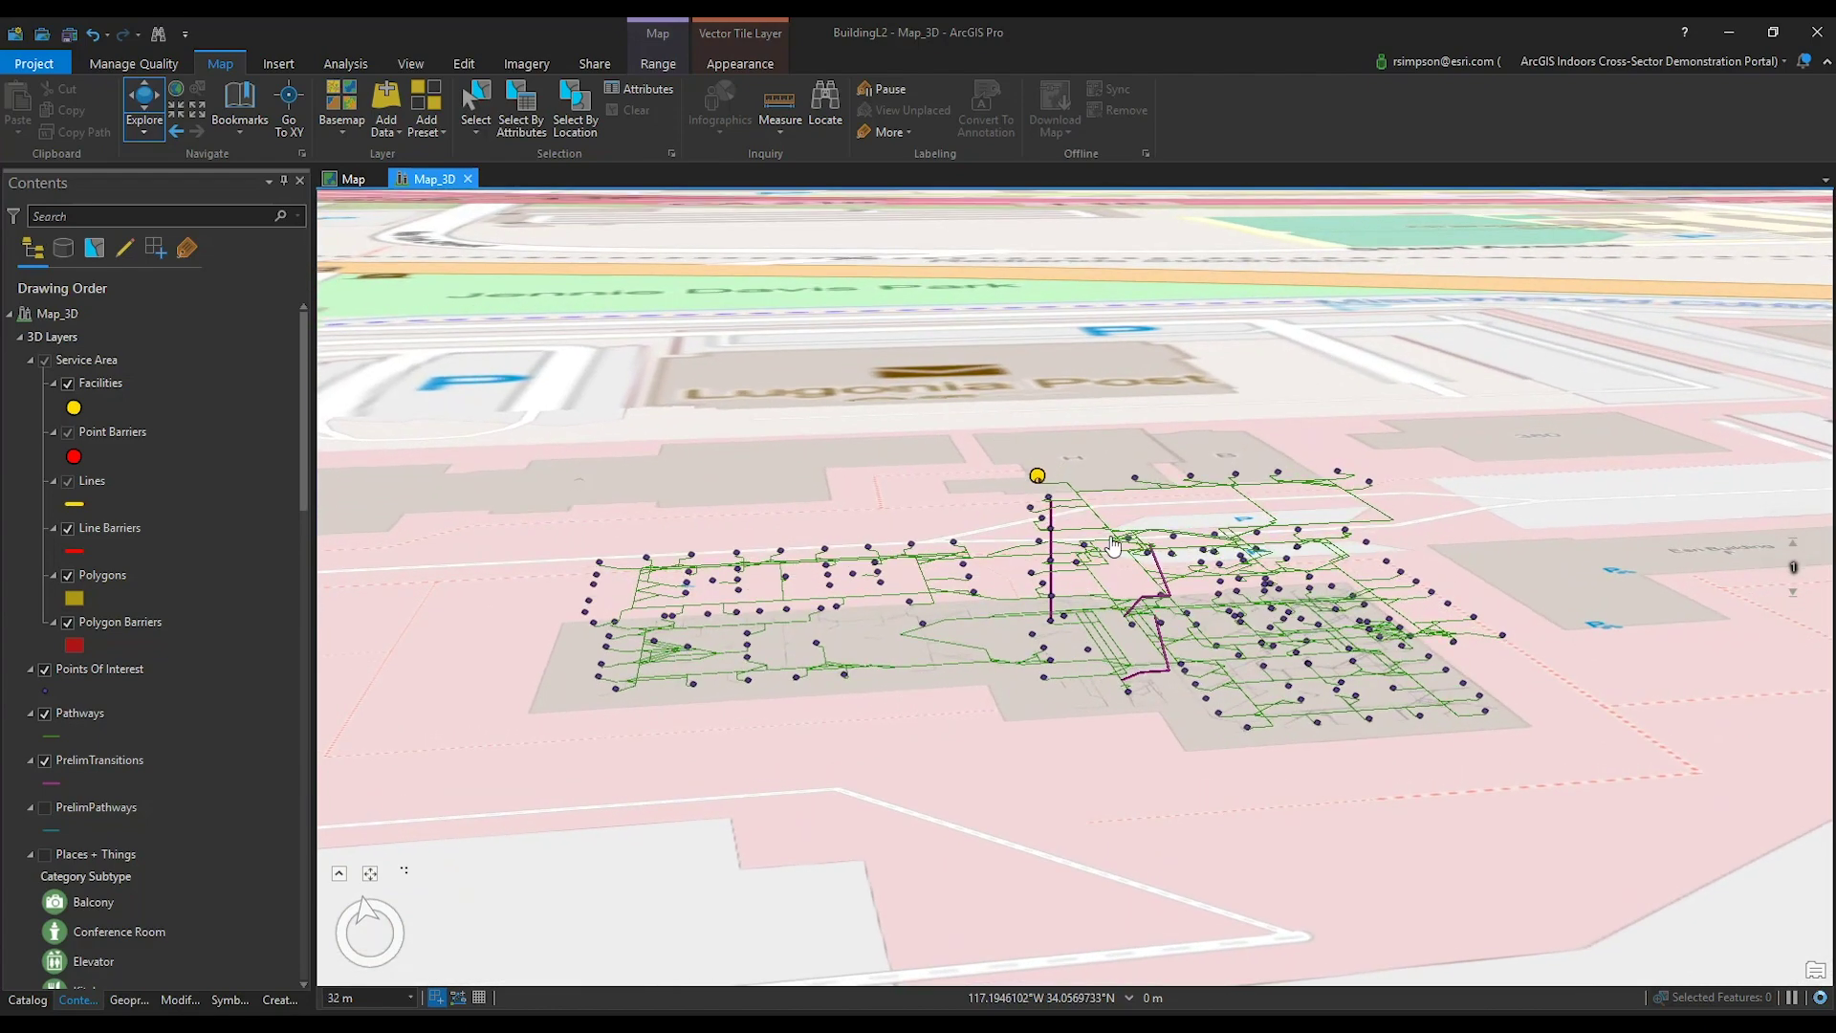
scroll(1114, 545, up, 3)
drag(1214, 624, 1266, 724)
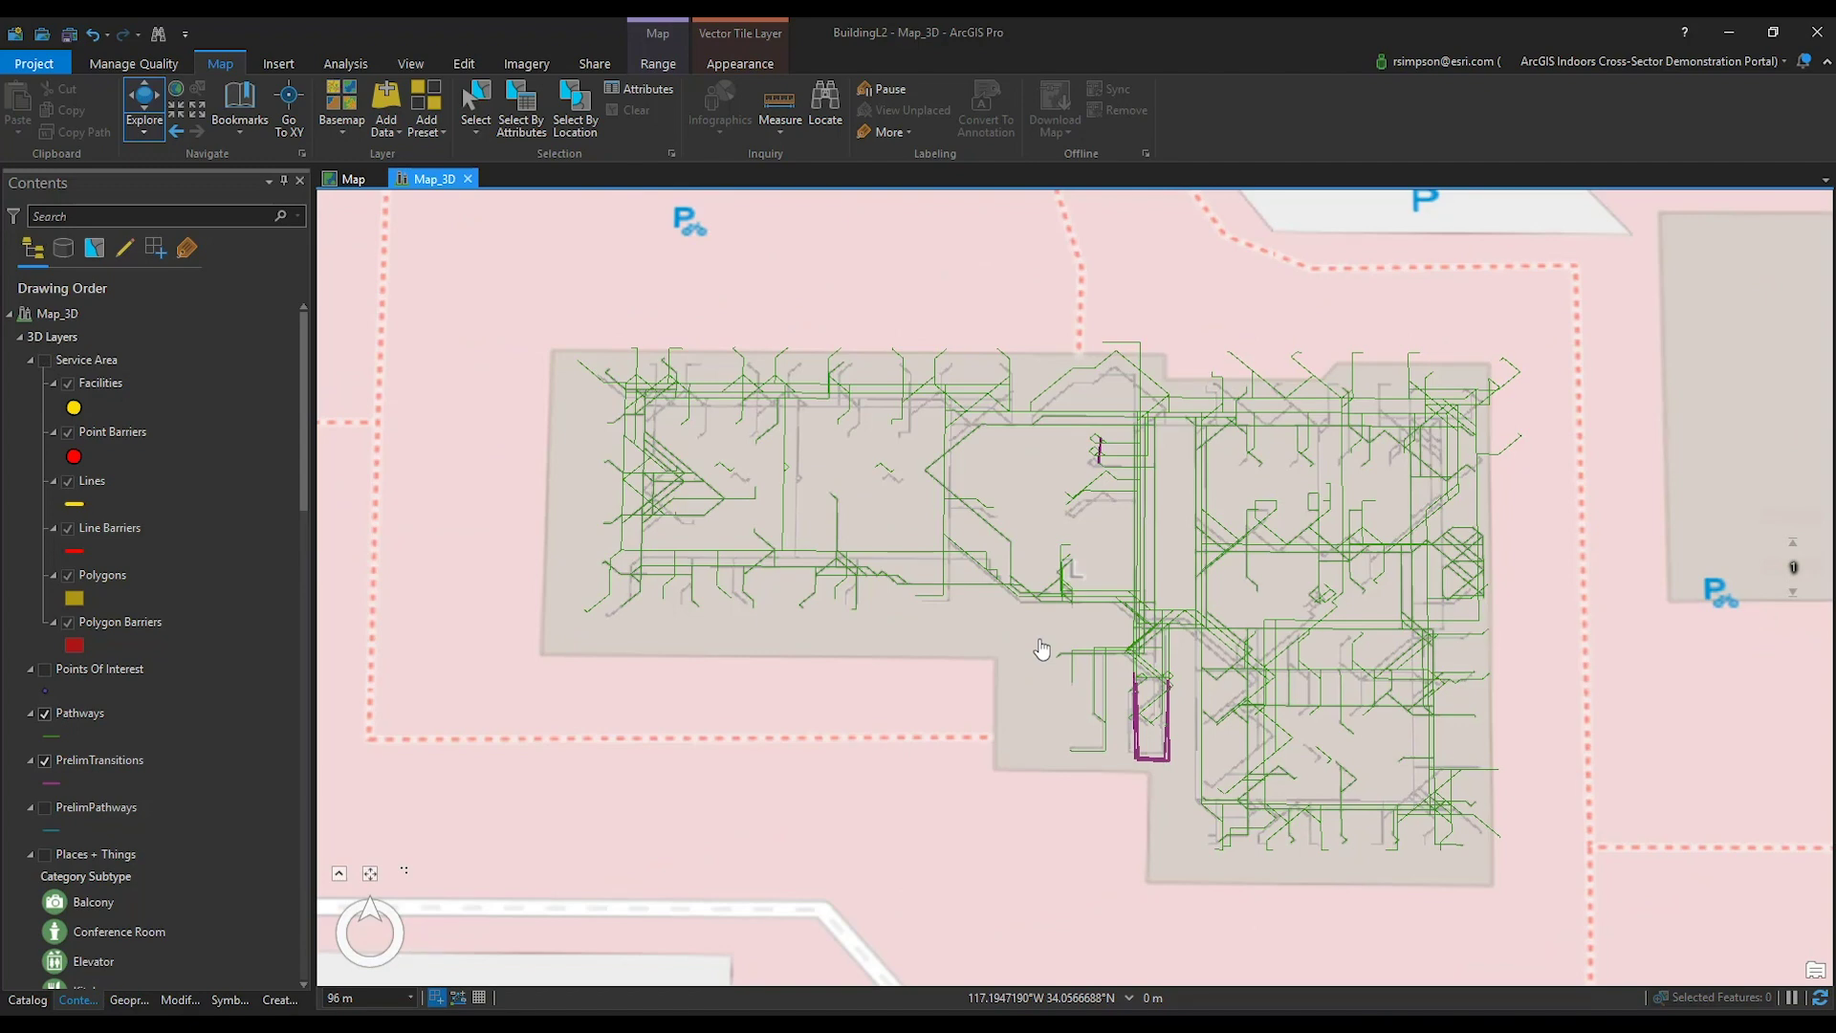
Open the Build Network tool from Network Analyst Tools > Network Dataset.
click(76, 250)
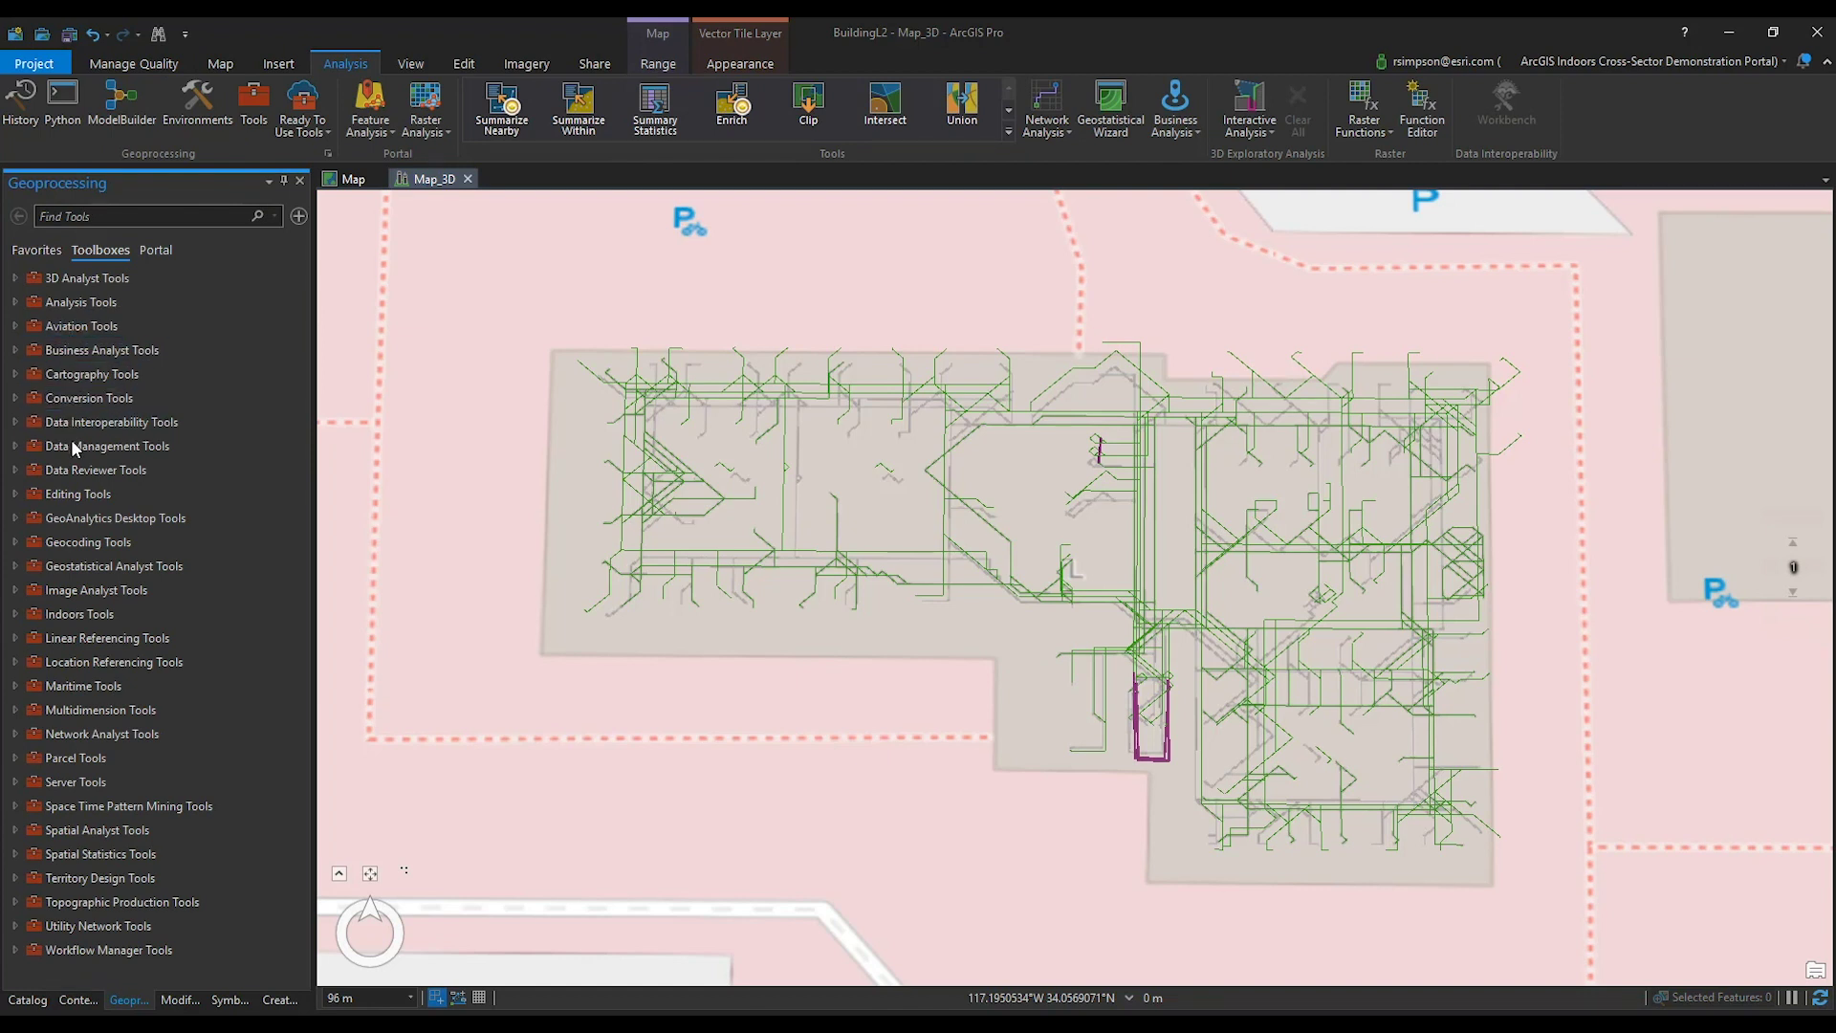
double_click(84, 733)
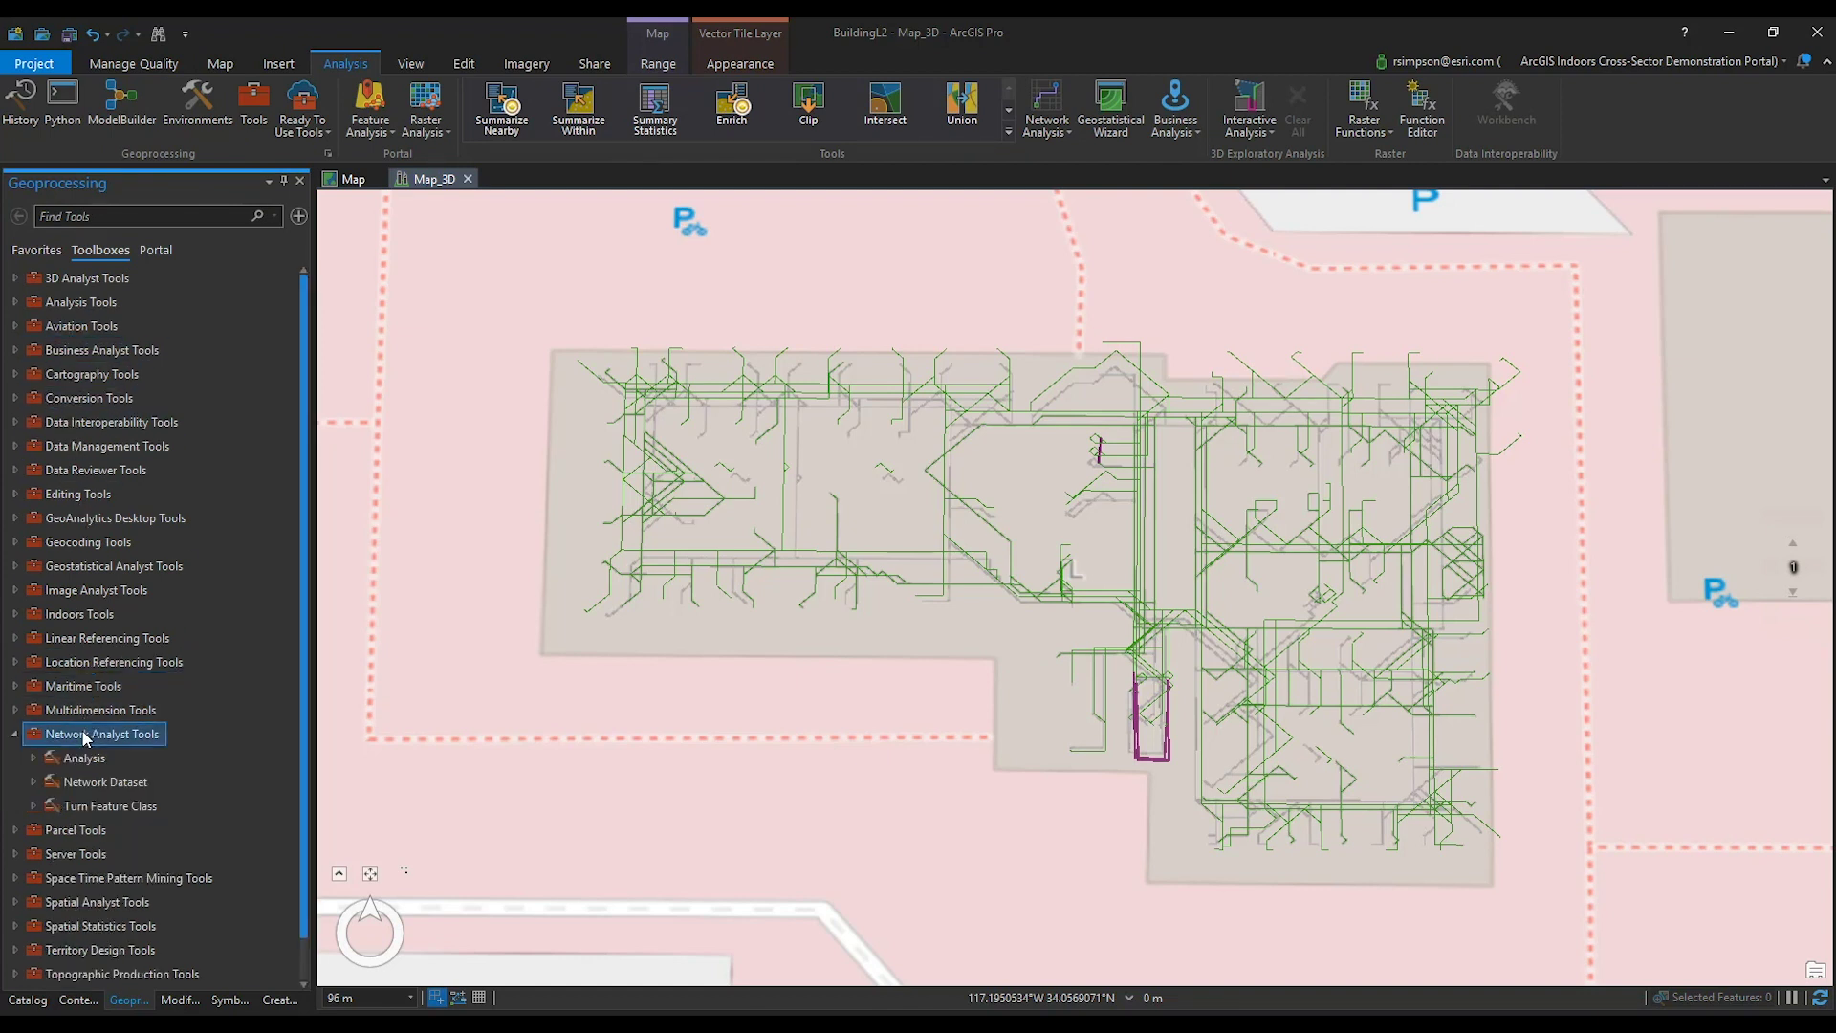
double_click(105, 781)
click(102, 805)
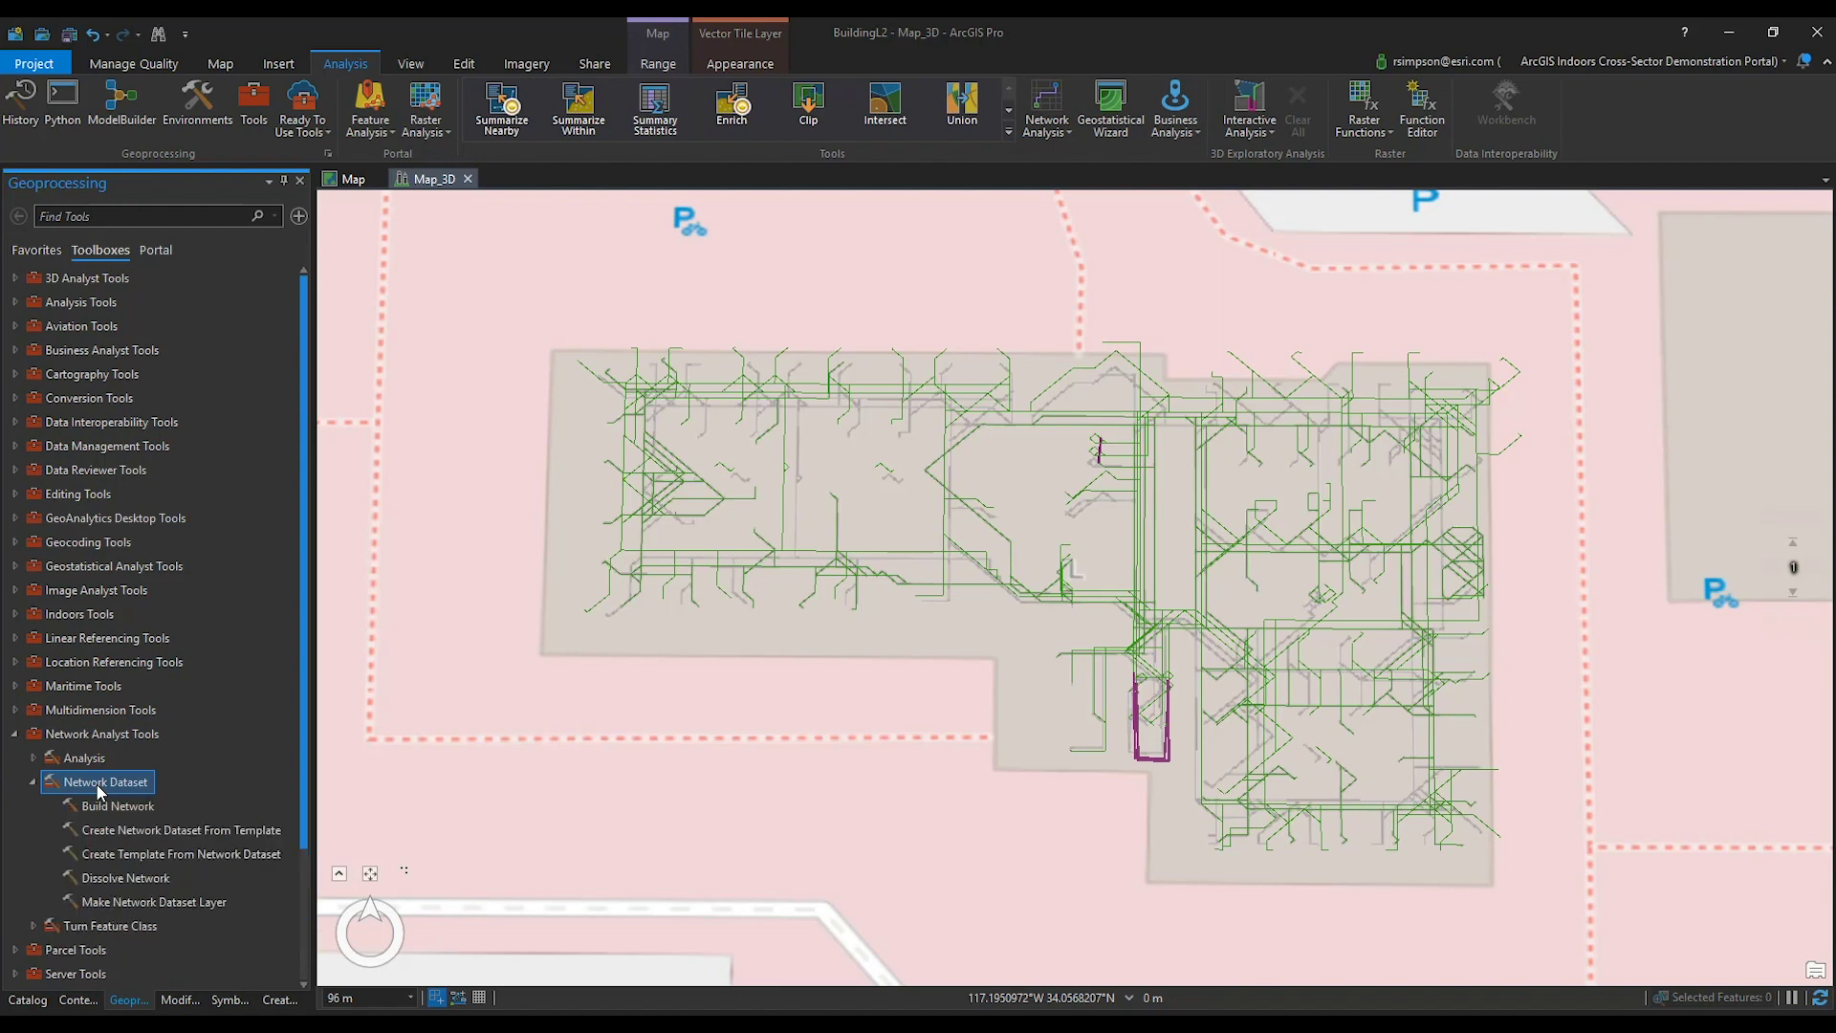
double_click(101, 805)
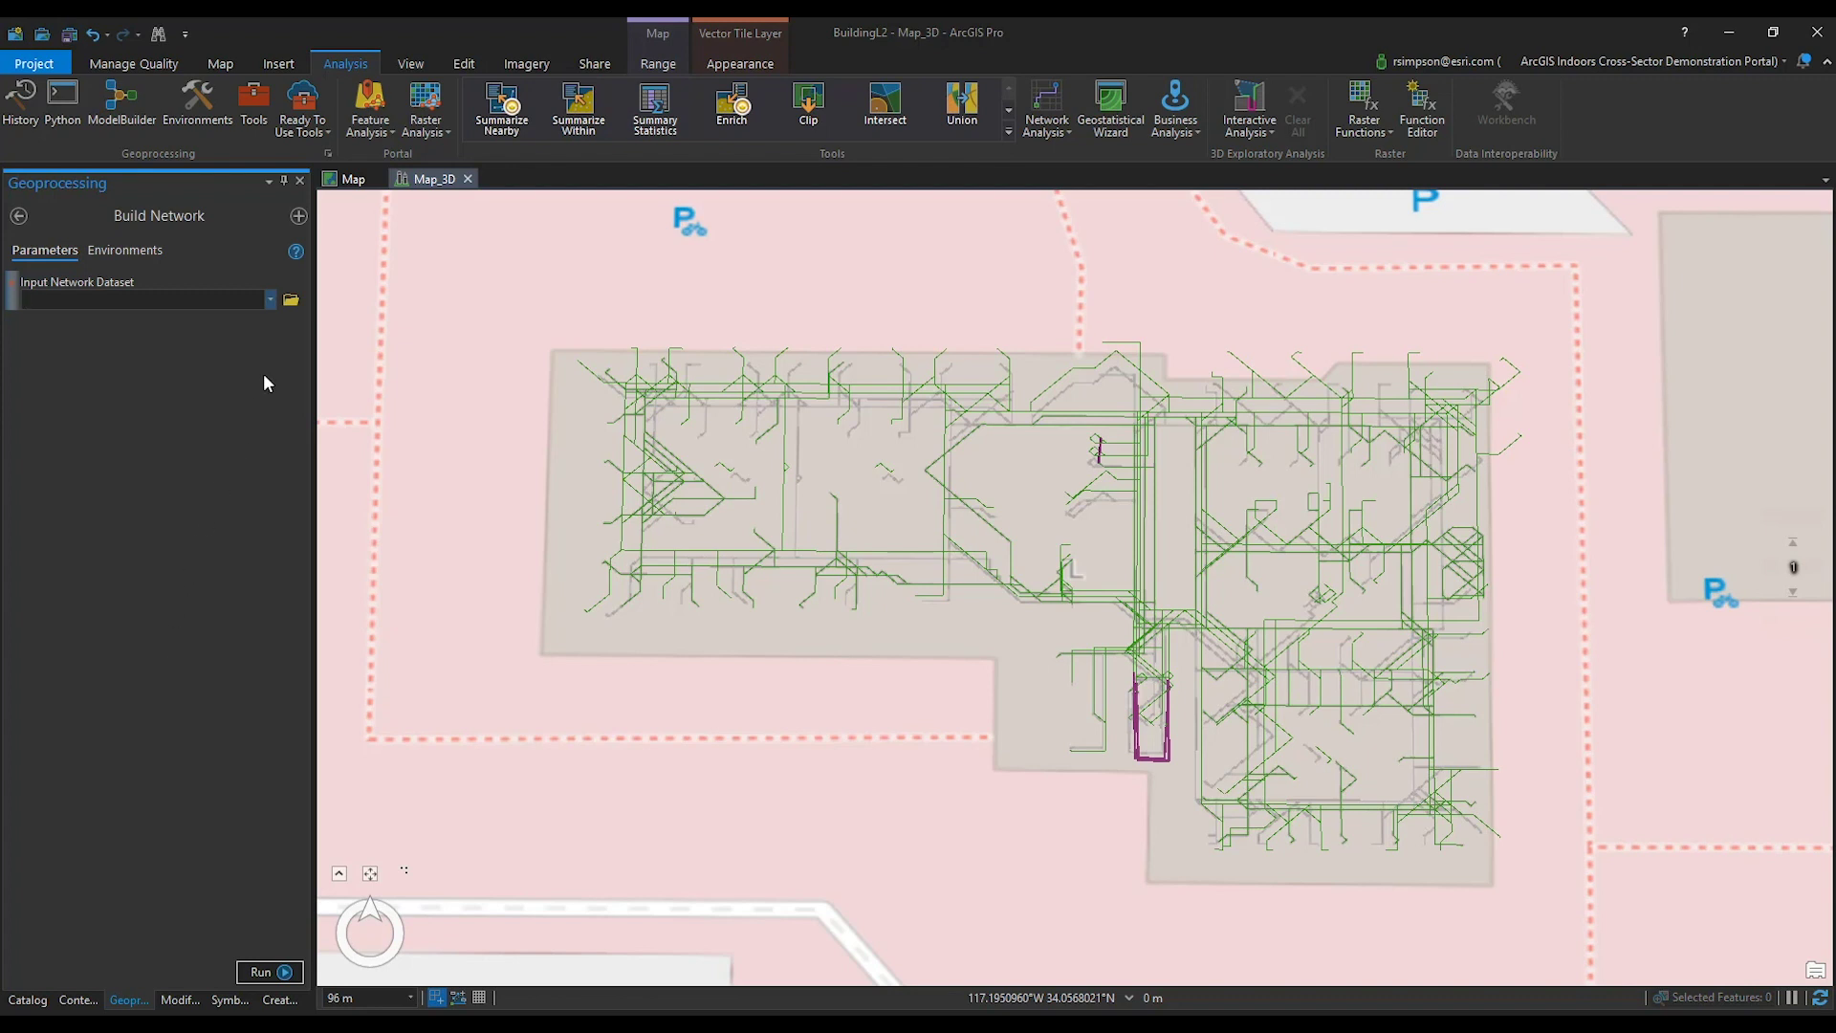
Build the BuildingL2.gdb\Network\Network_ND network dataset.
click(291, 300)
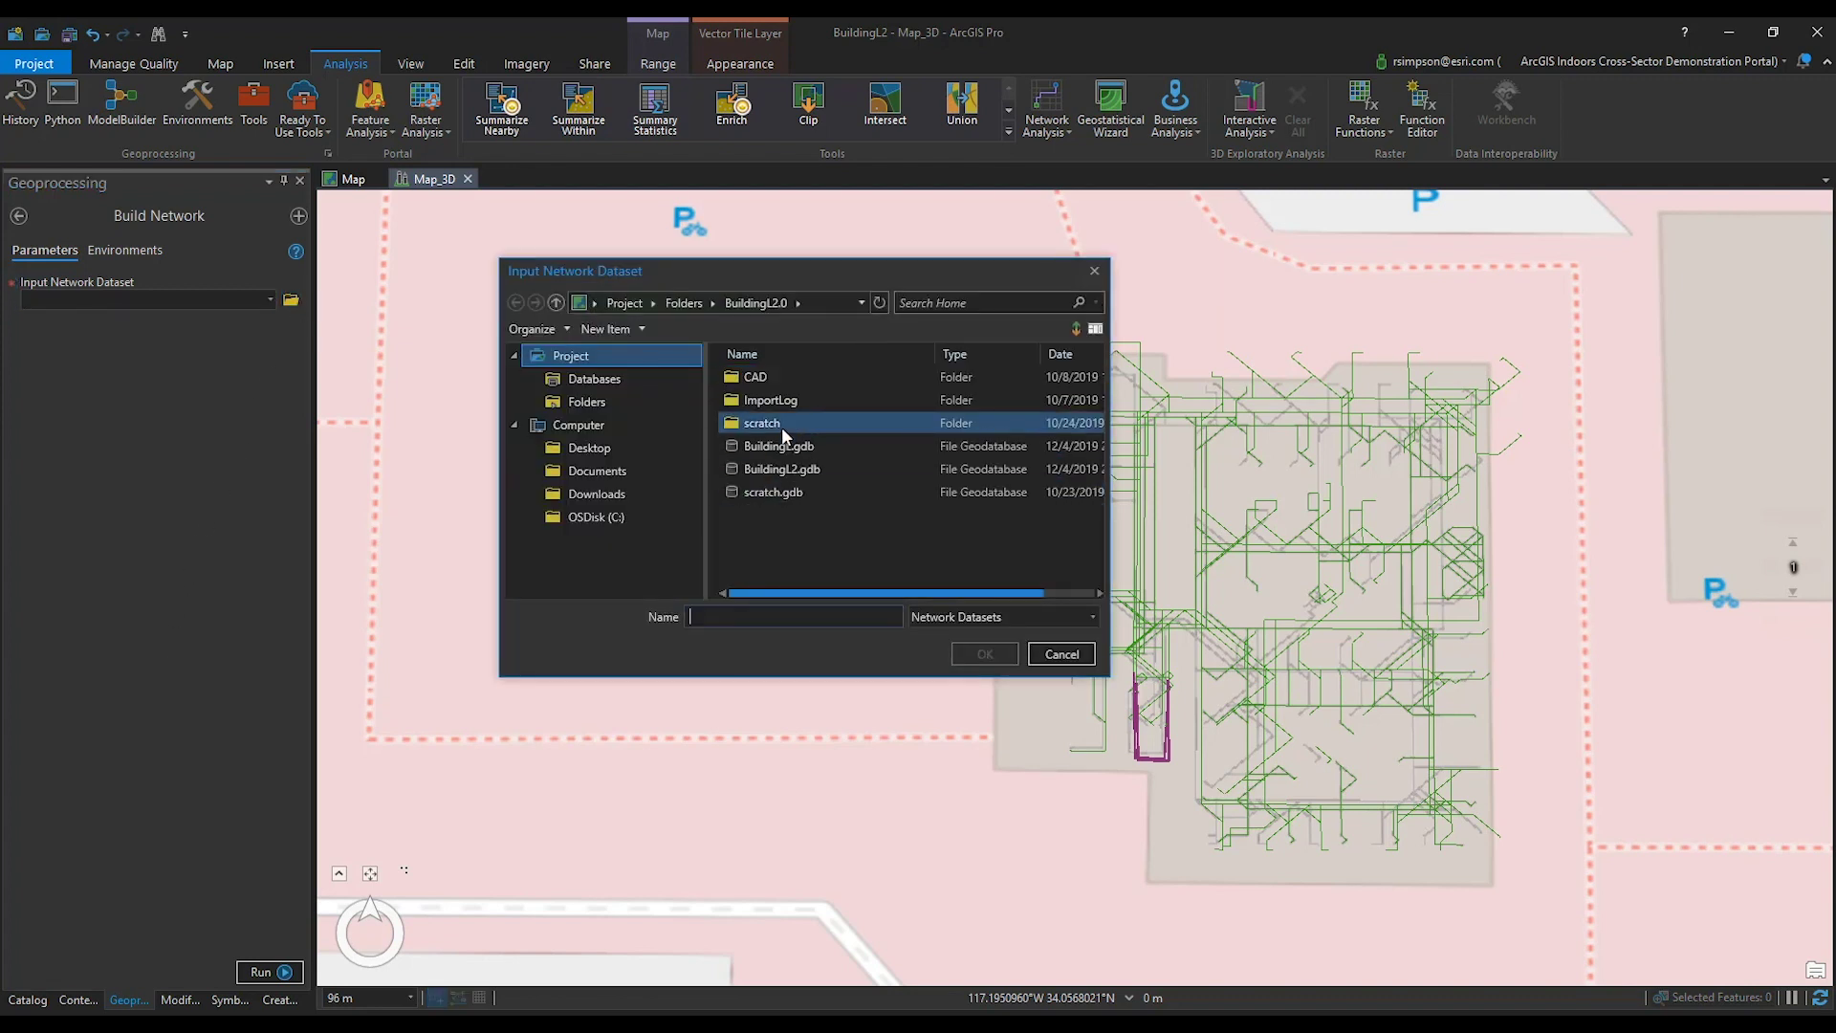
click(594, 379)
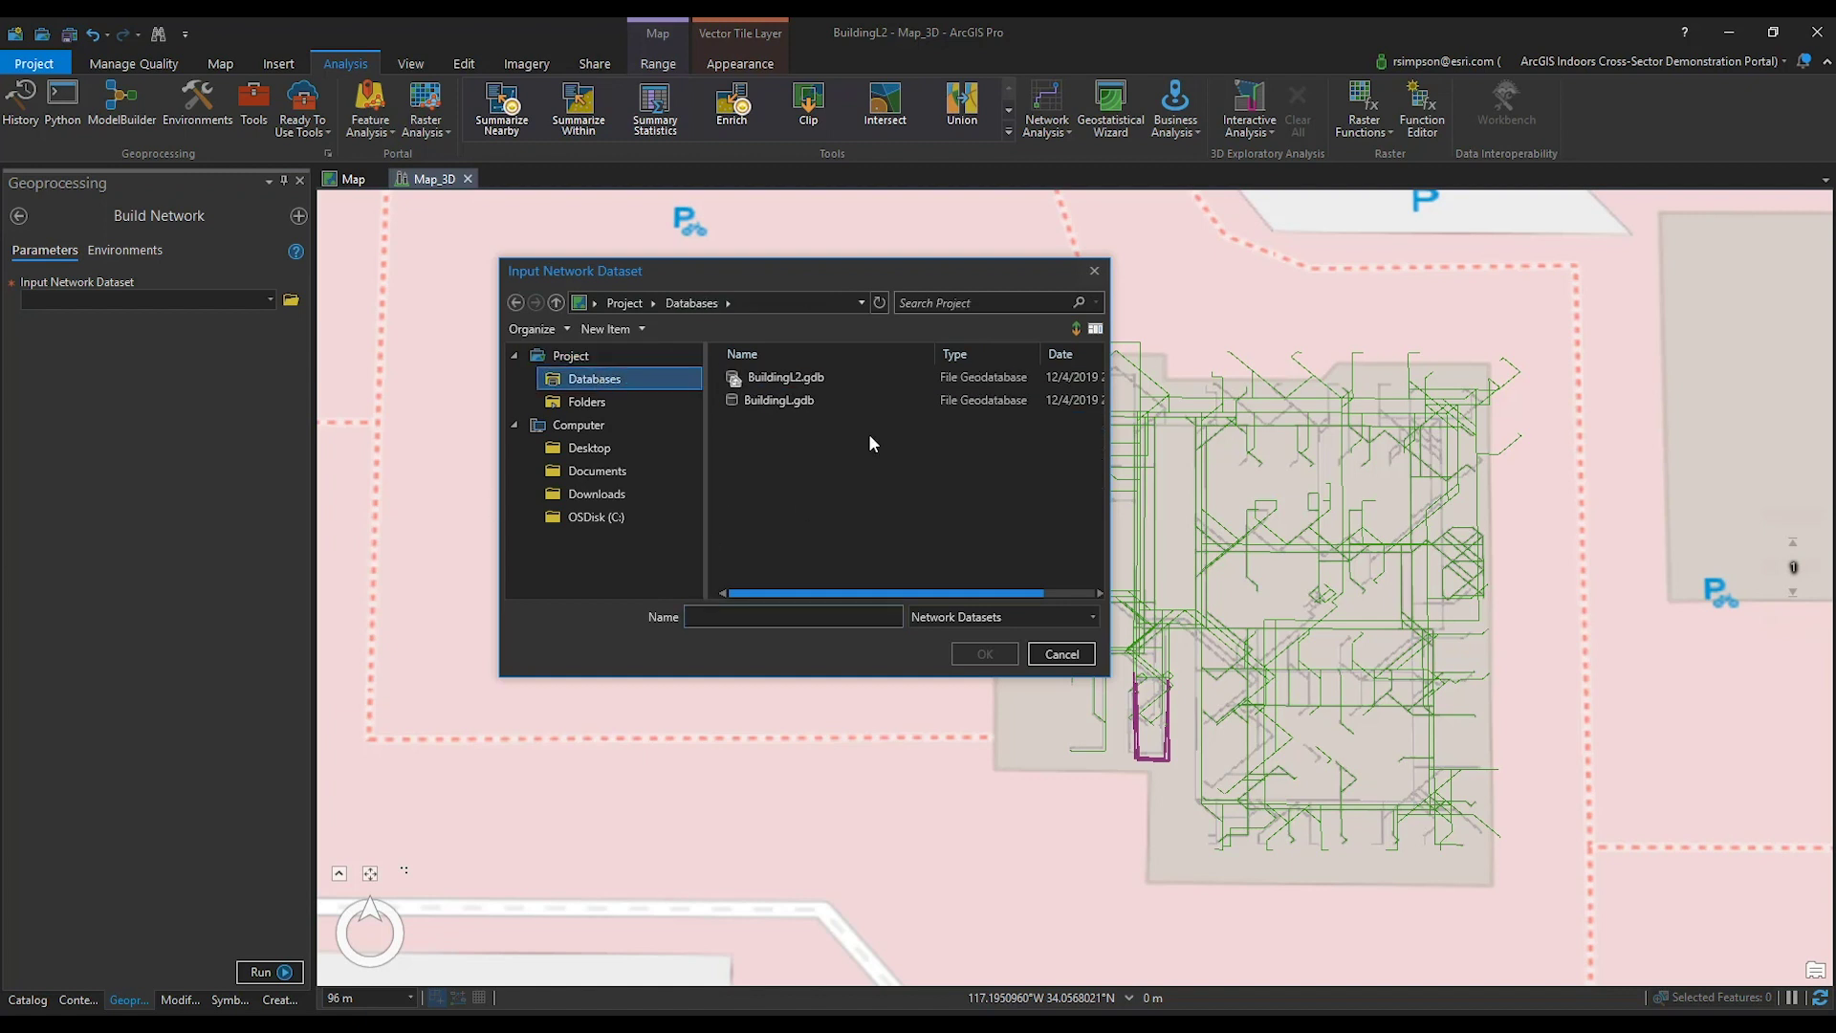
double_click(800, 376)
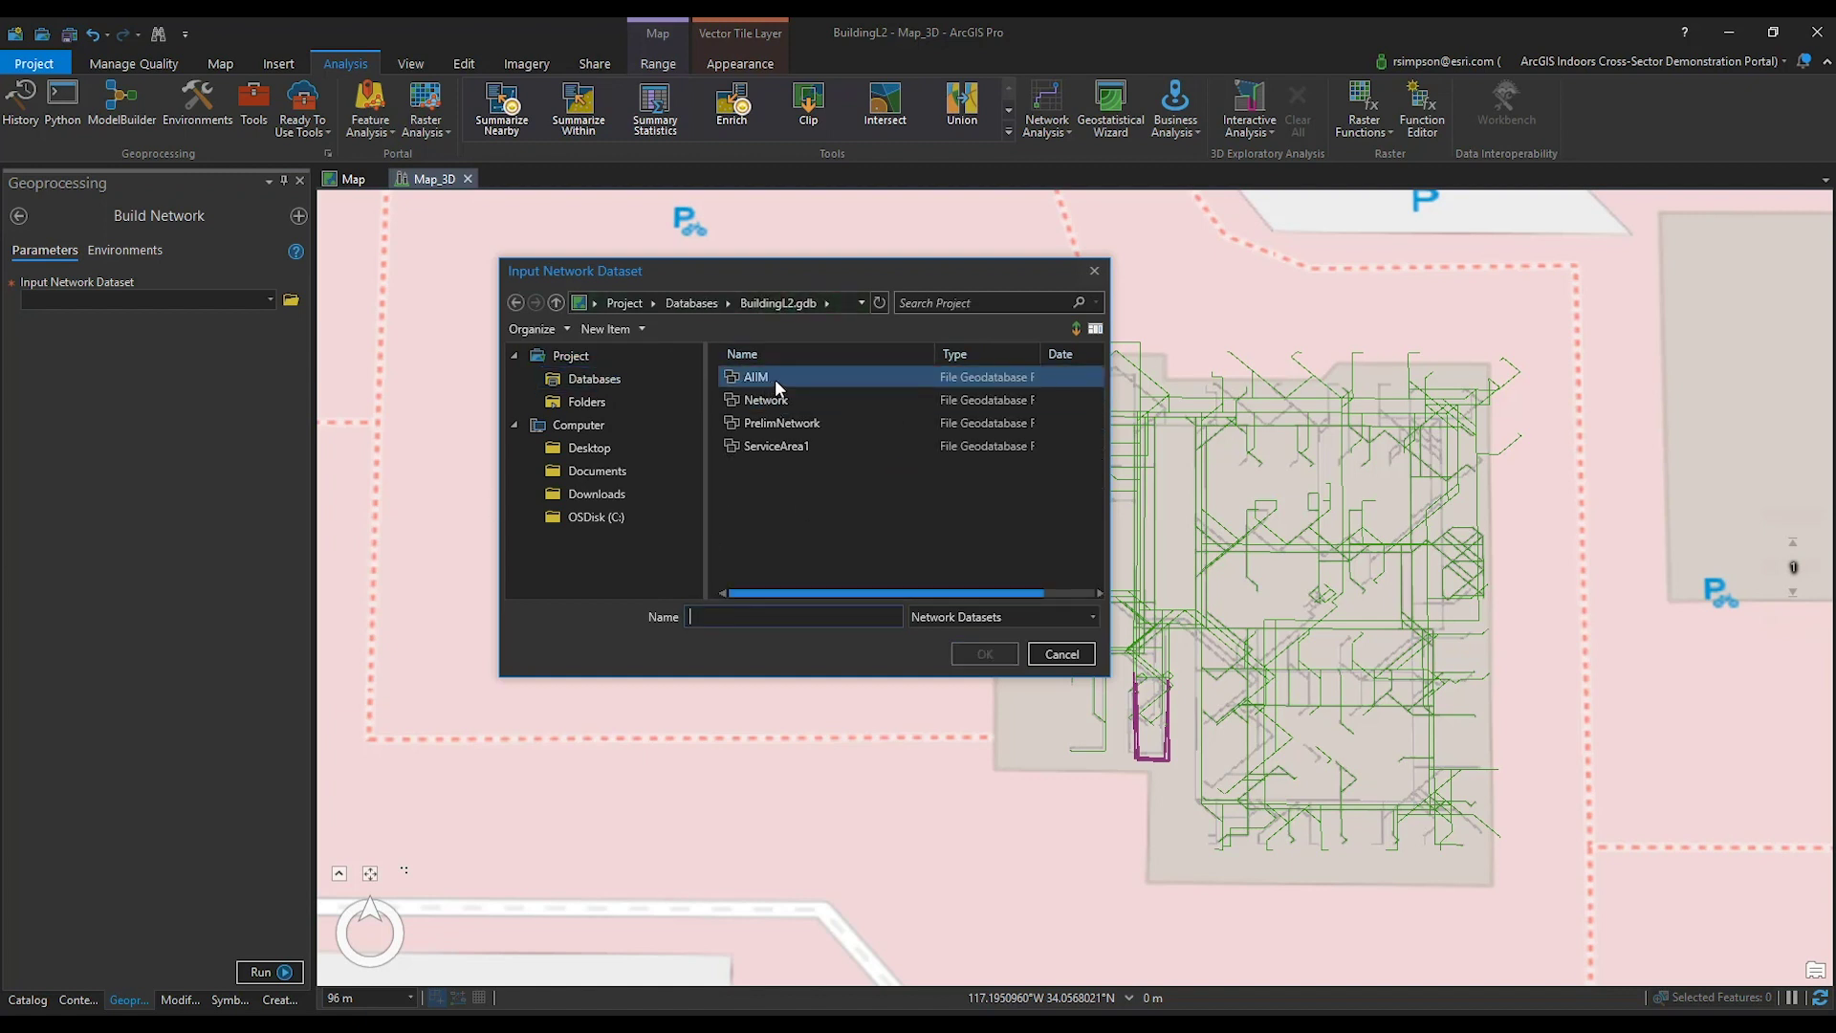
click(775, 379)
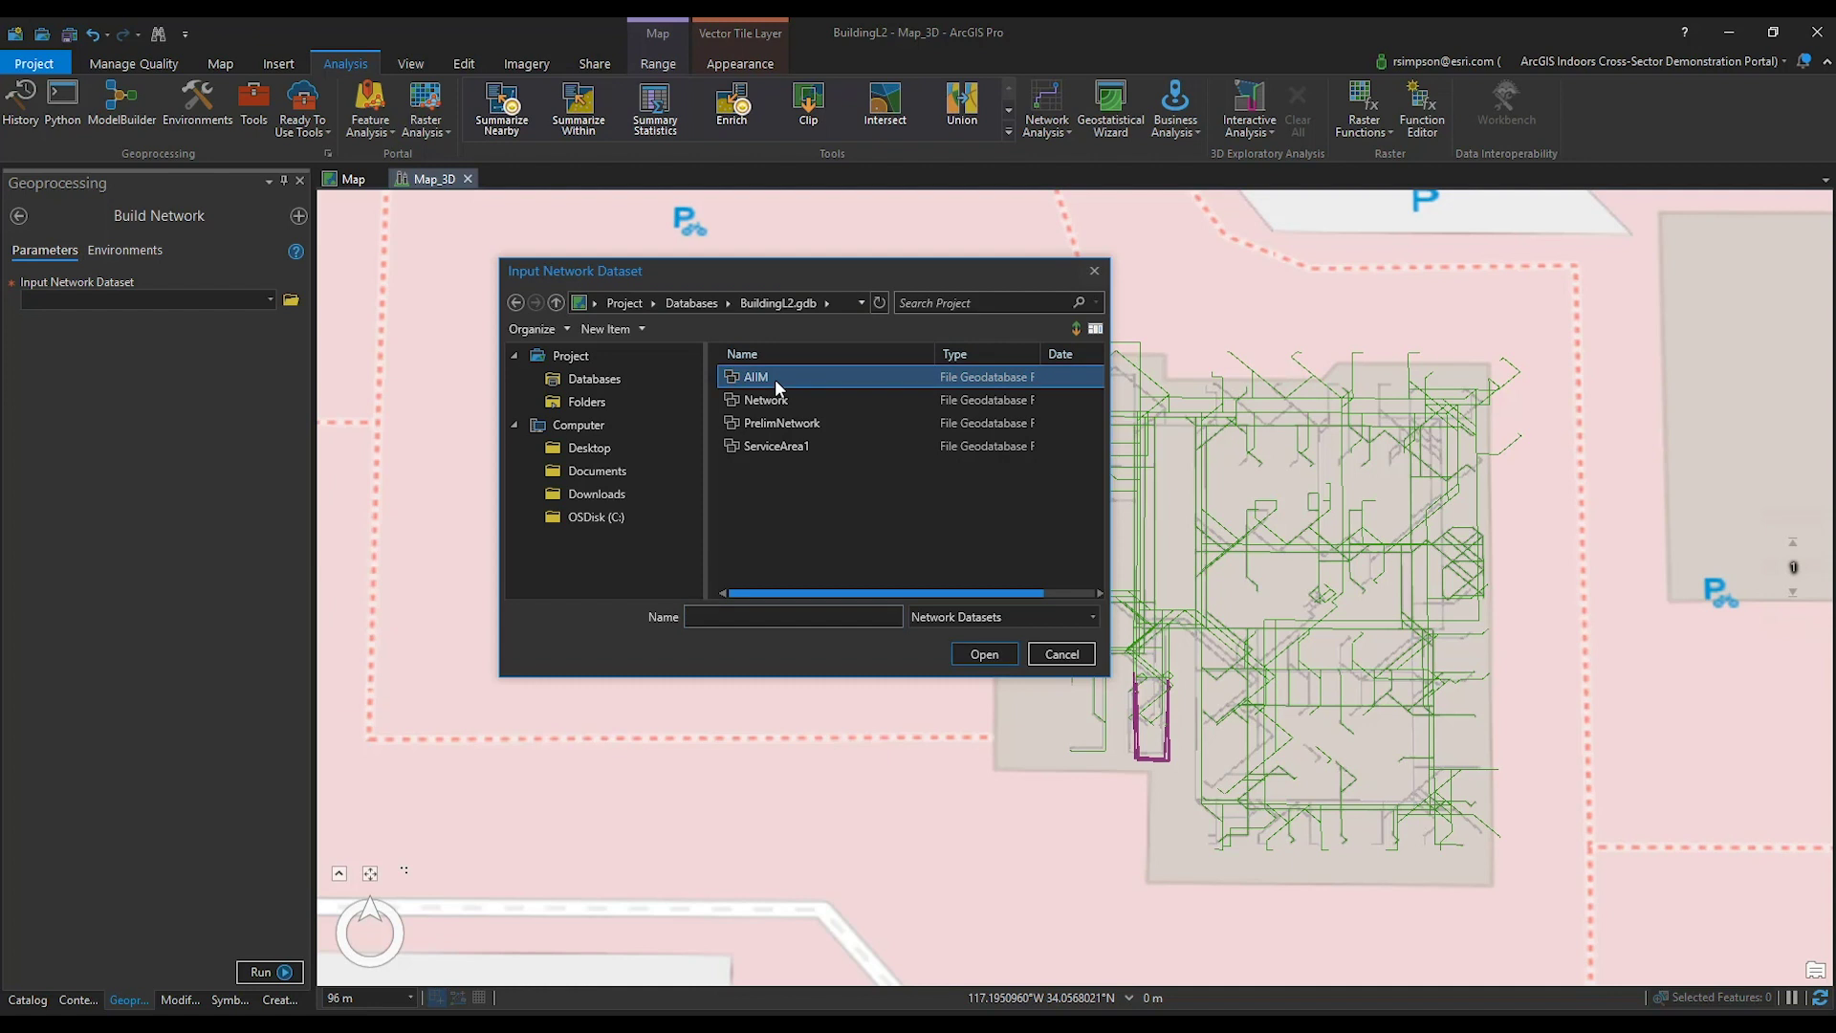
double_click(790, 402)
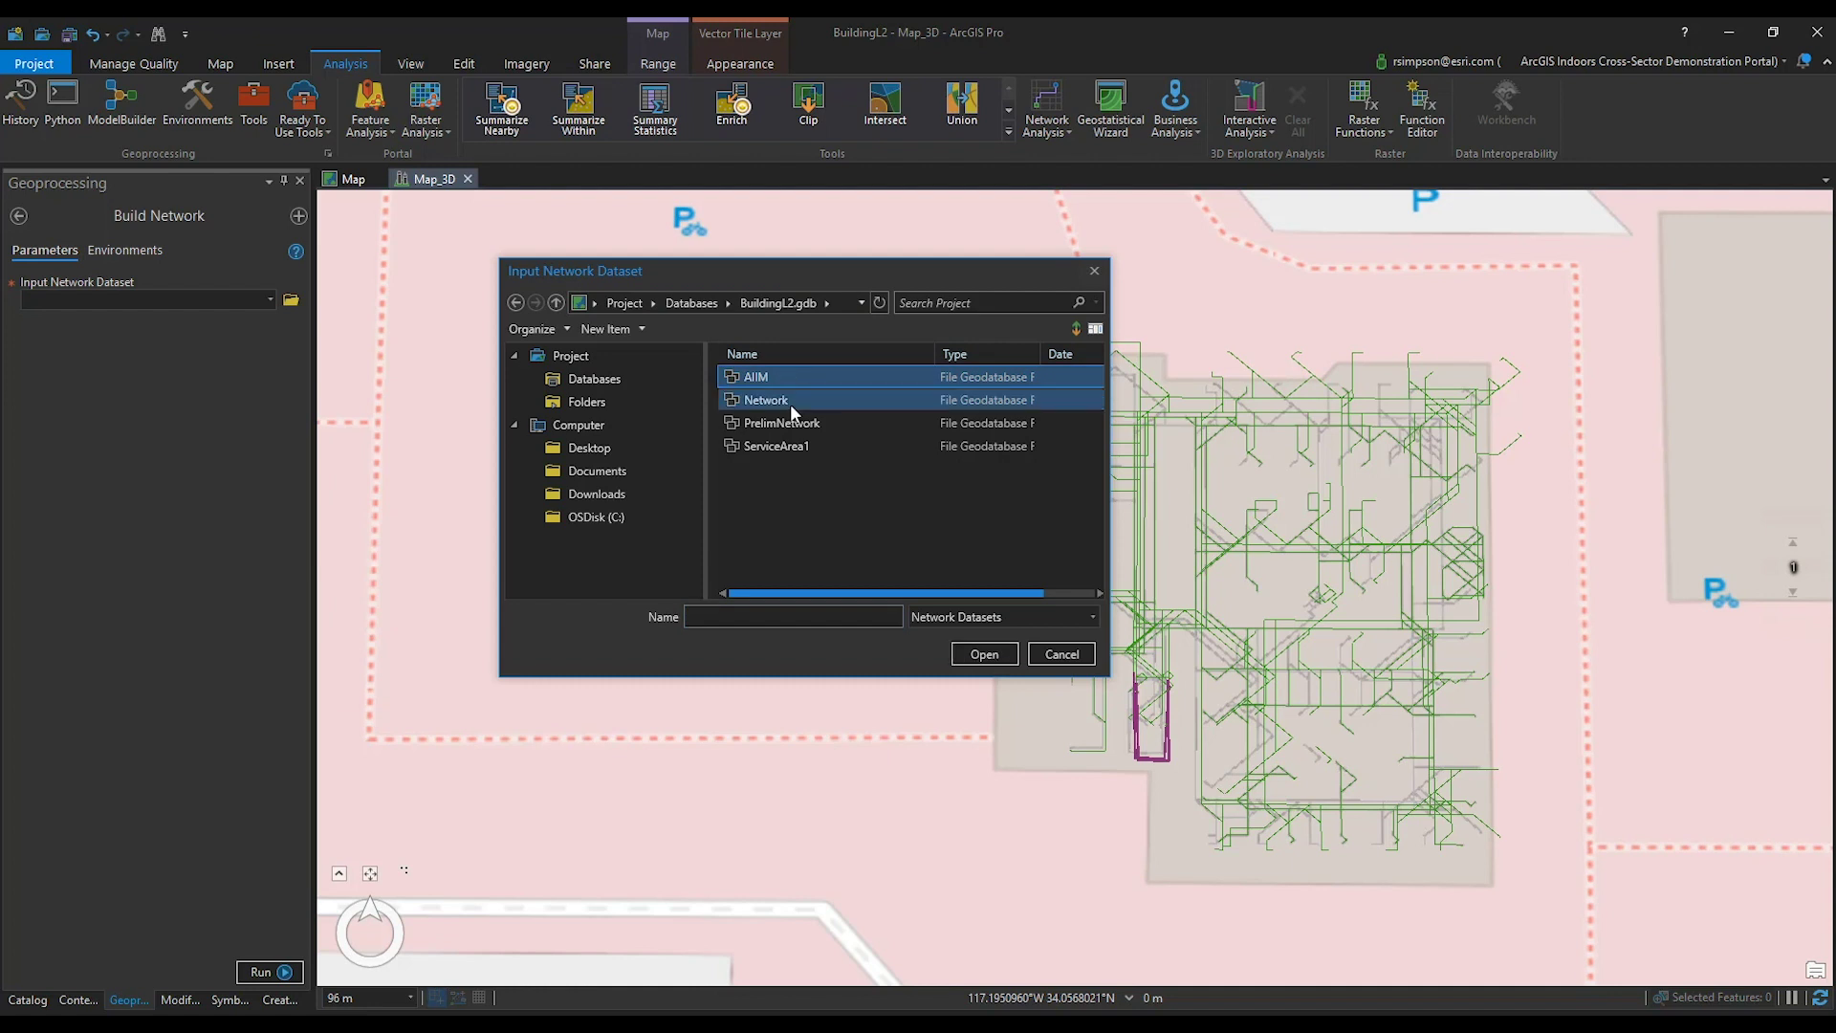
click(790, 377)
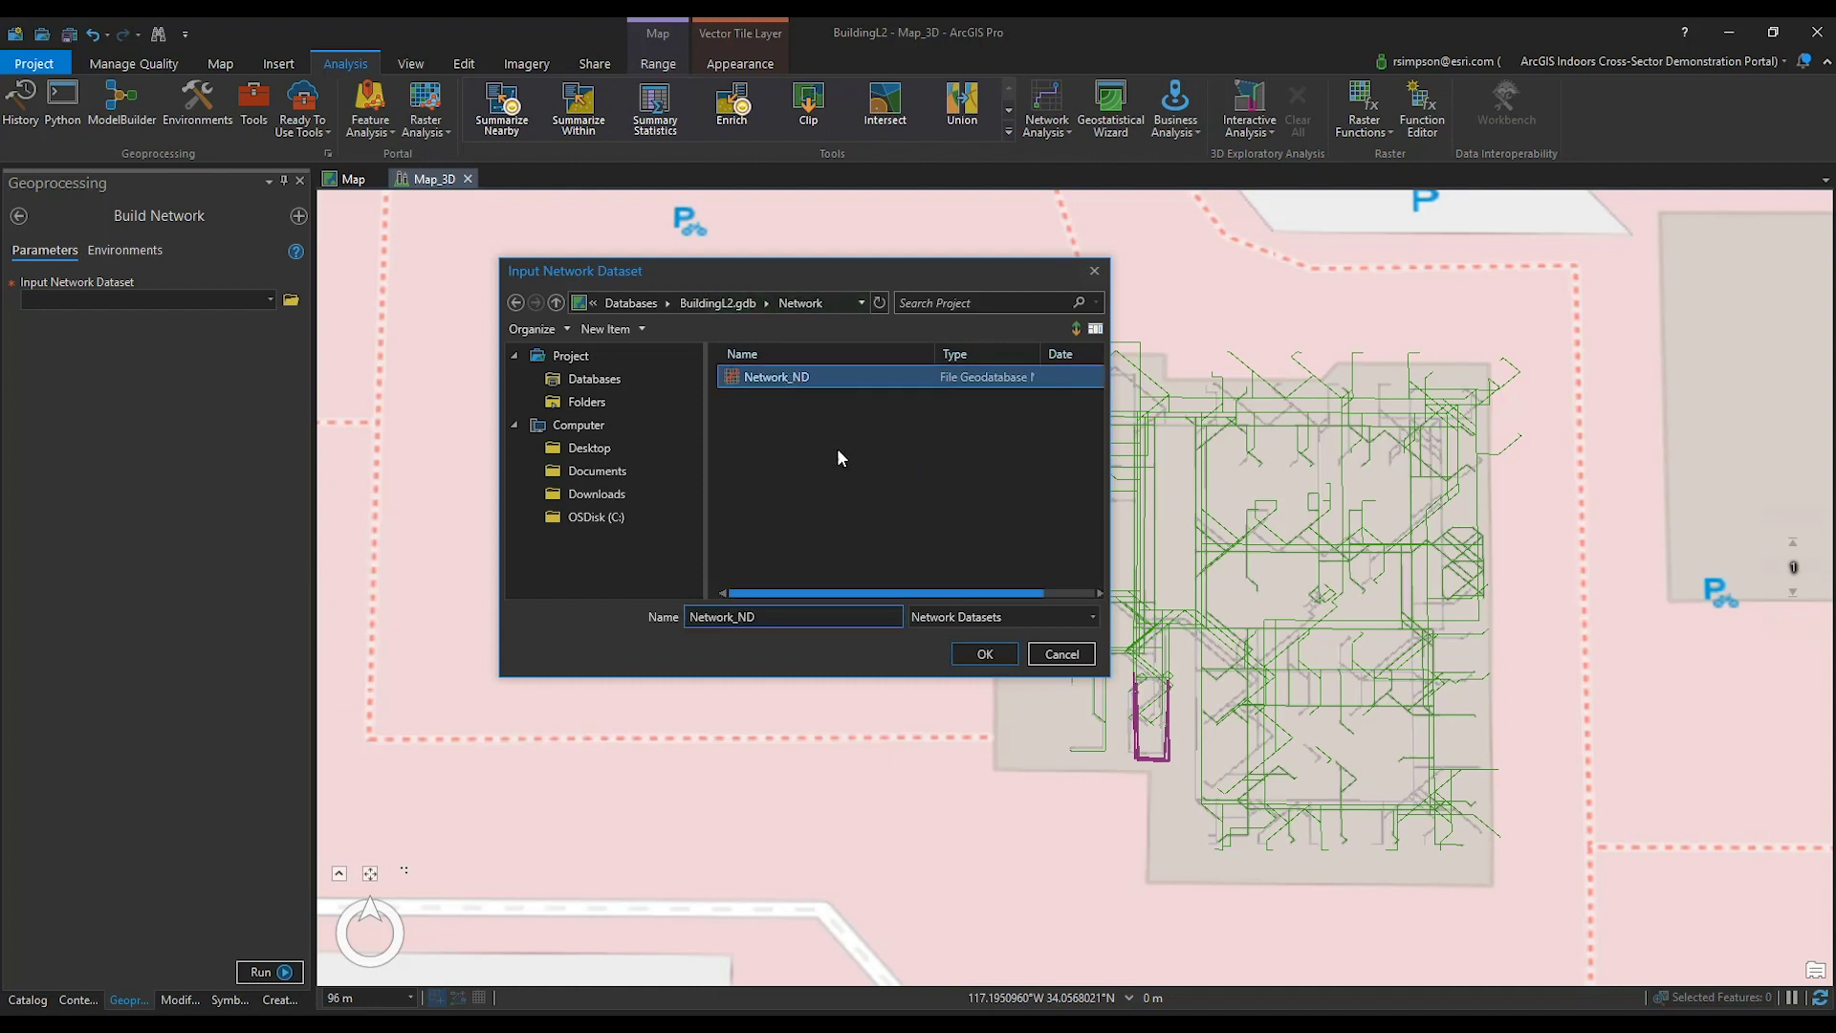
click(987, 655)
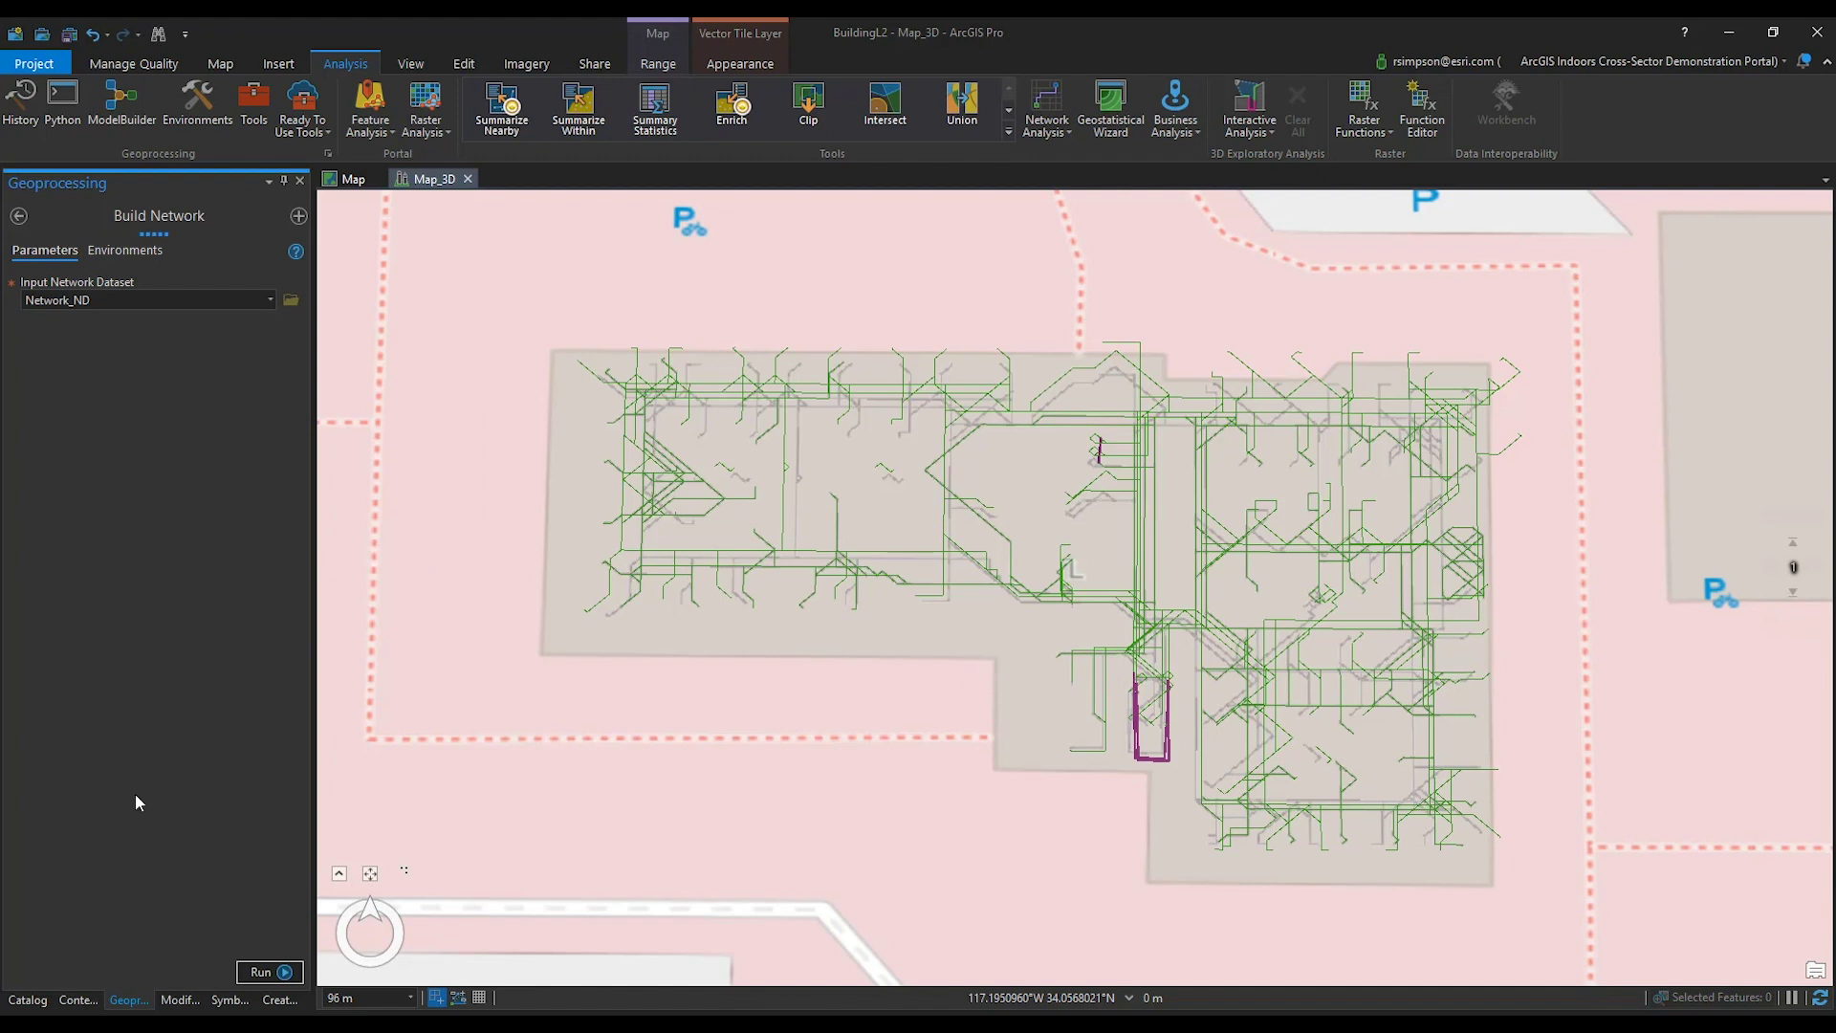
click(269, 972)
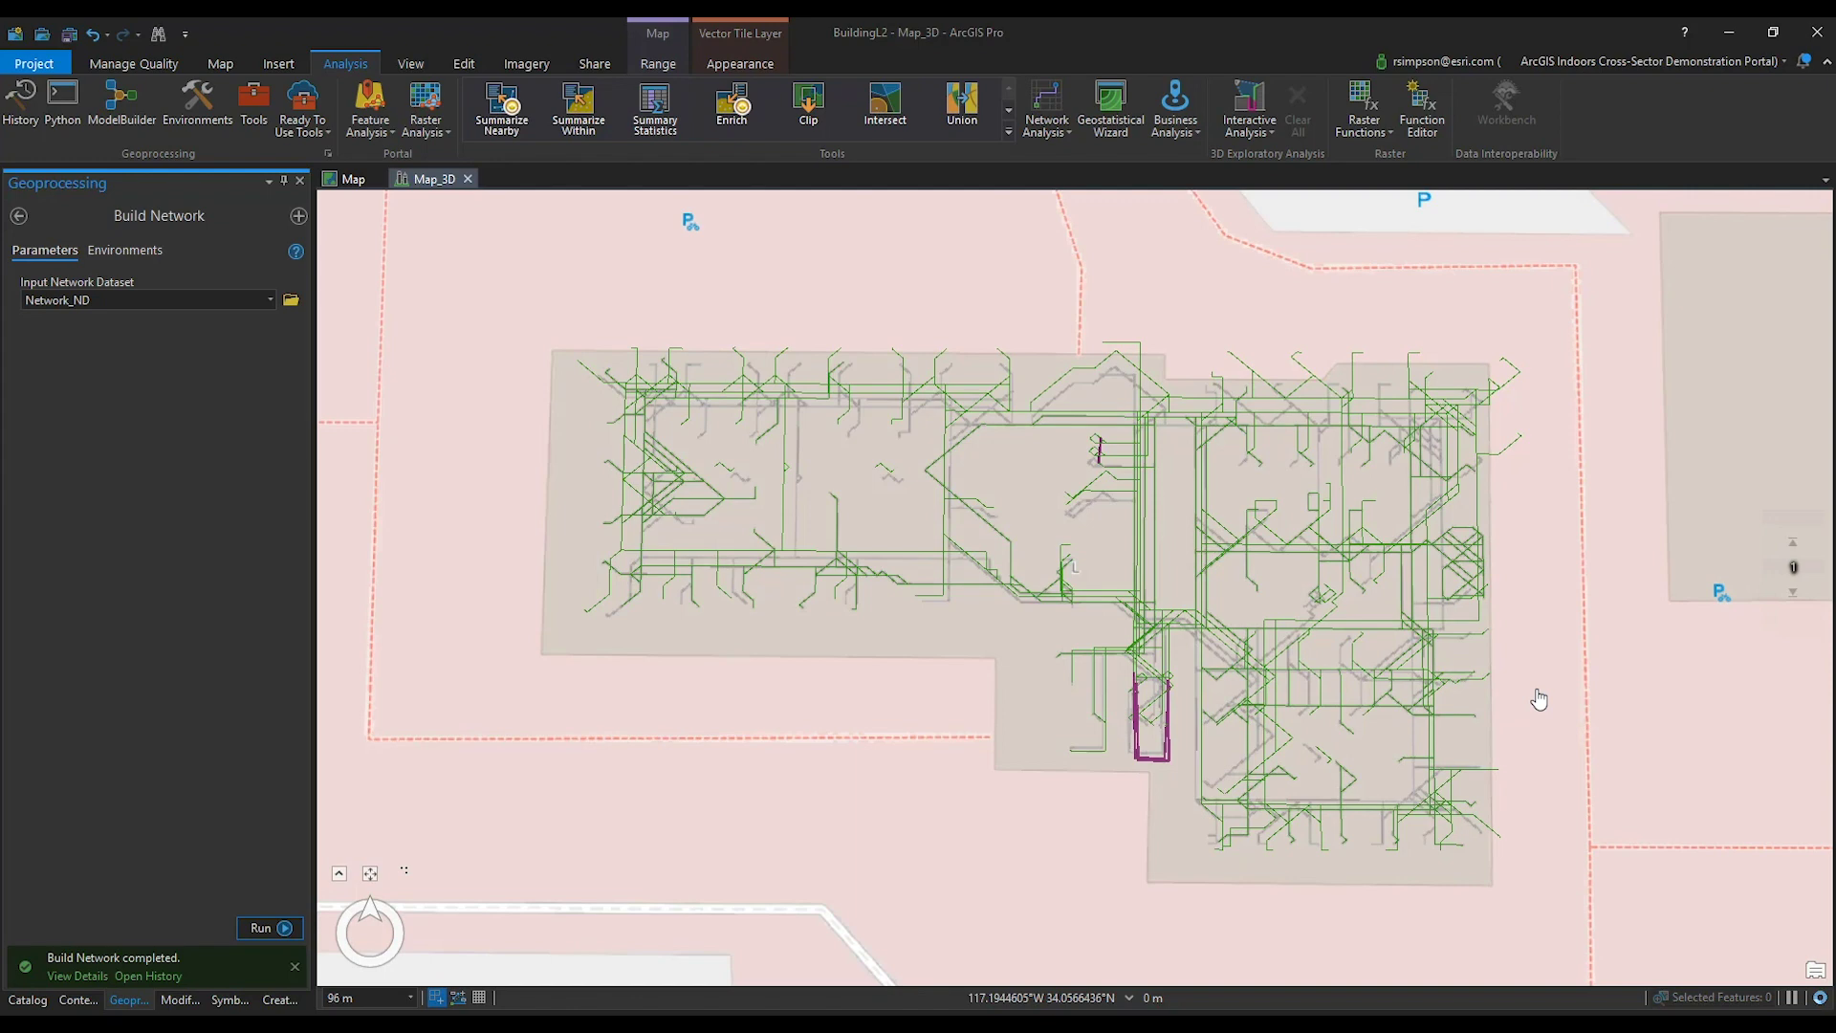
Add new Route and Closest Facility network analysis layers to the scene.
click(71, 1002)
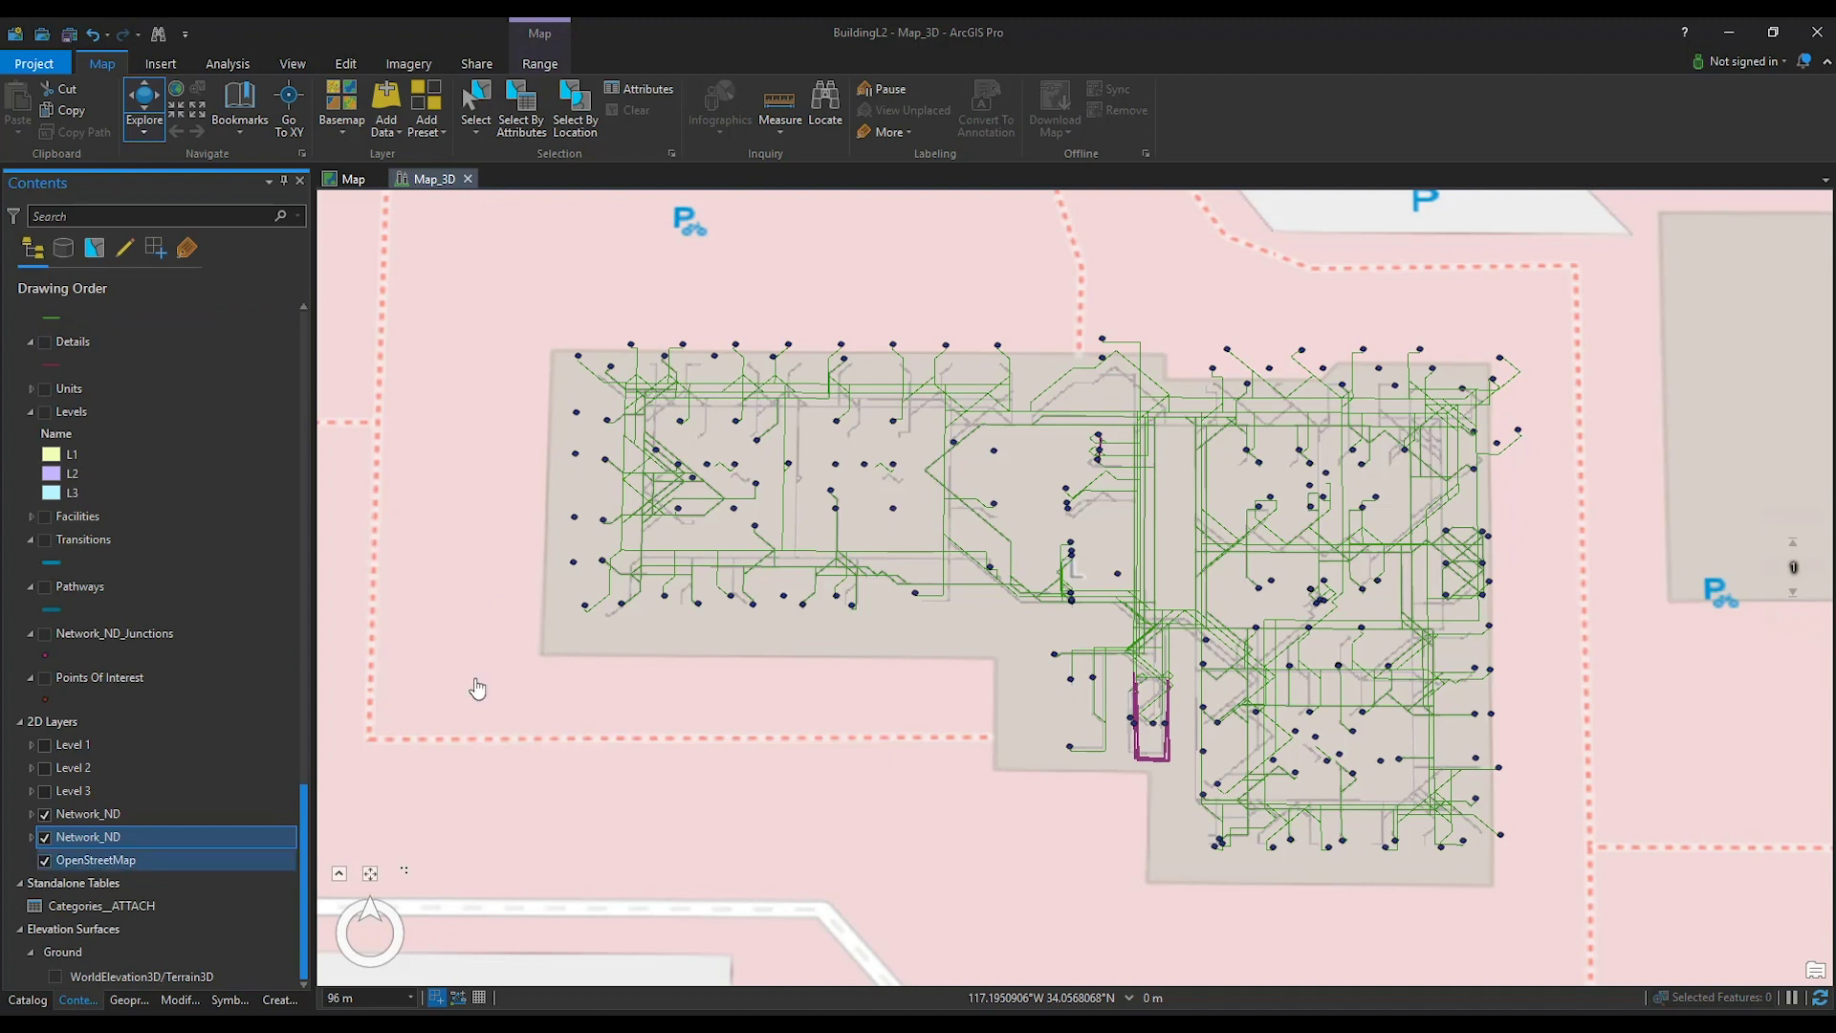
click(229, 63)
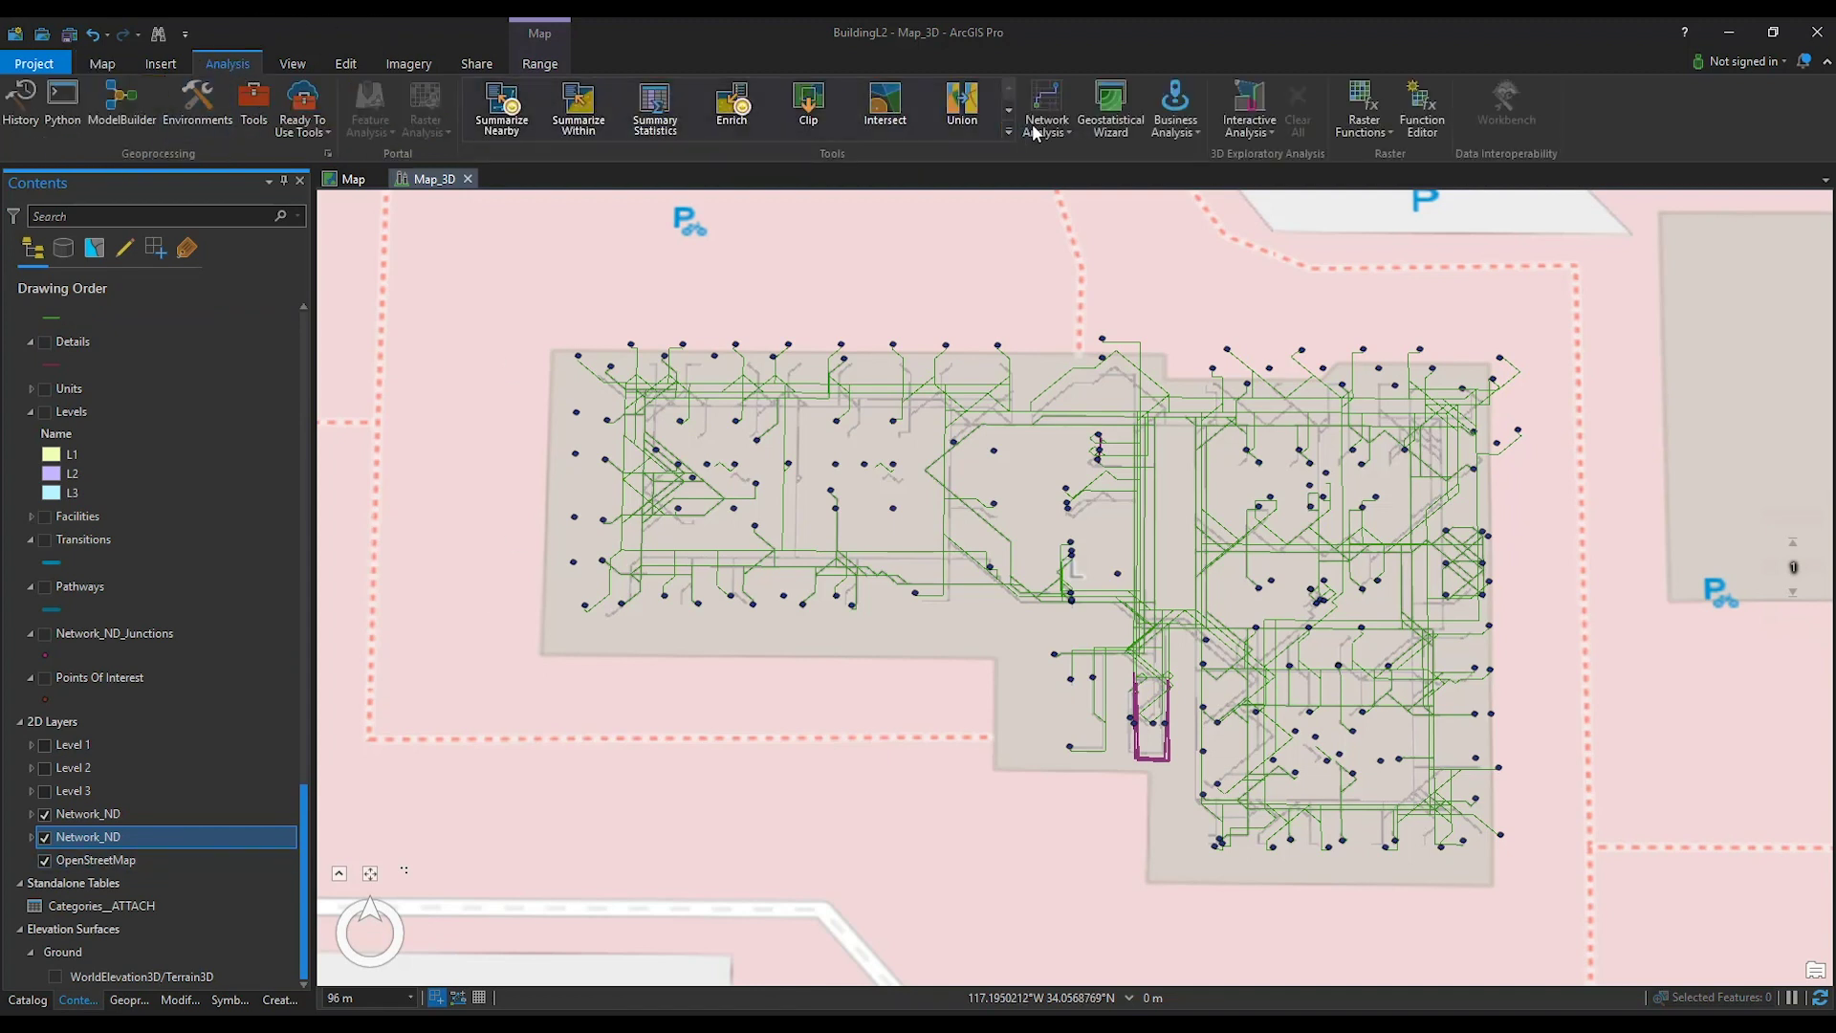
click(1065, 134)
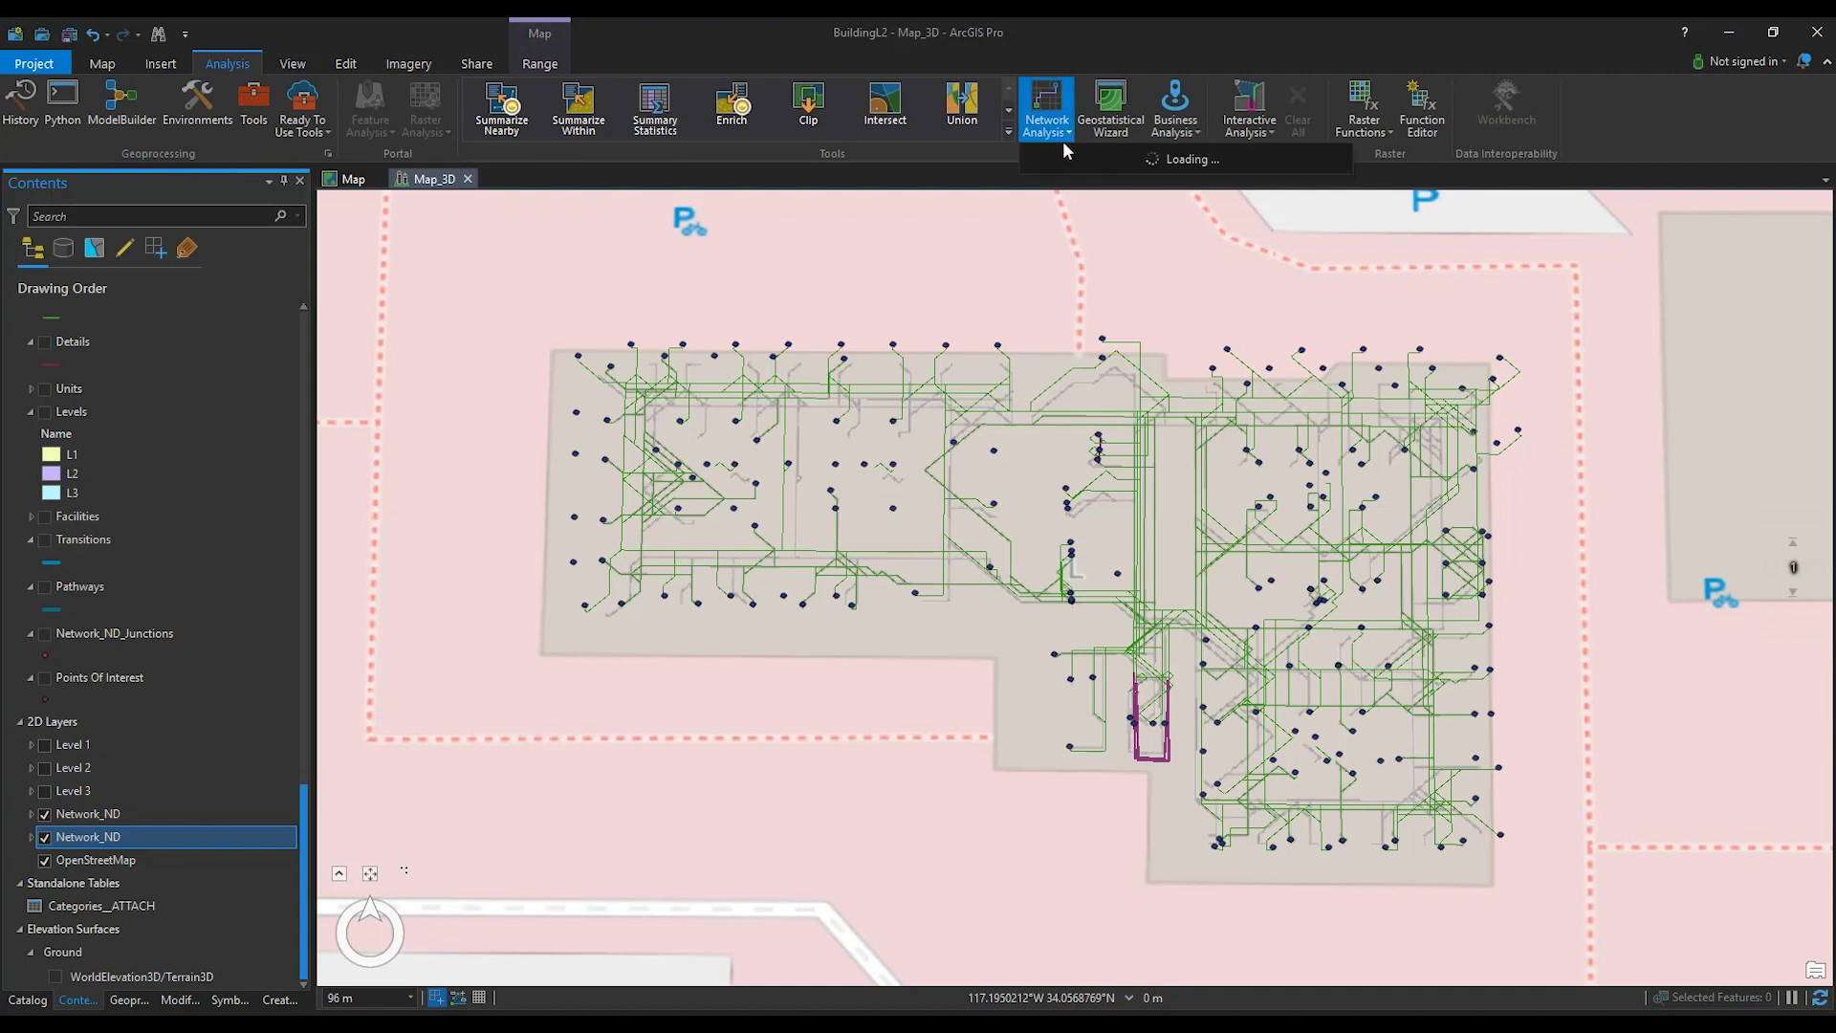
click(1087, 166)
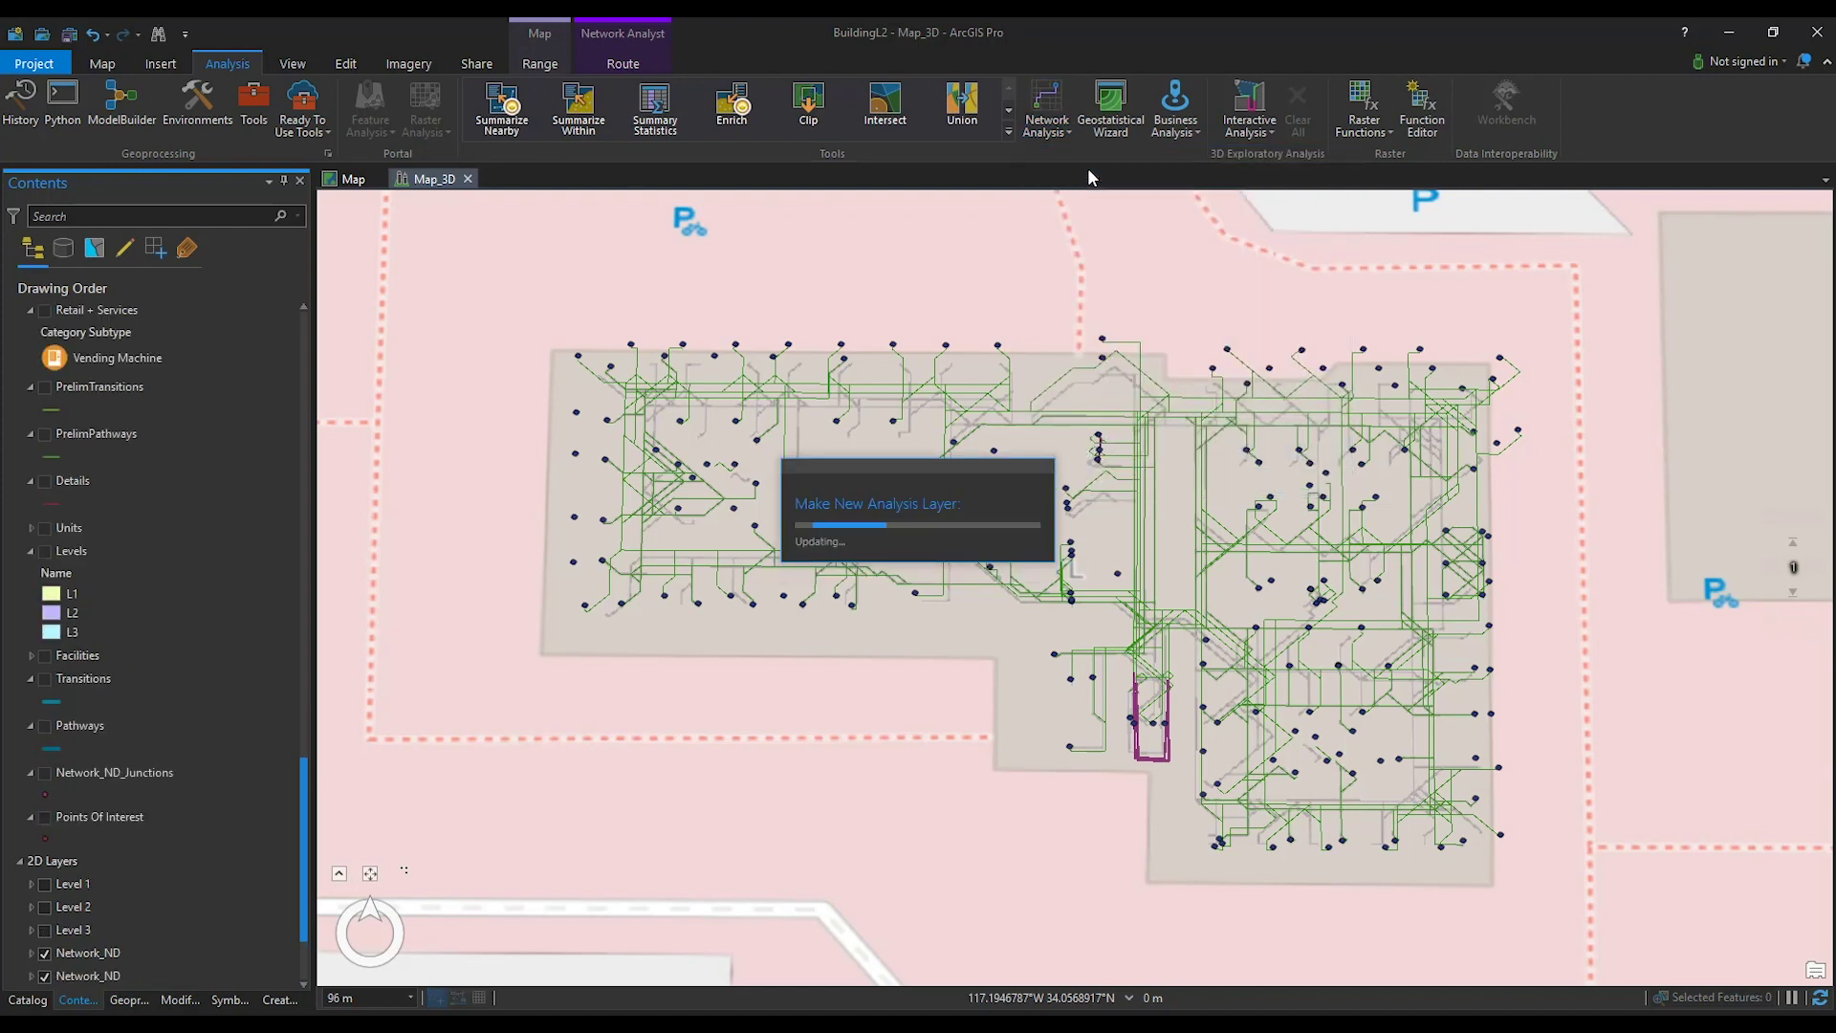
click(1065, 135)
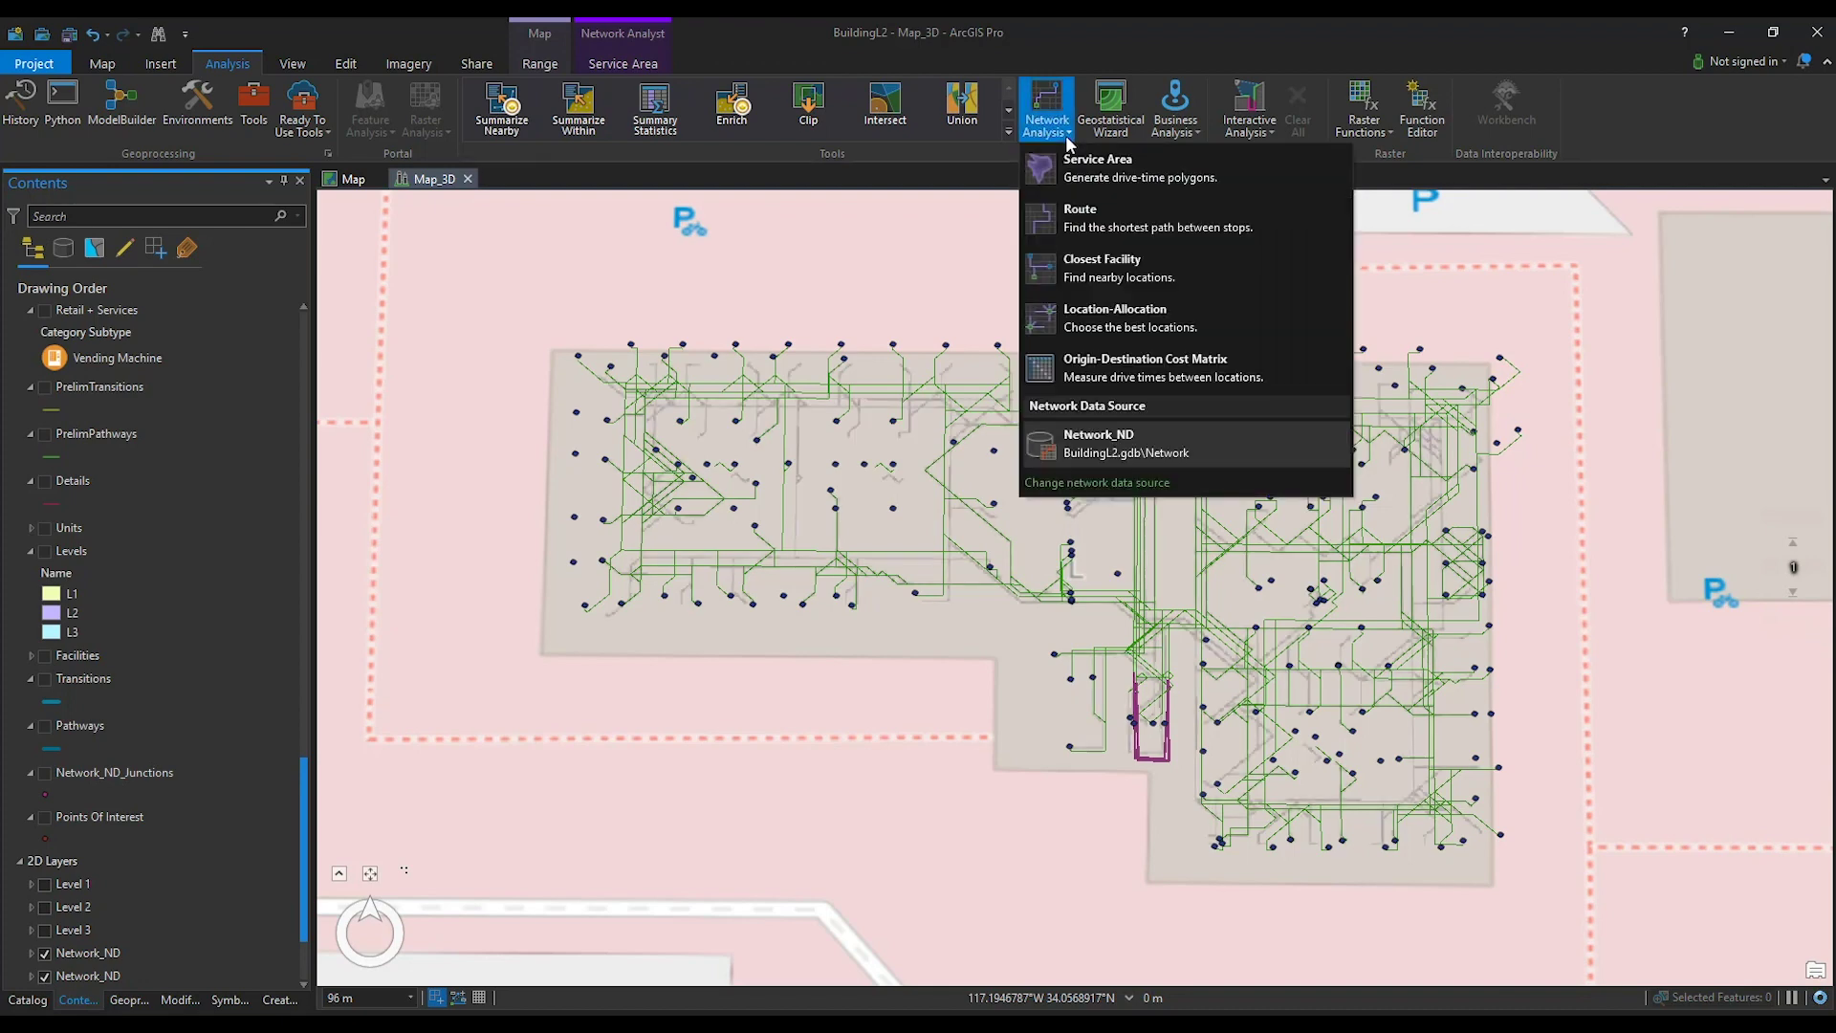
click(1110, 267)
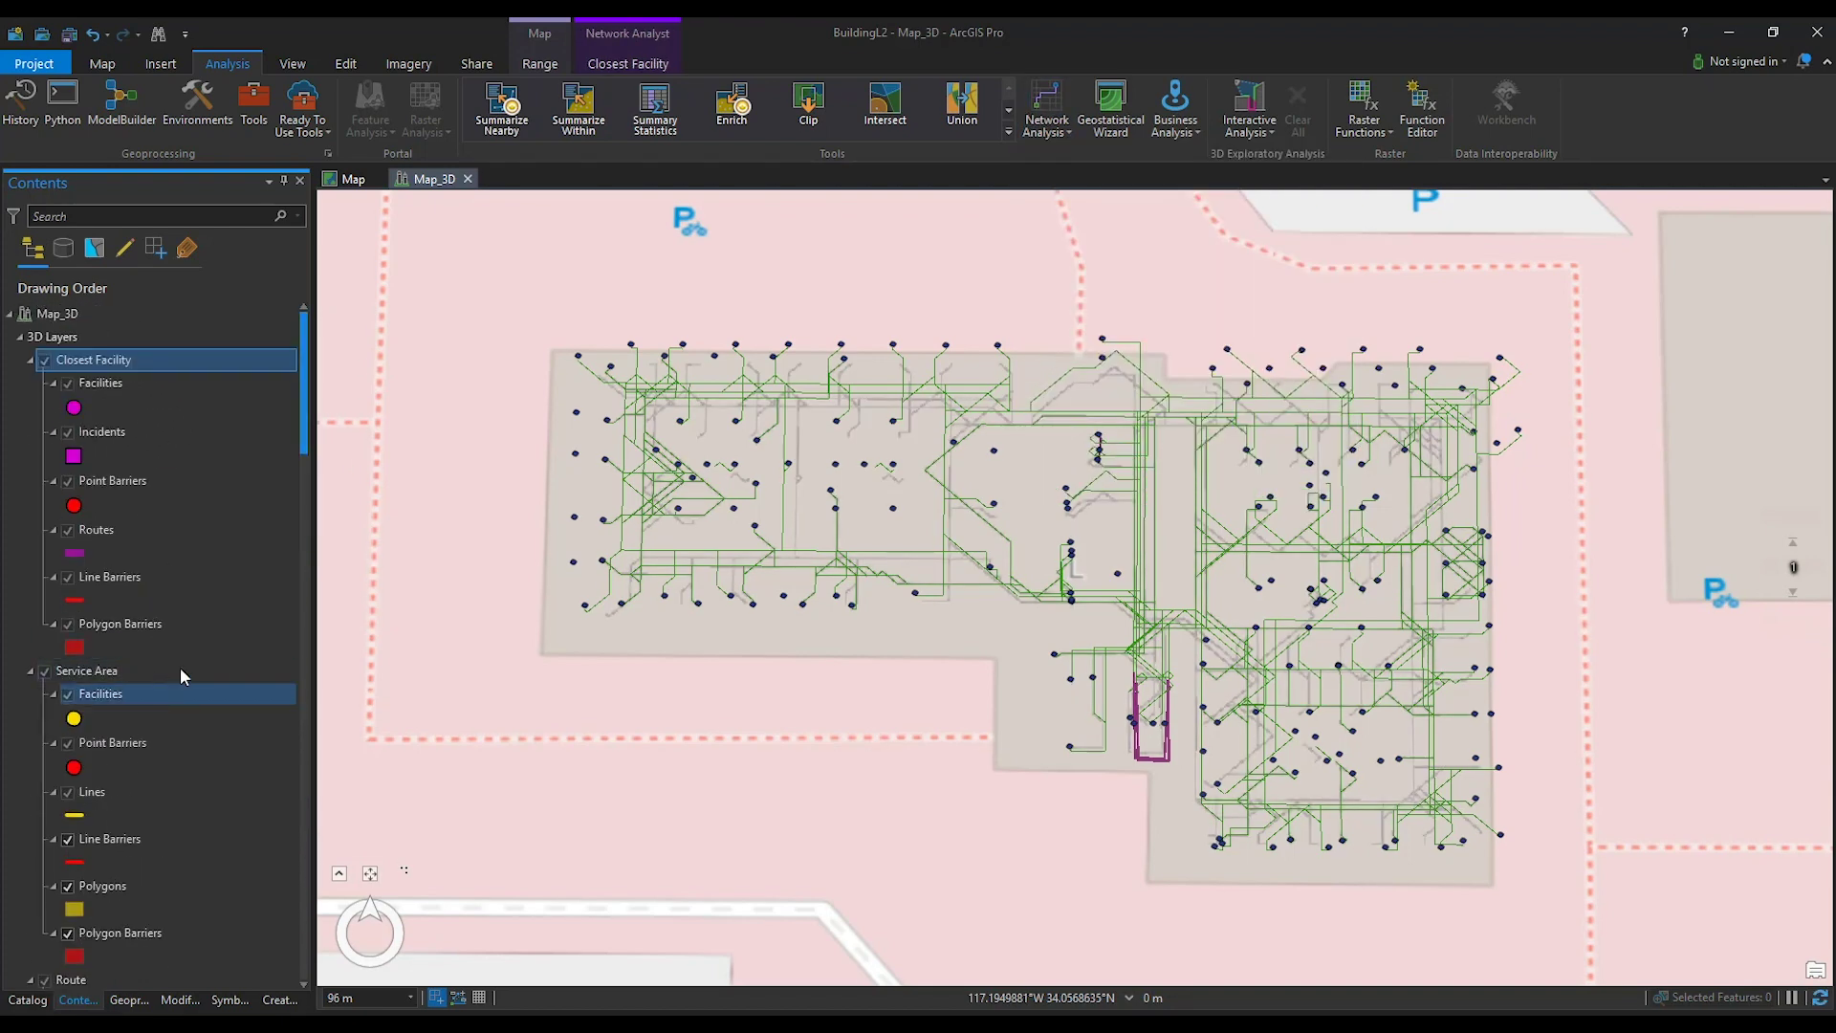
Select the Service Area layer and show its analysis settings.
scroll(183, 660, down, 1)
click(177, 612)
click(167, 608)
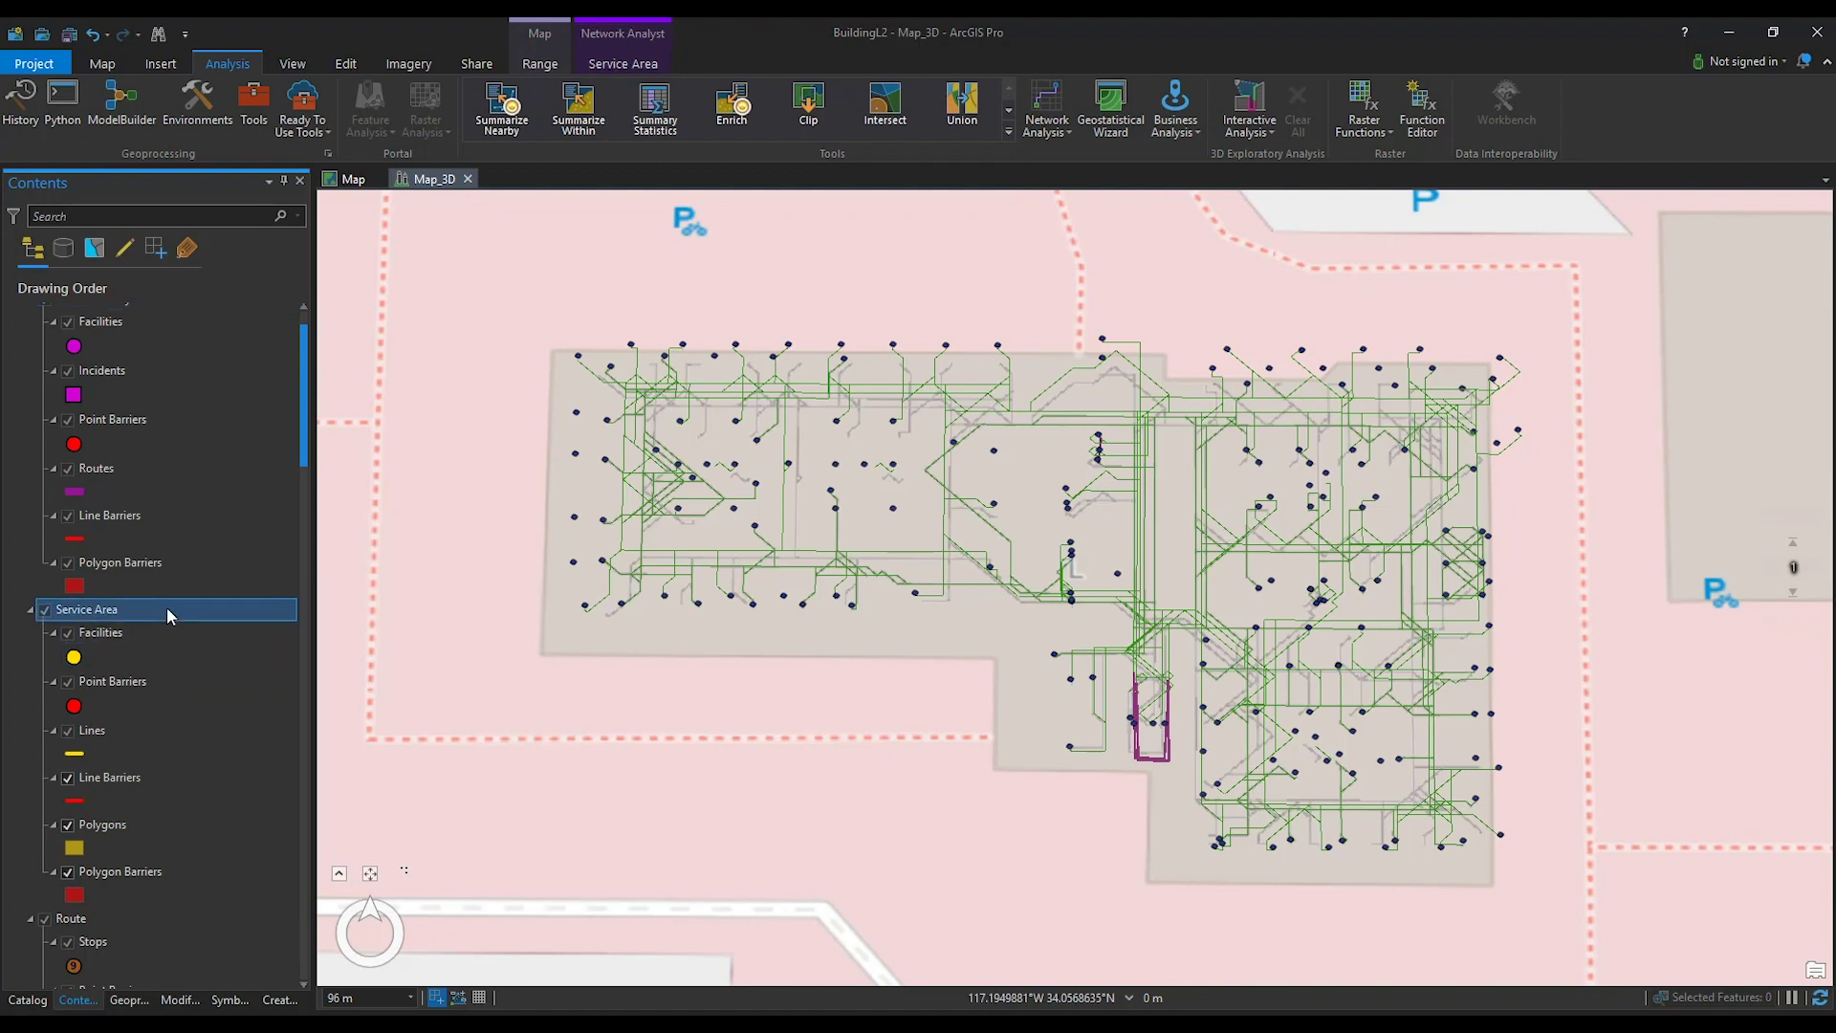
click(629, 40)
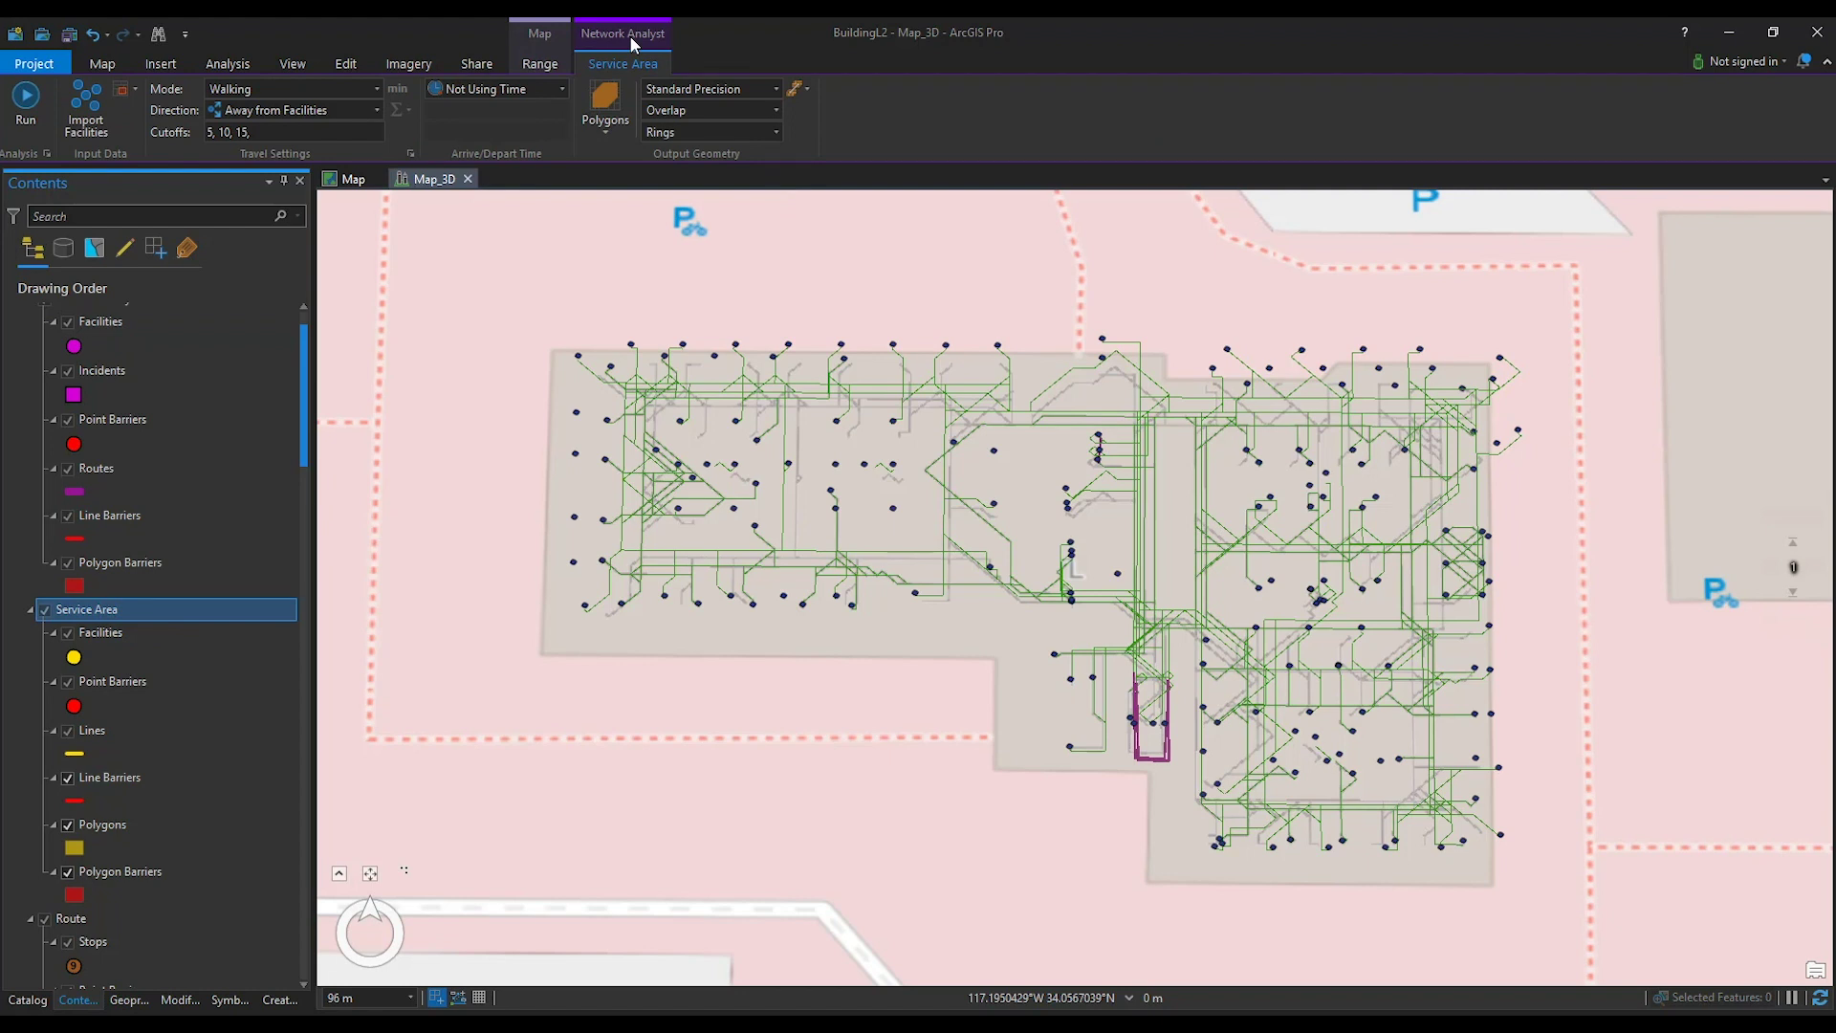
Load Points Of Interest as facilities with line output, 5 m search tolerance, no appending.
click(89, 124)
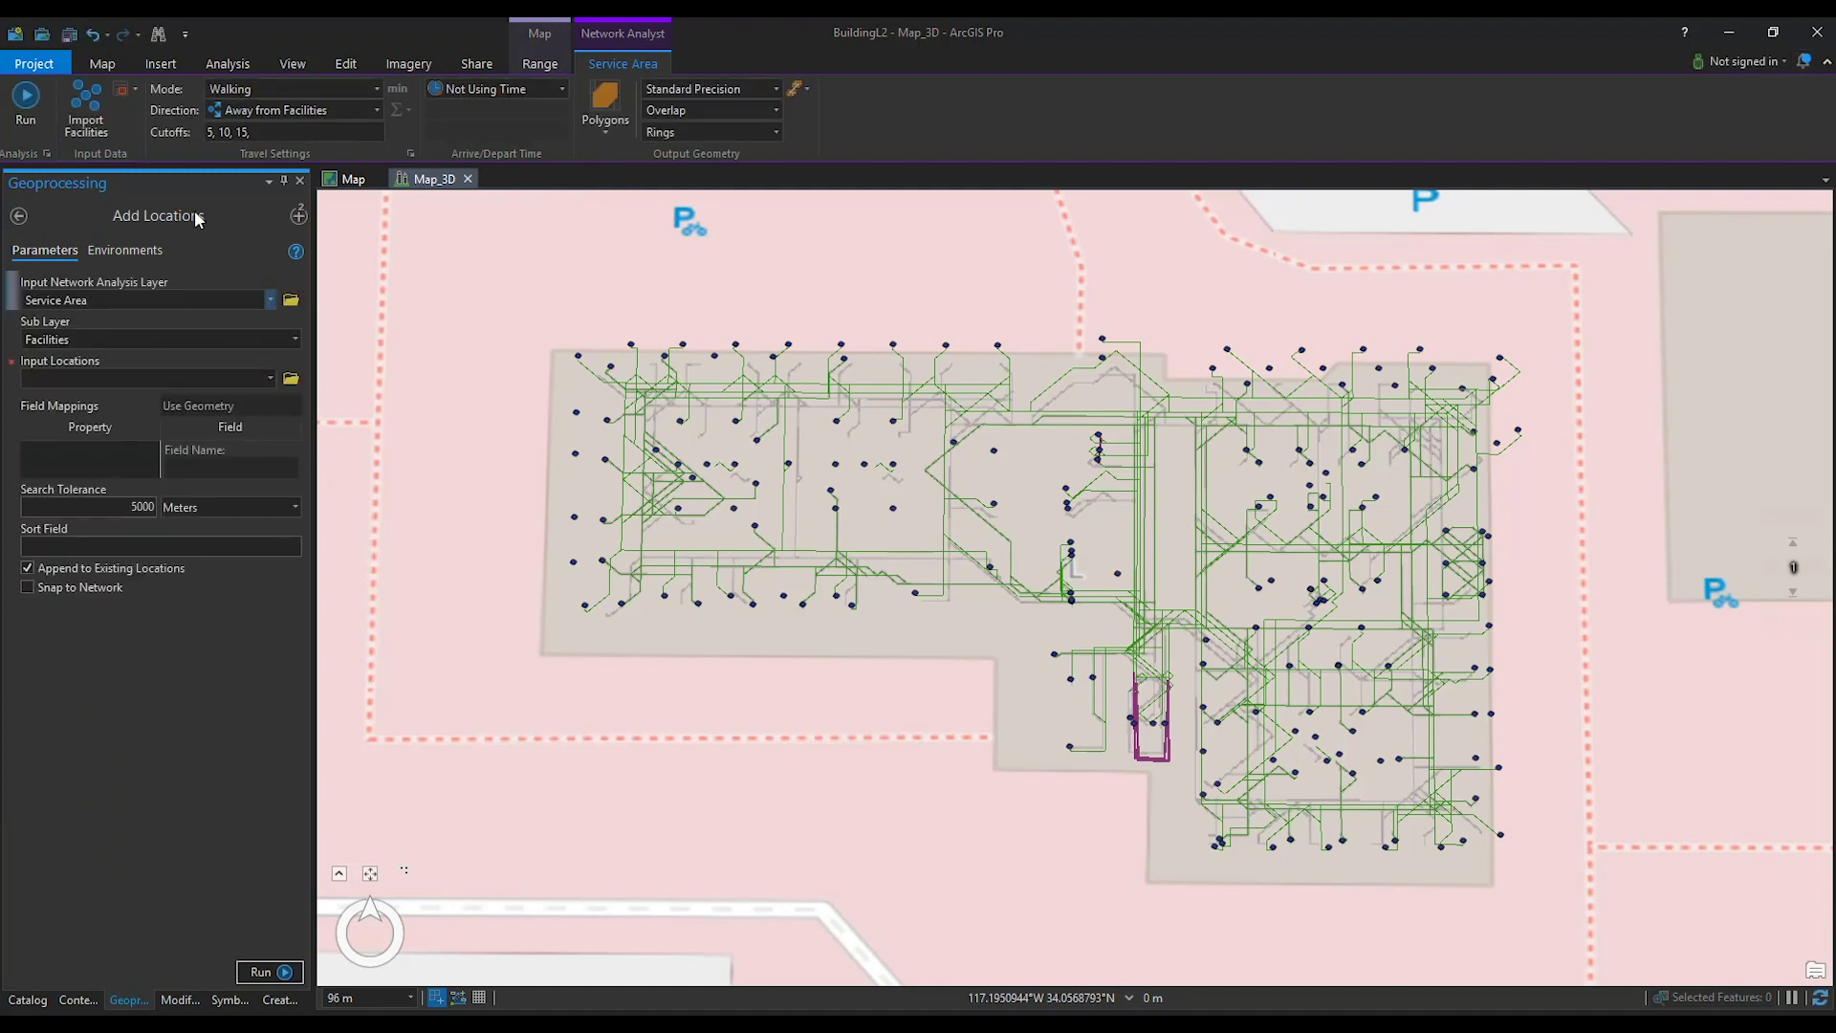
click(617, 131)
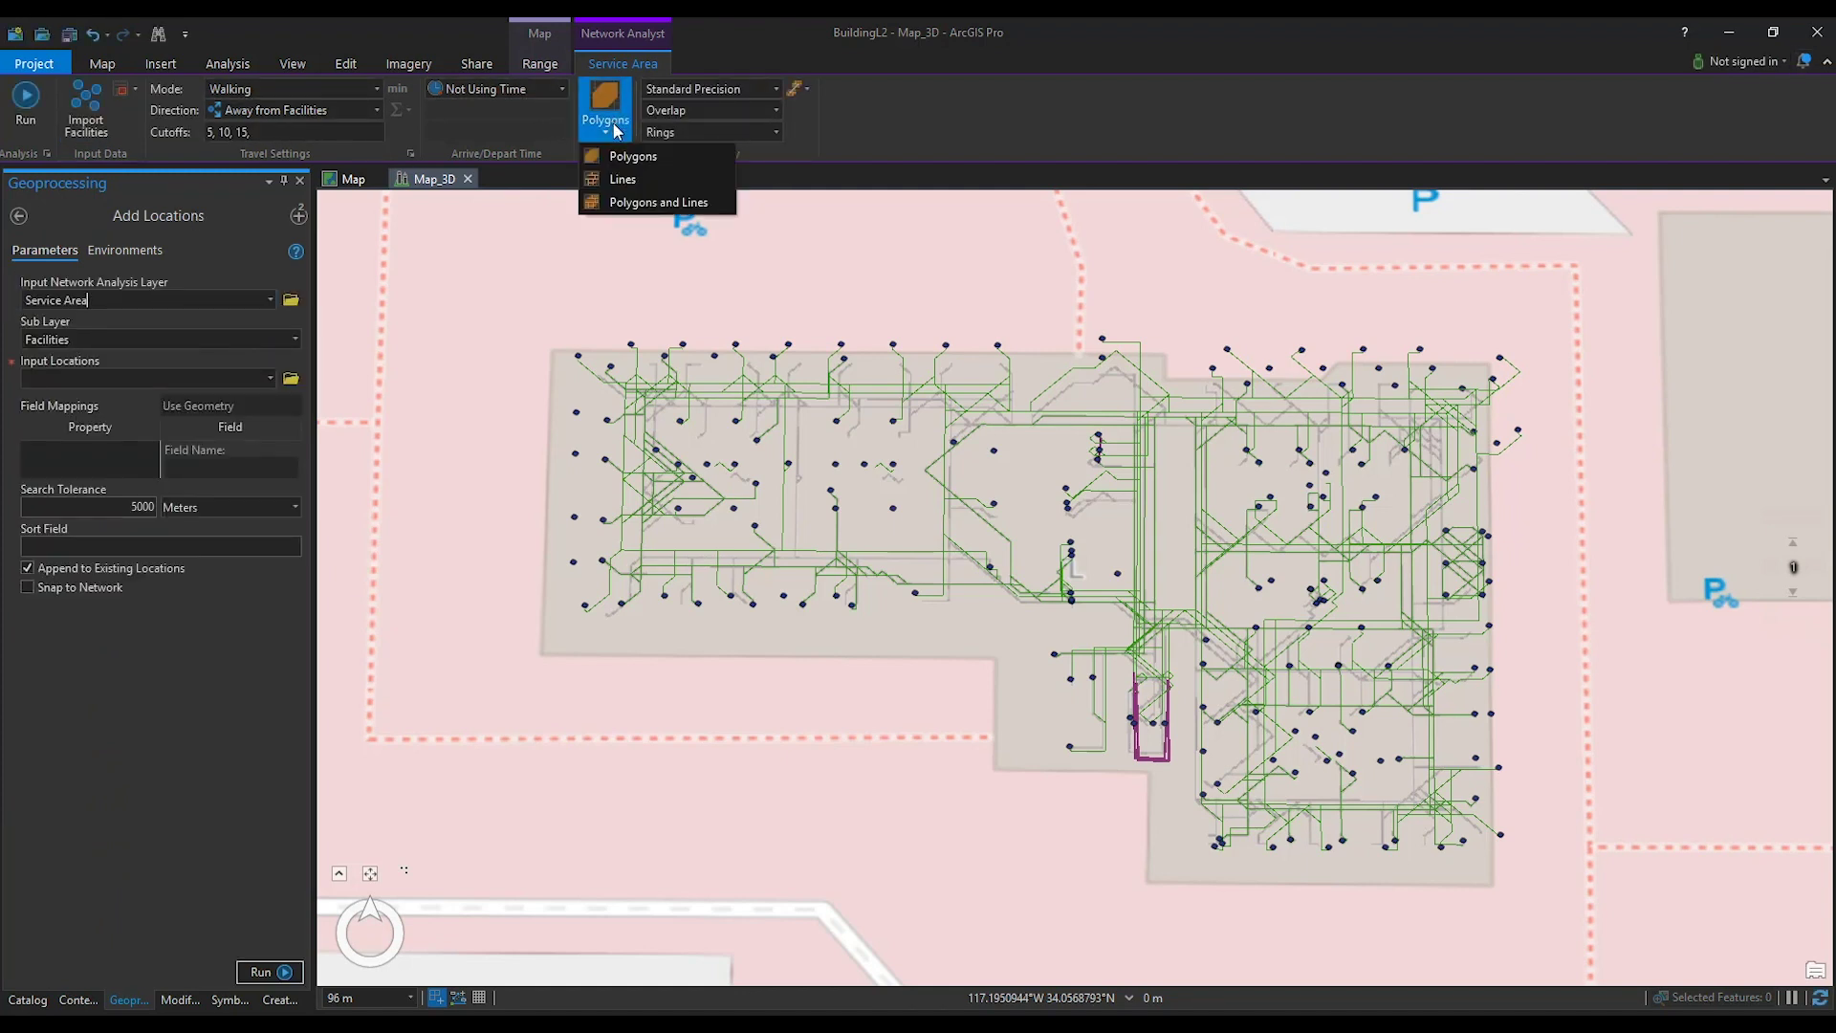
click(640, 177)
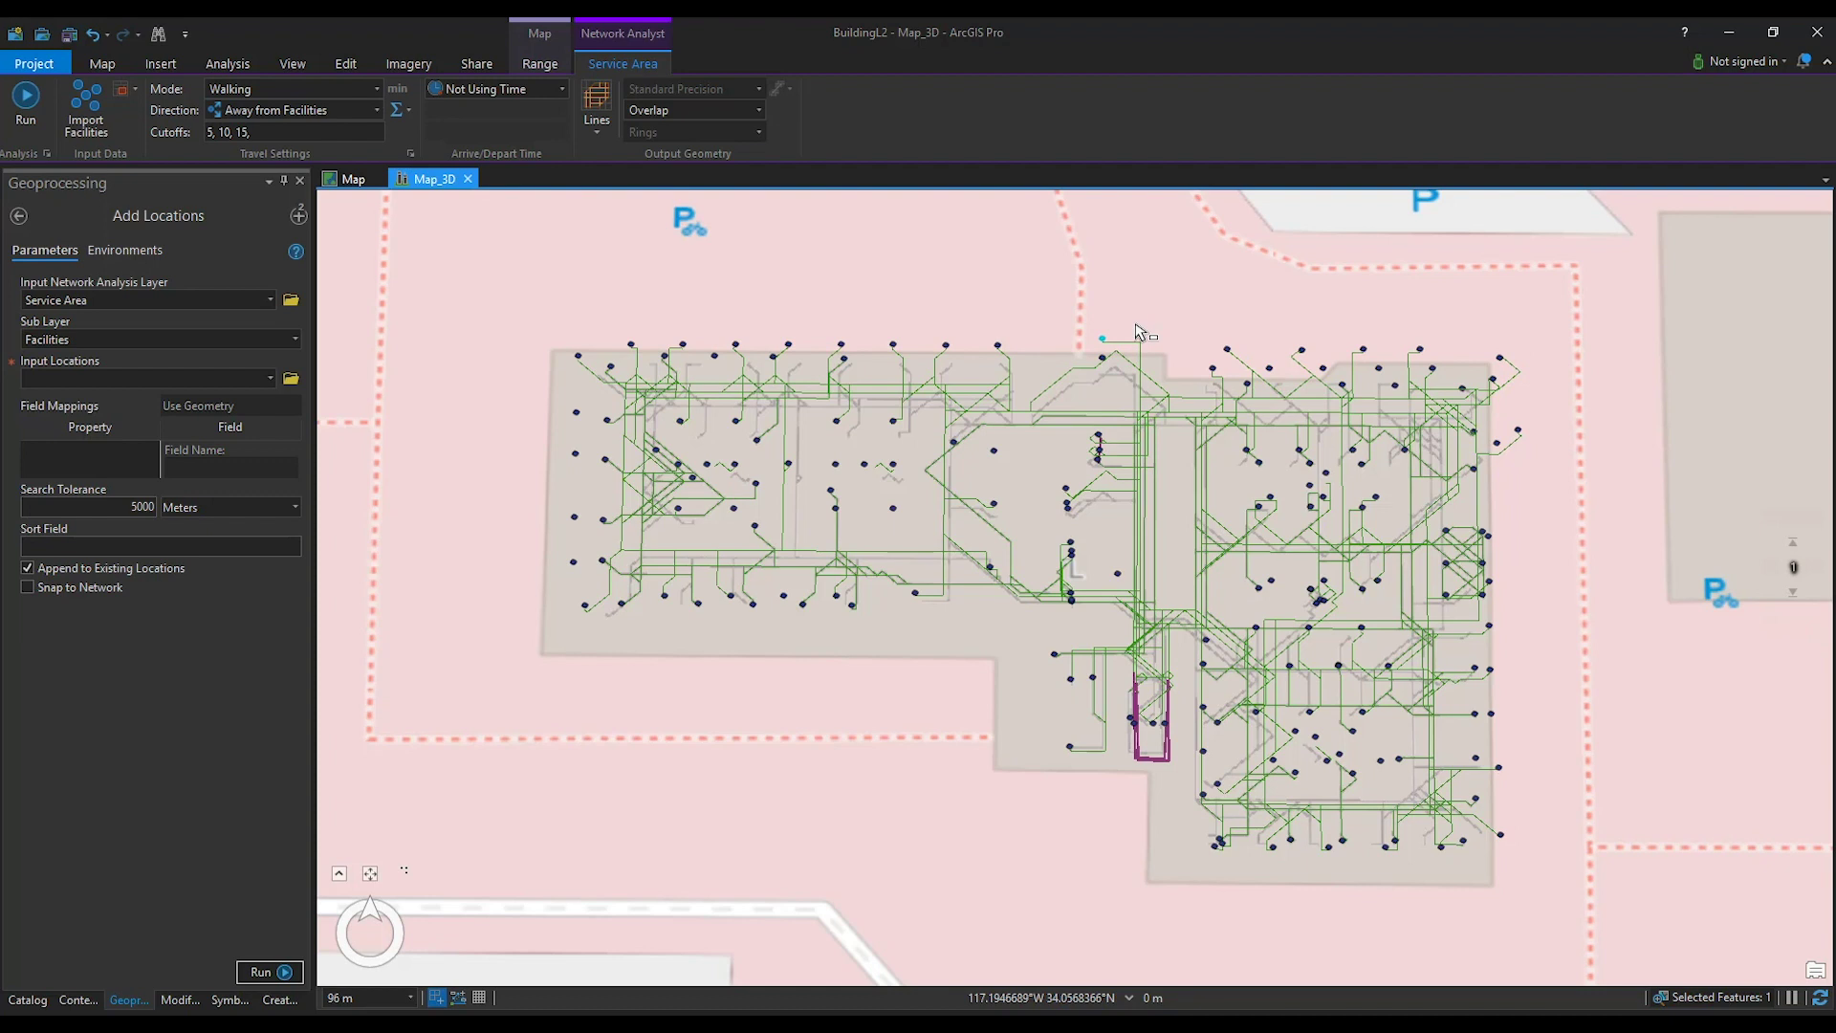
click(138, 587)
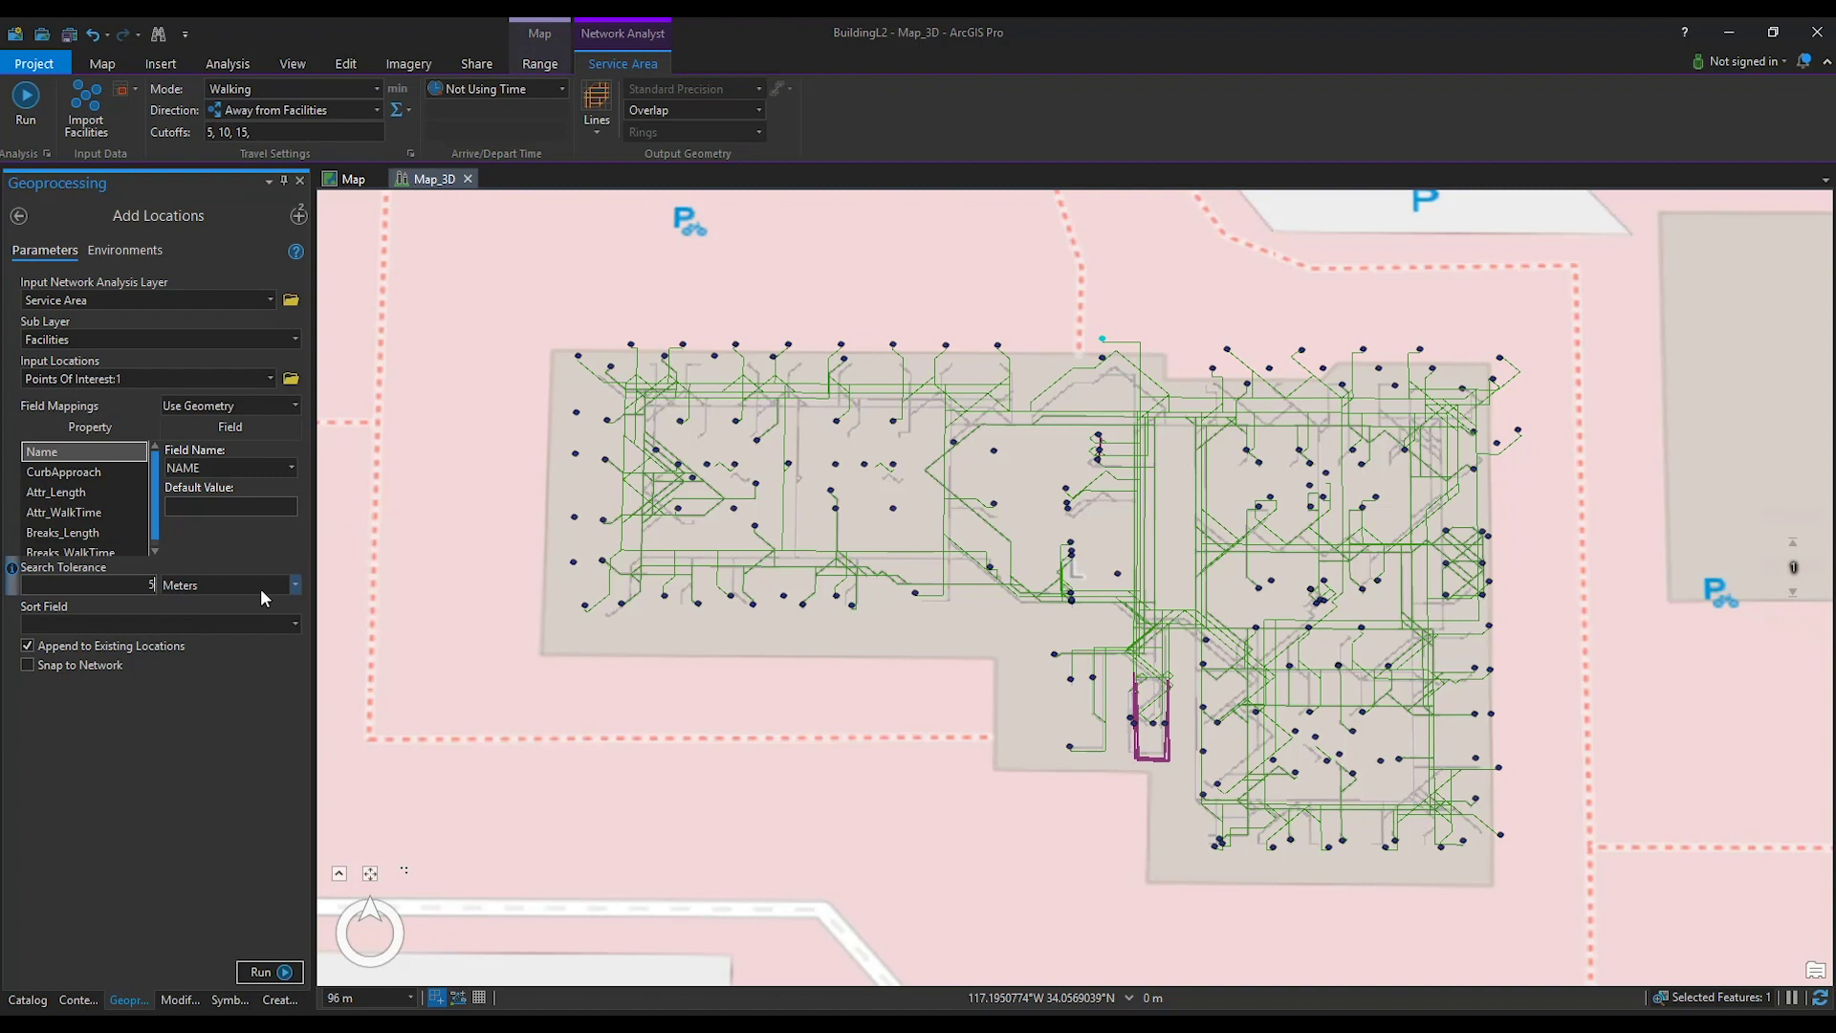
click(117, 646)
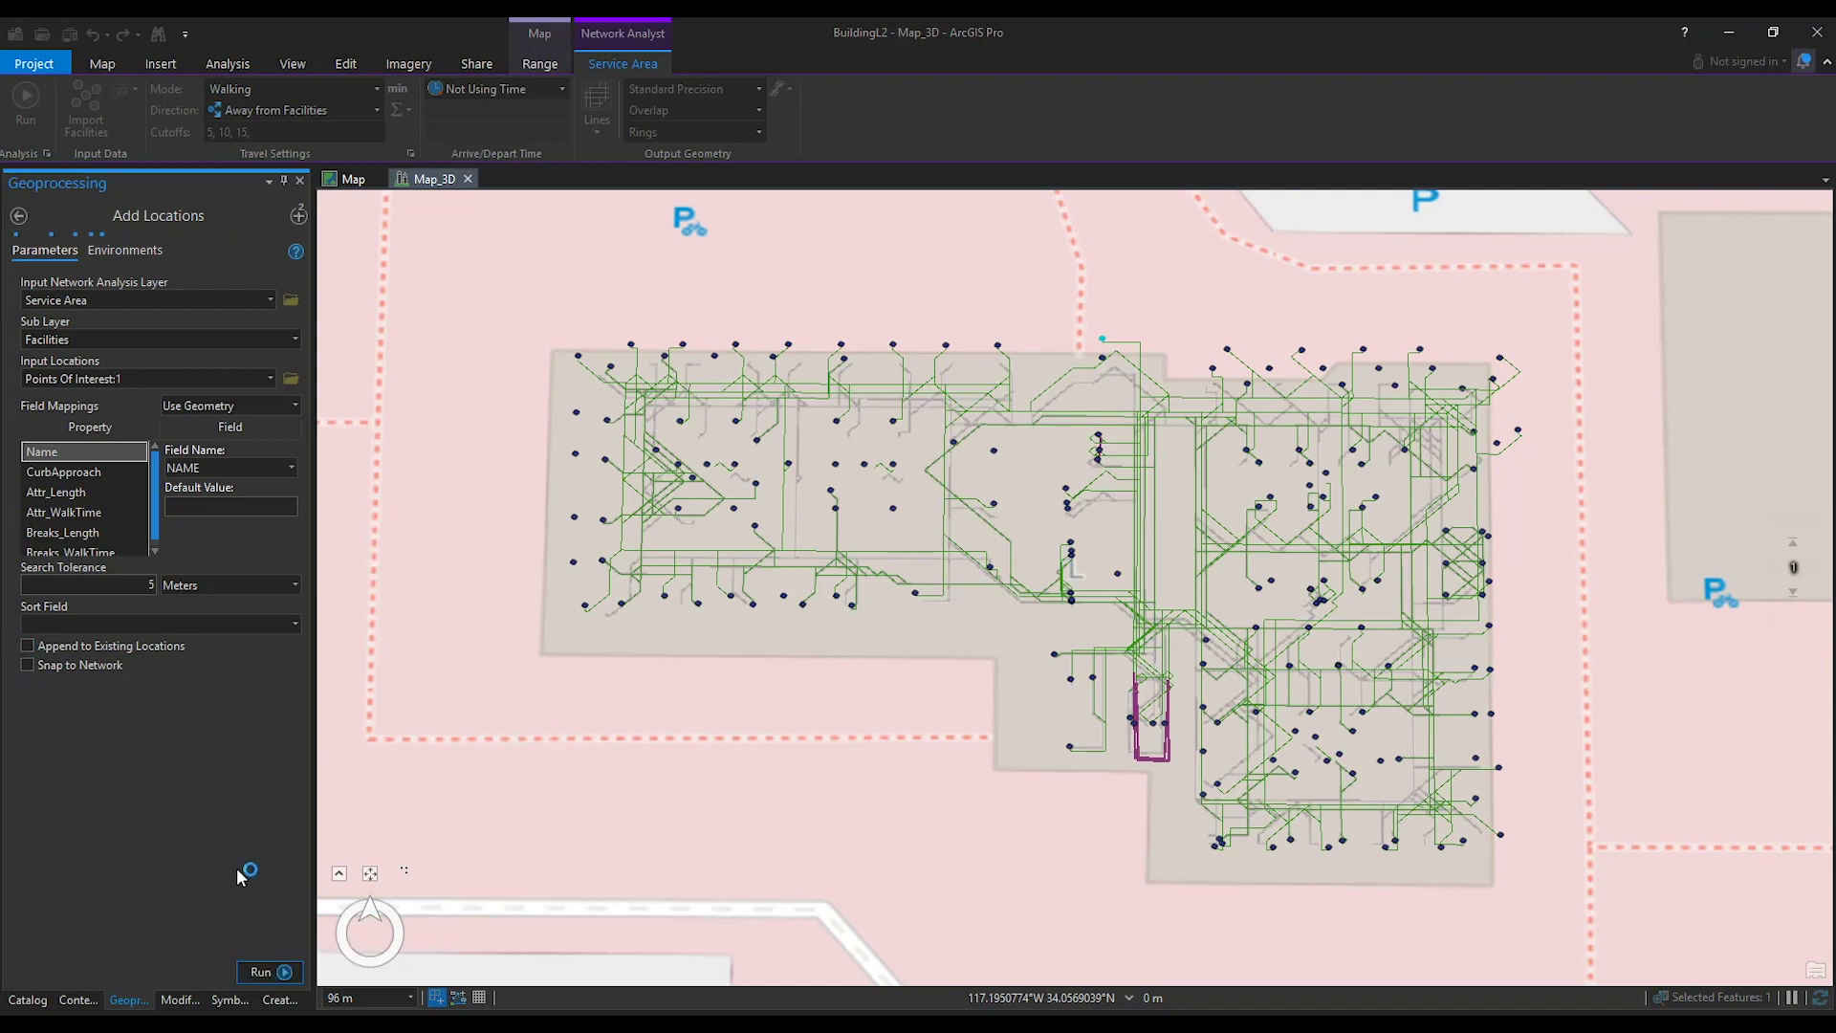
click(280, 974)
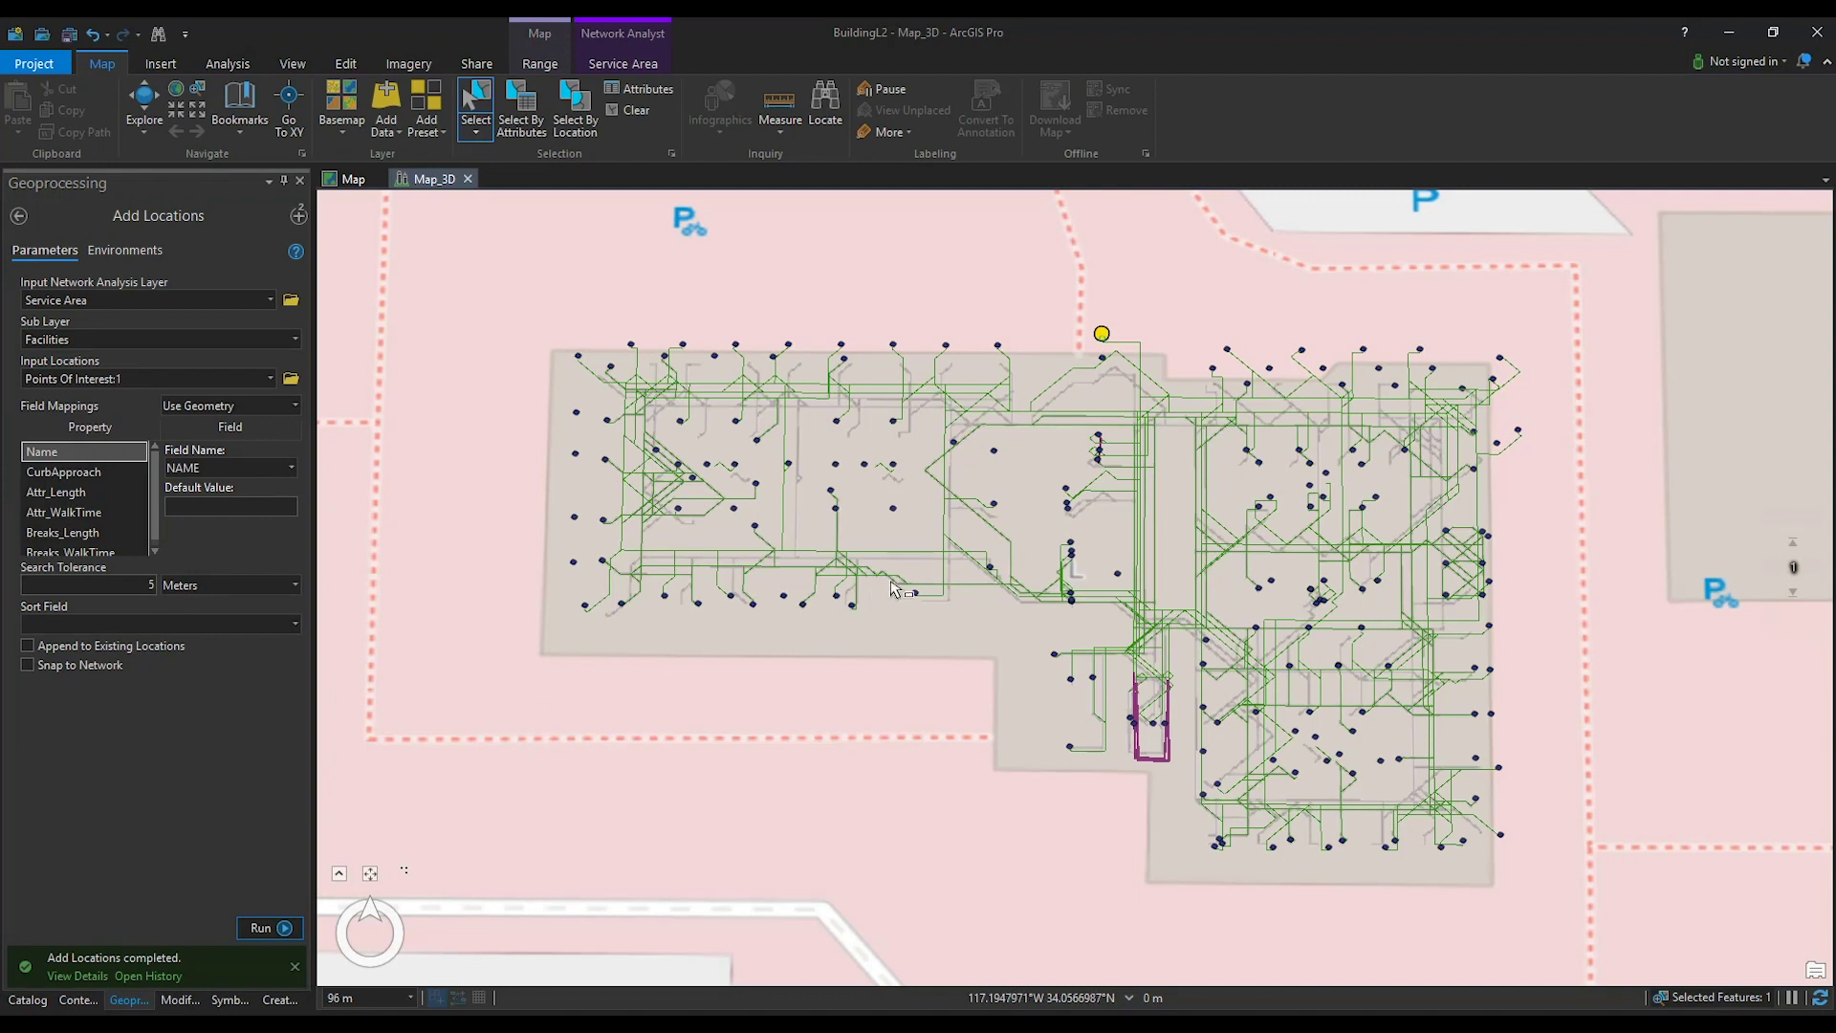
Keep the Walking travel mode and set the service area cutoff to 60 minutes.
click(645, 63)
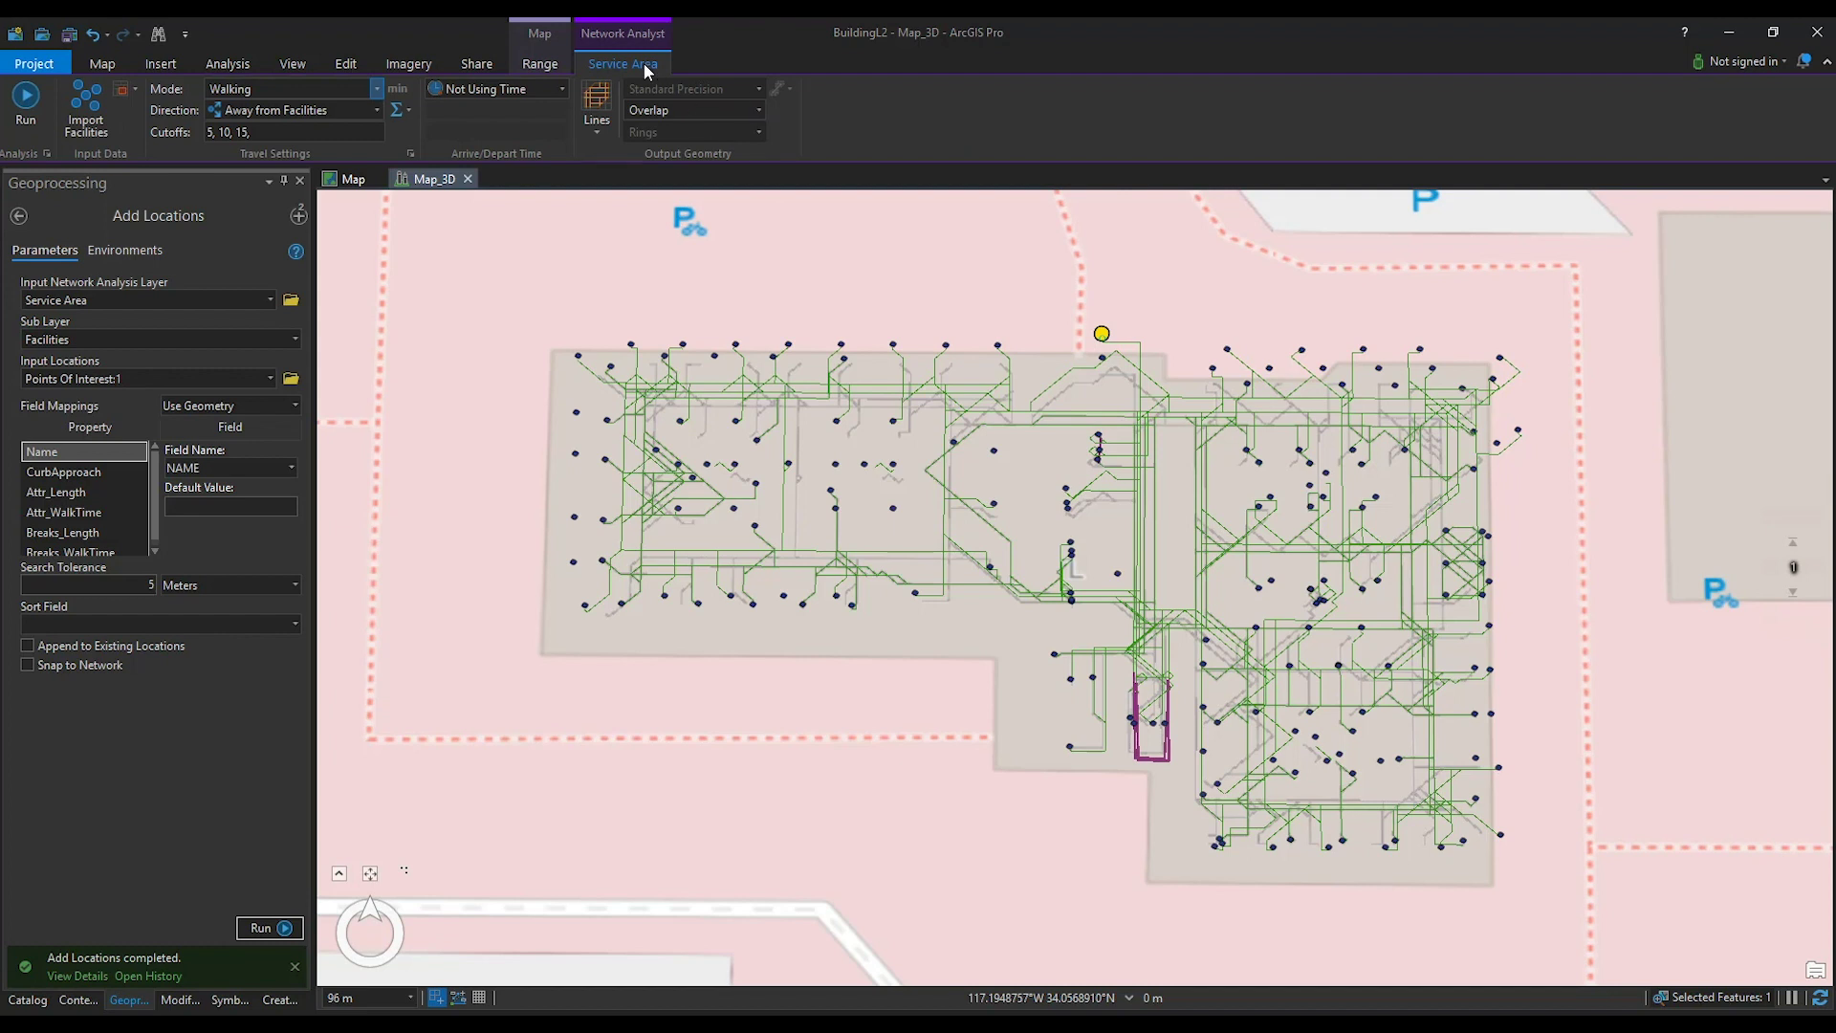
click(376, 88)
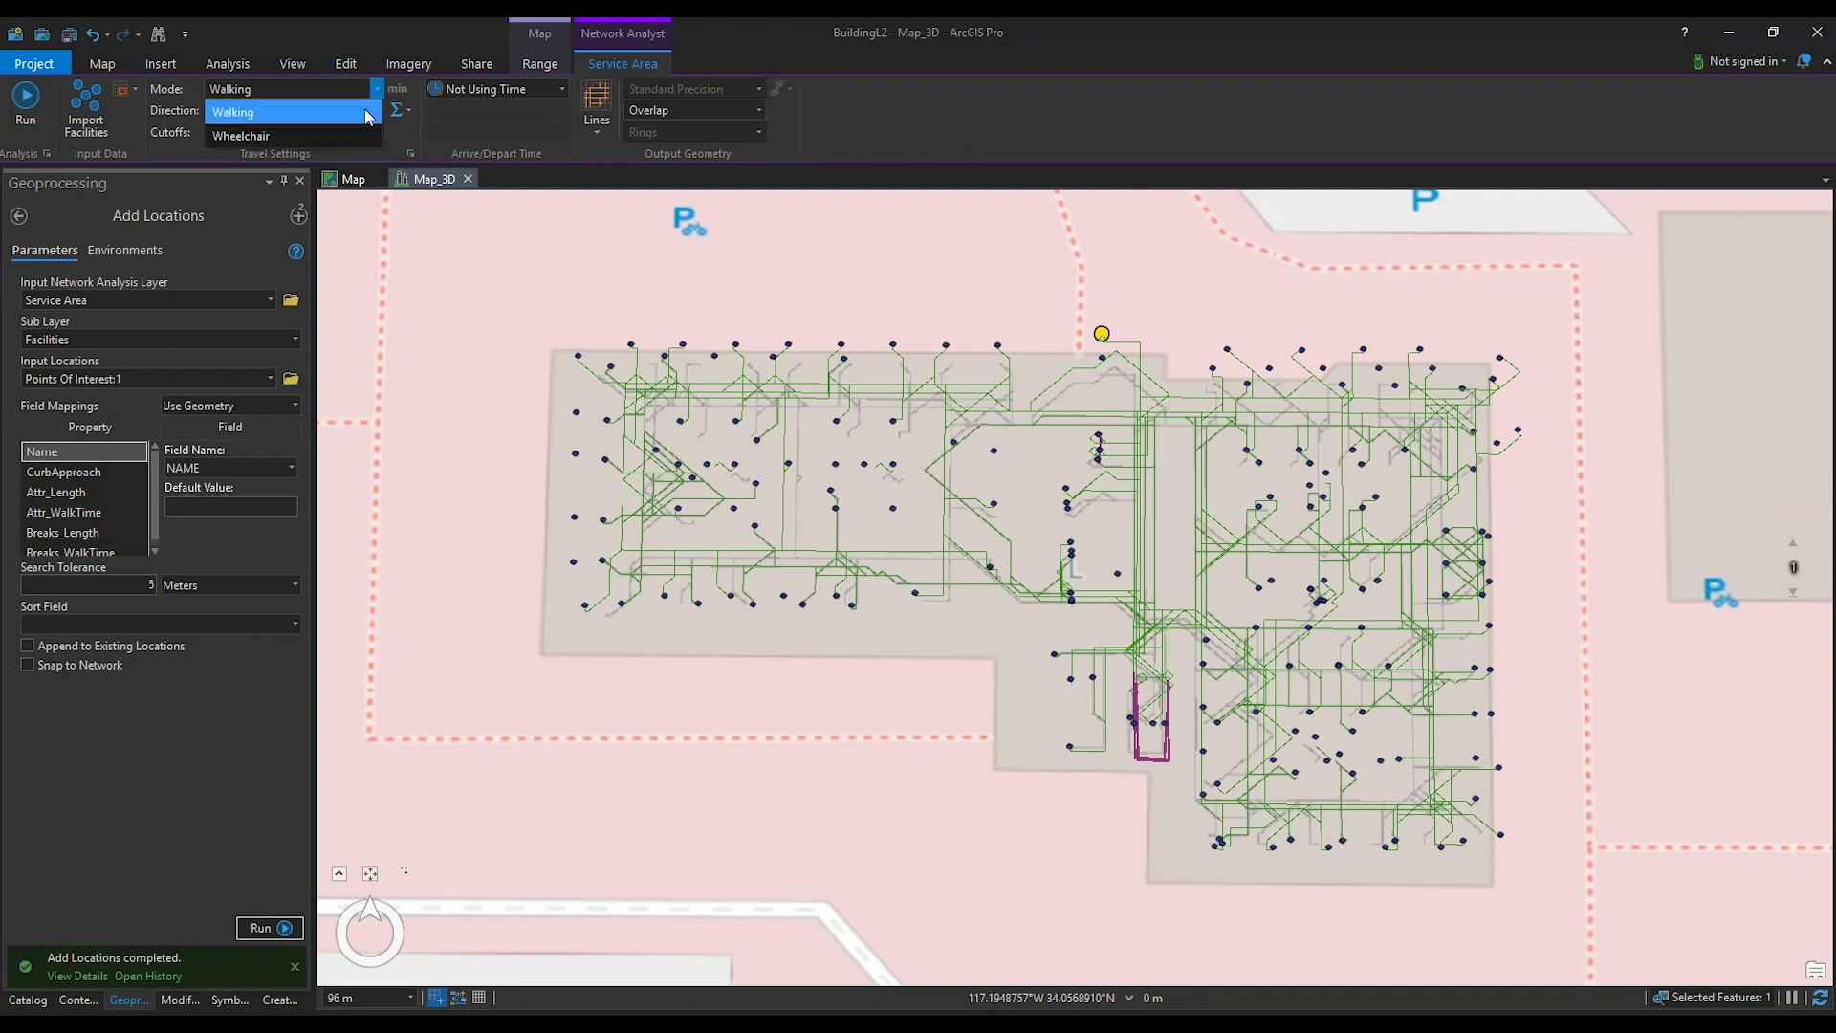
click(366, 114)
triple_click(296, 132)
text(60)
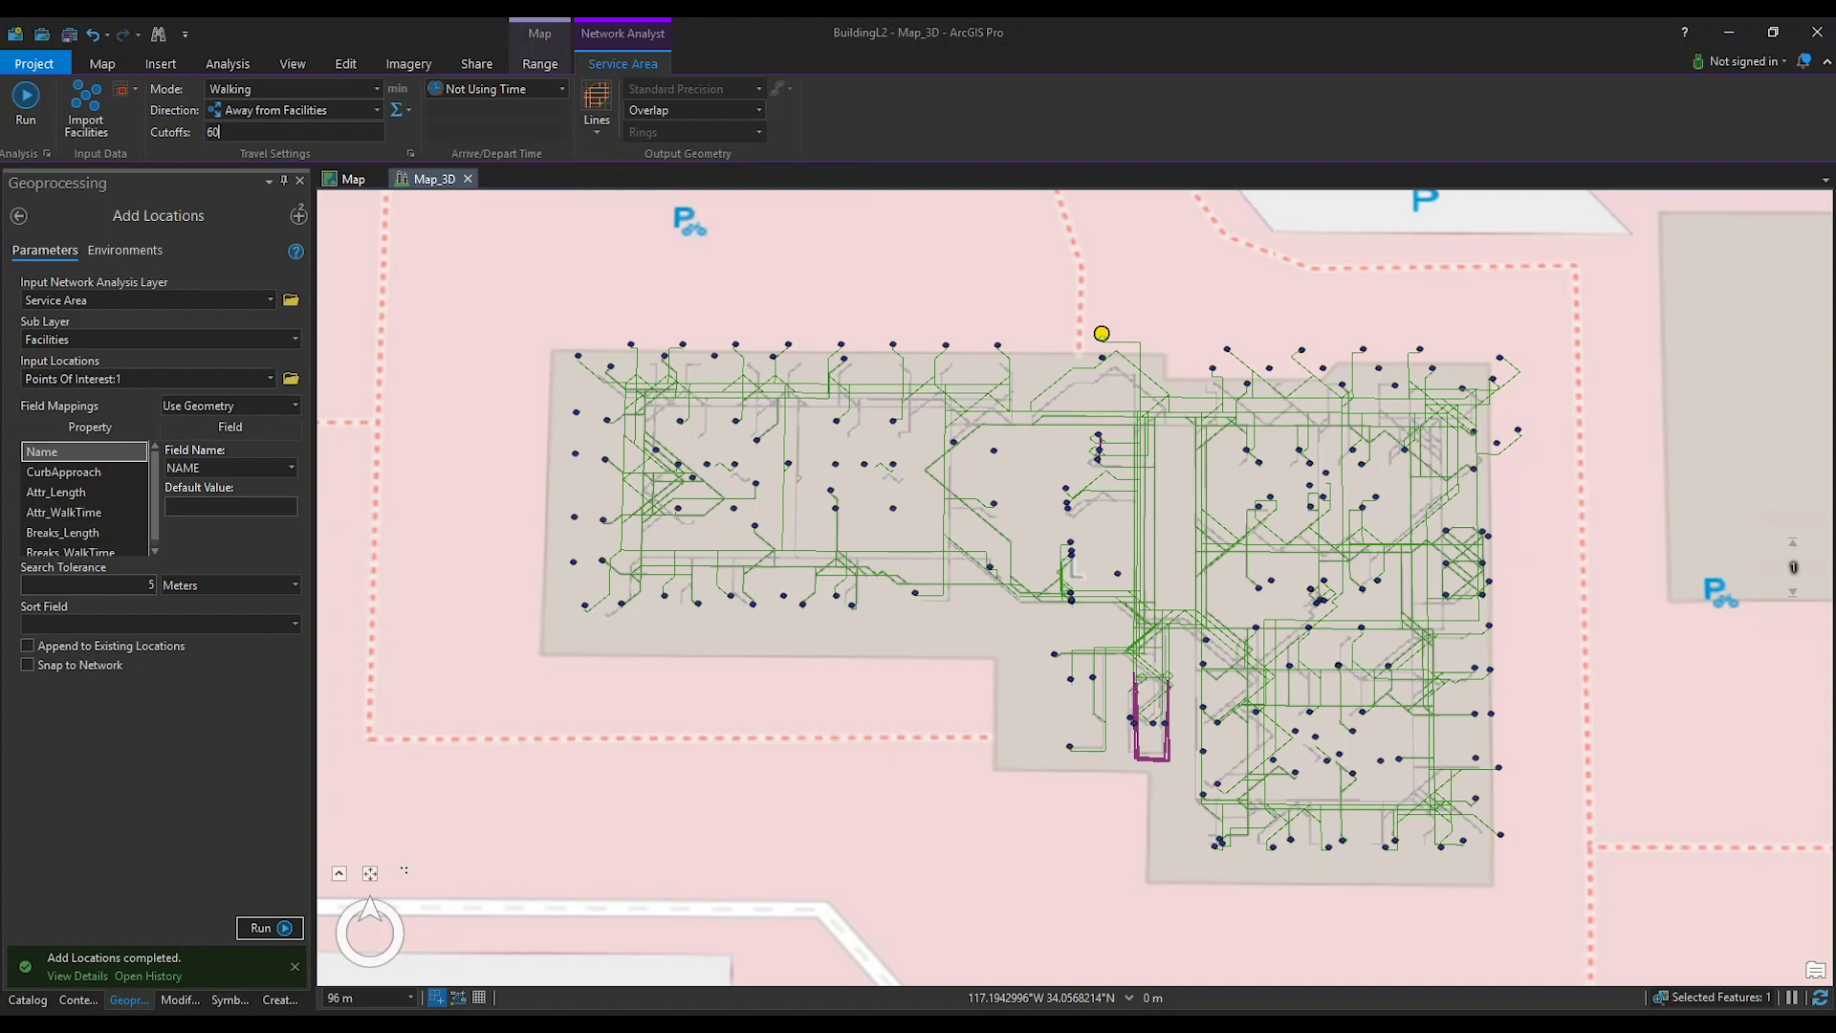
Solve the 60-minute walking service area and tilt the 3D view to inspect the lines.
click(26, 106)
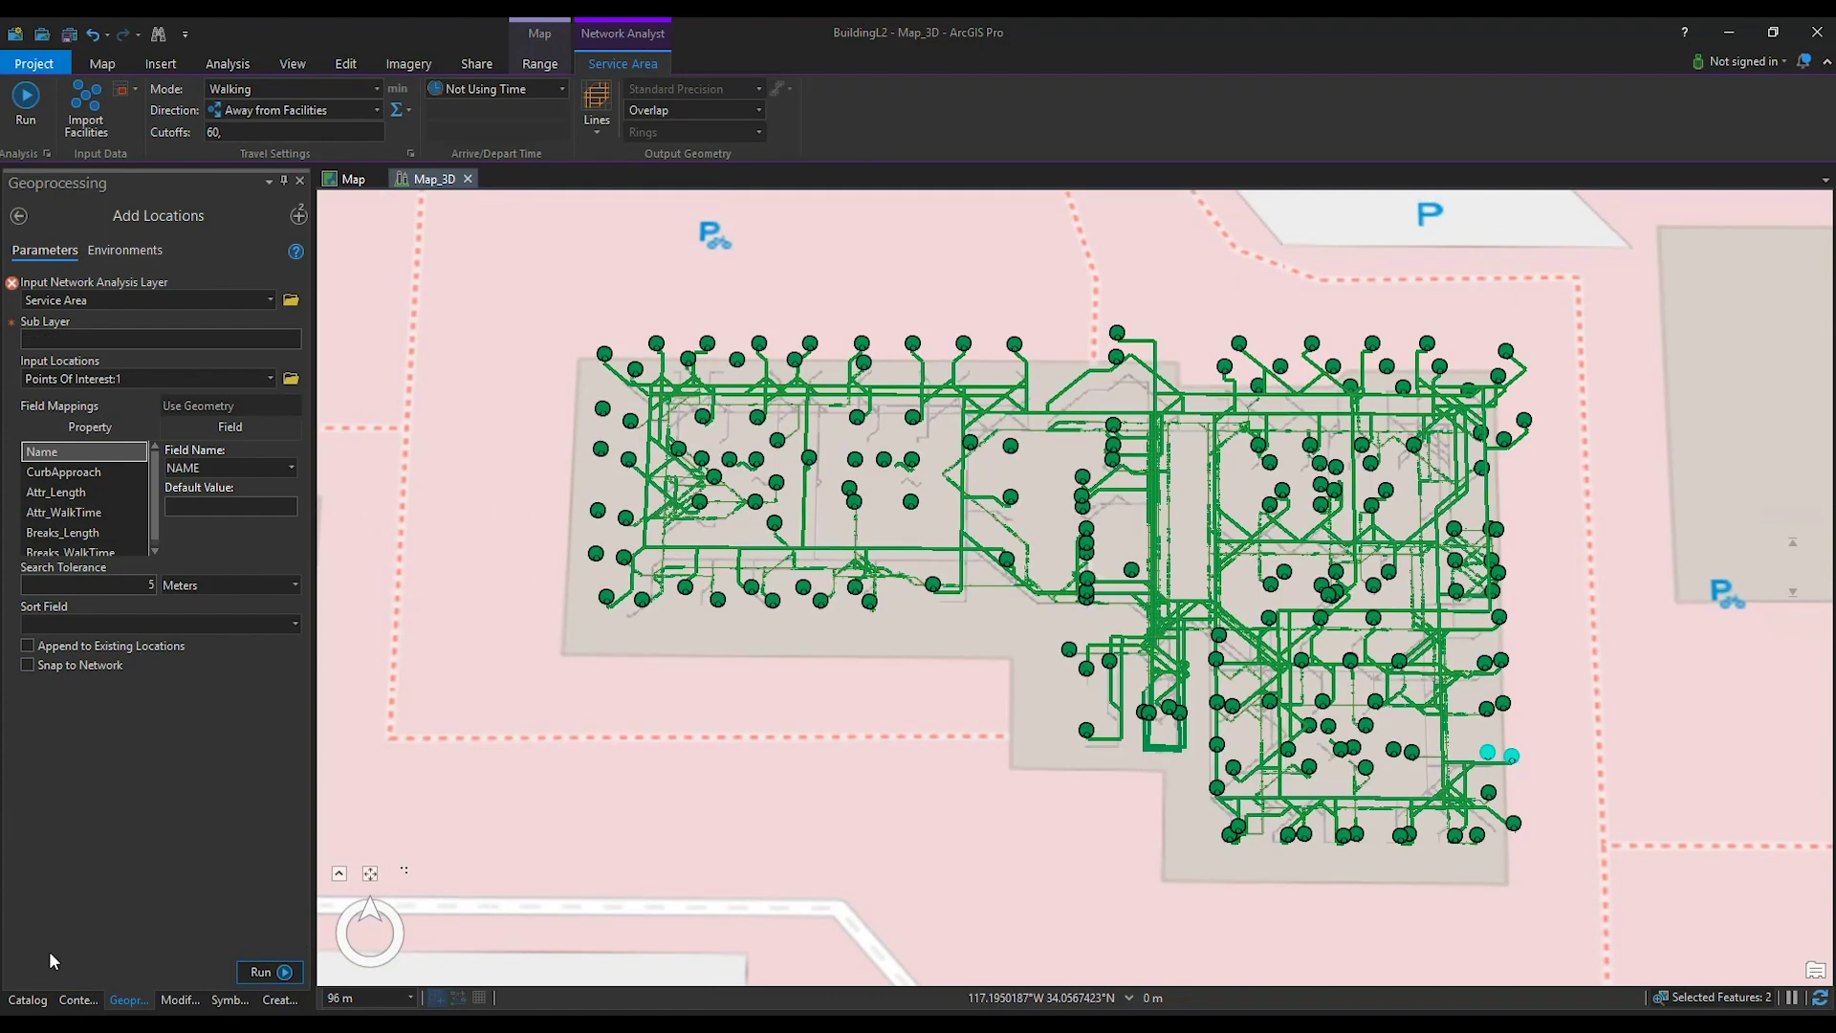
click(78, 999)
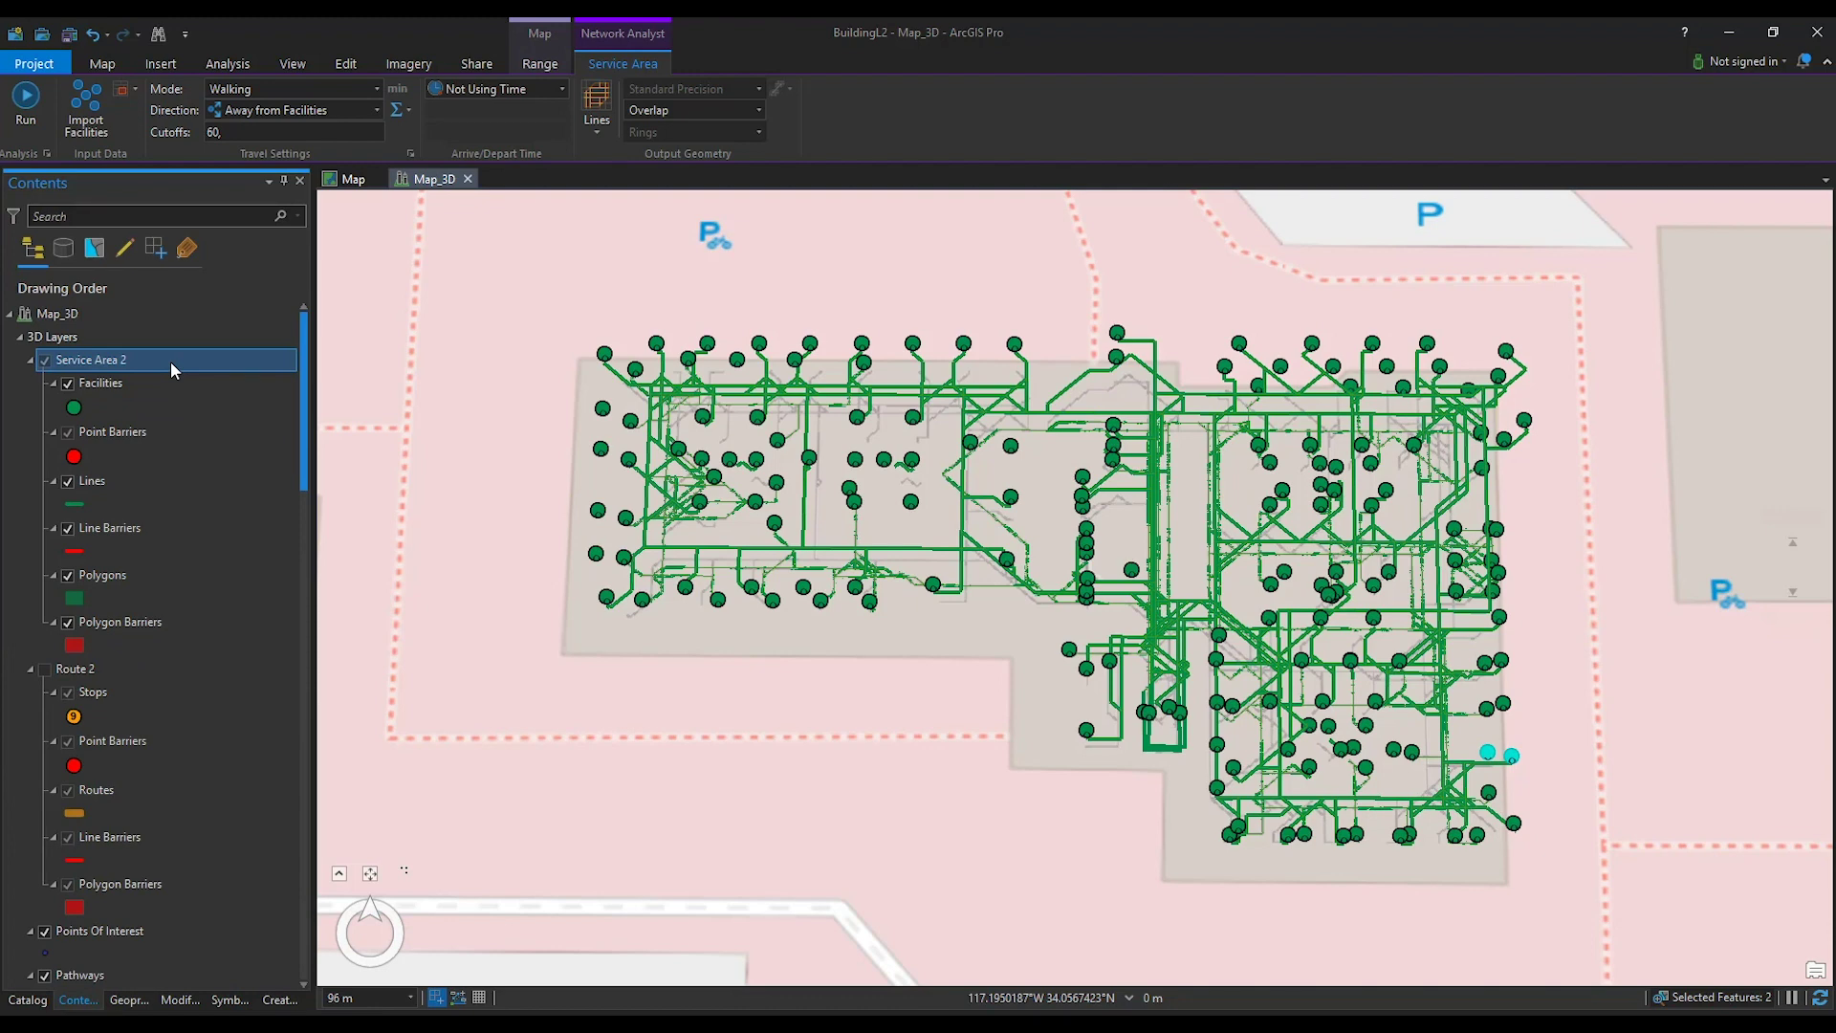
scroll(1200, 603, up, 1)
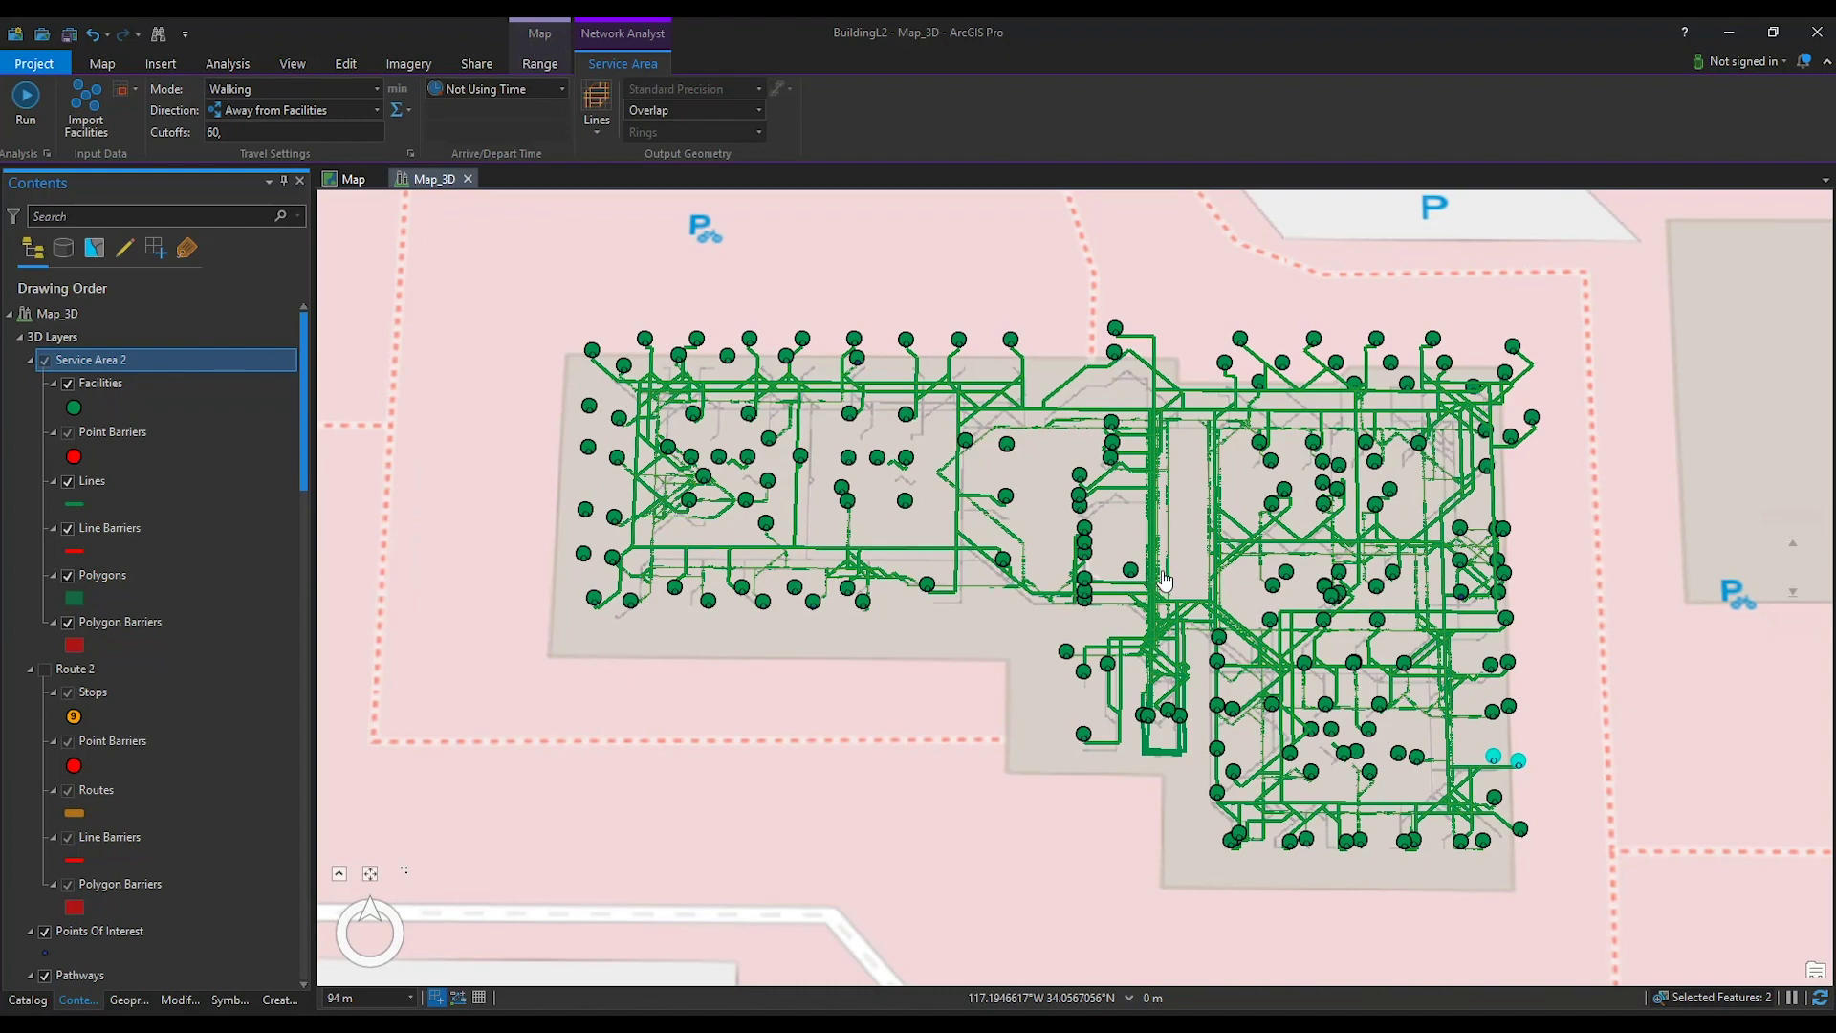
drag(1186, 579, 1180, 562)
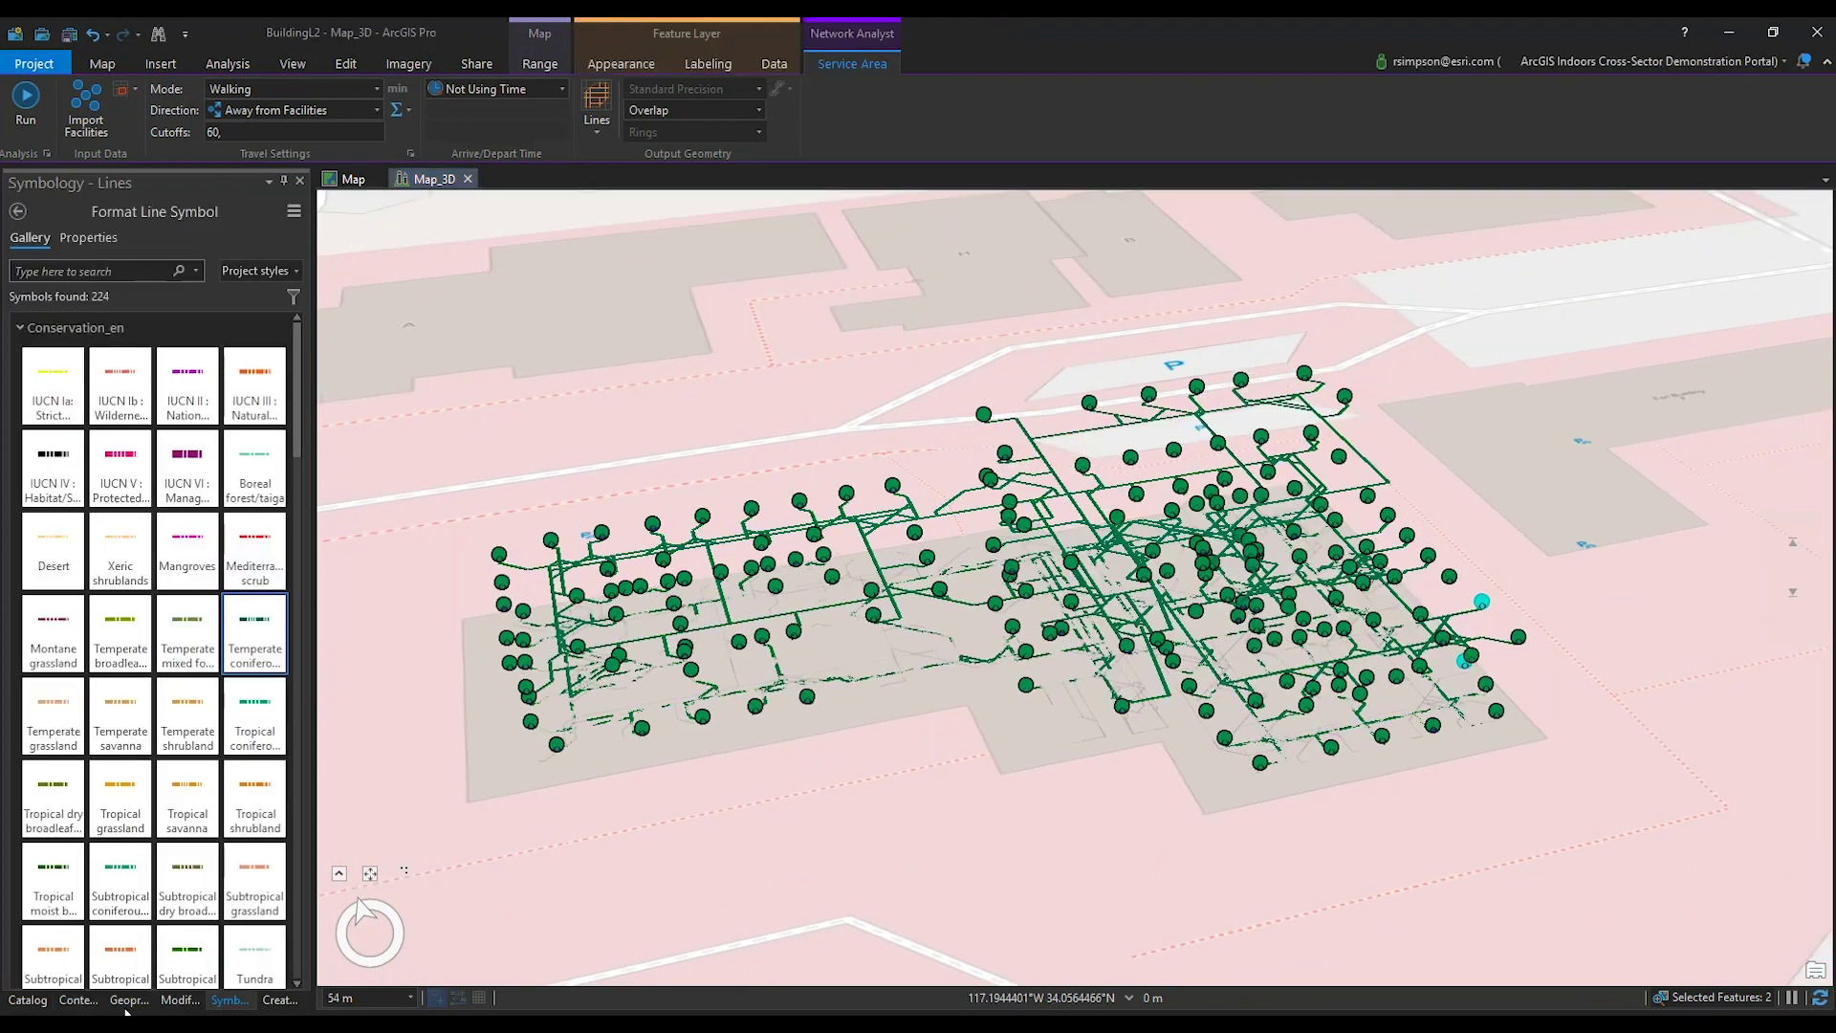
click(128, 1000)
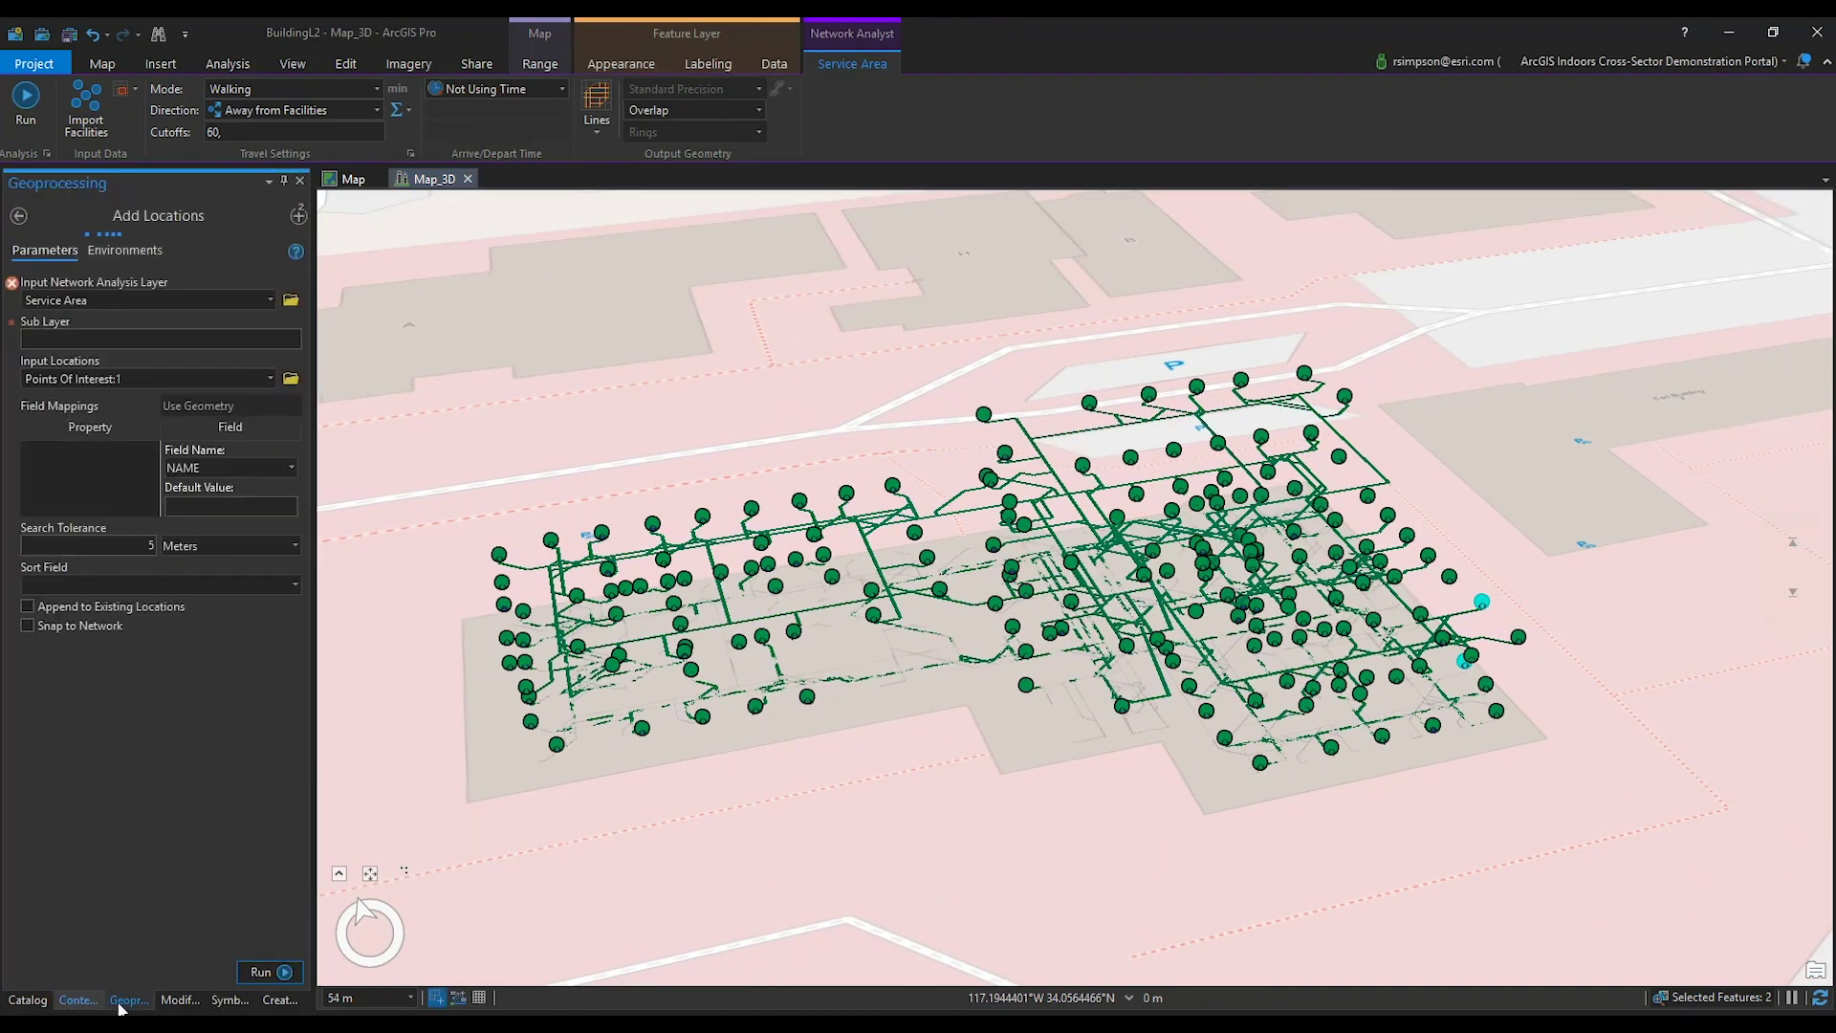
click(77, 1001)
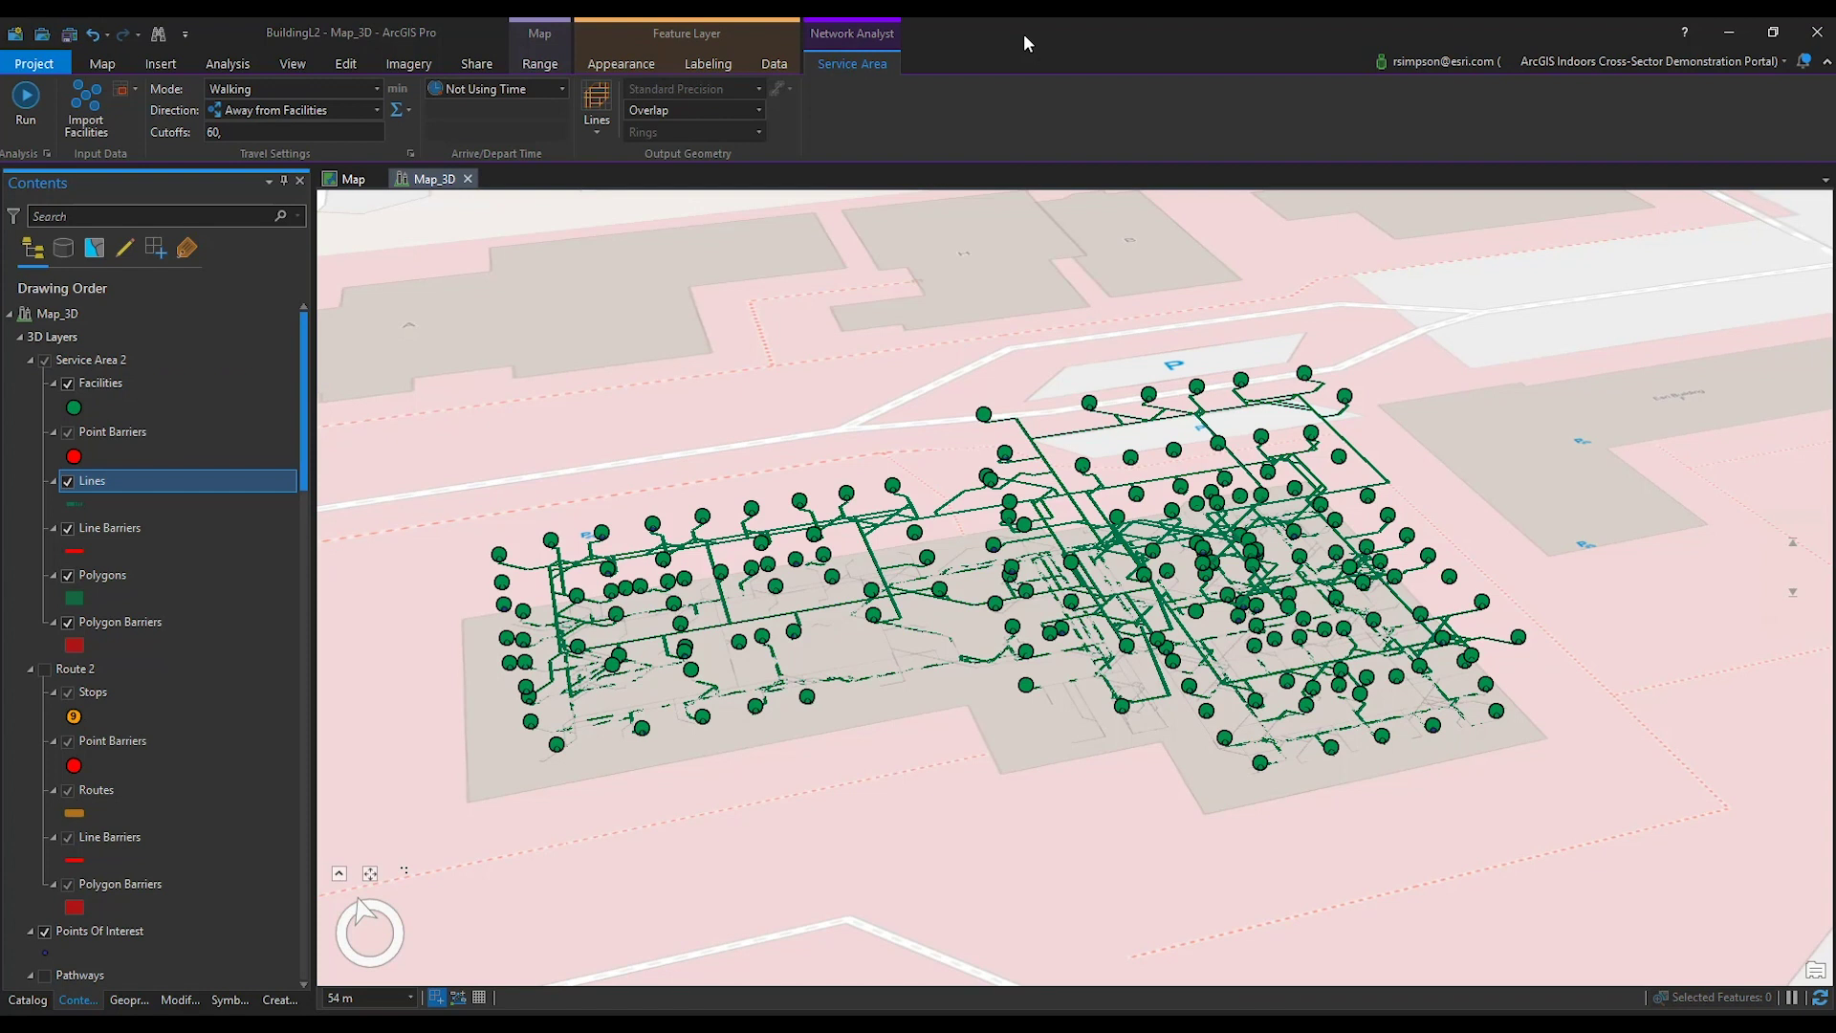
Create a new blank Map project named Building_L without saving BuildingL2 changes.
click(34, 63)
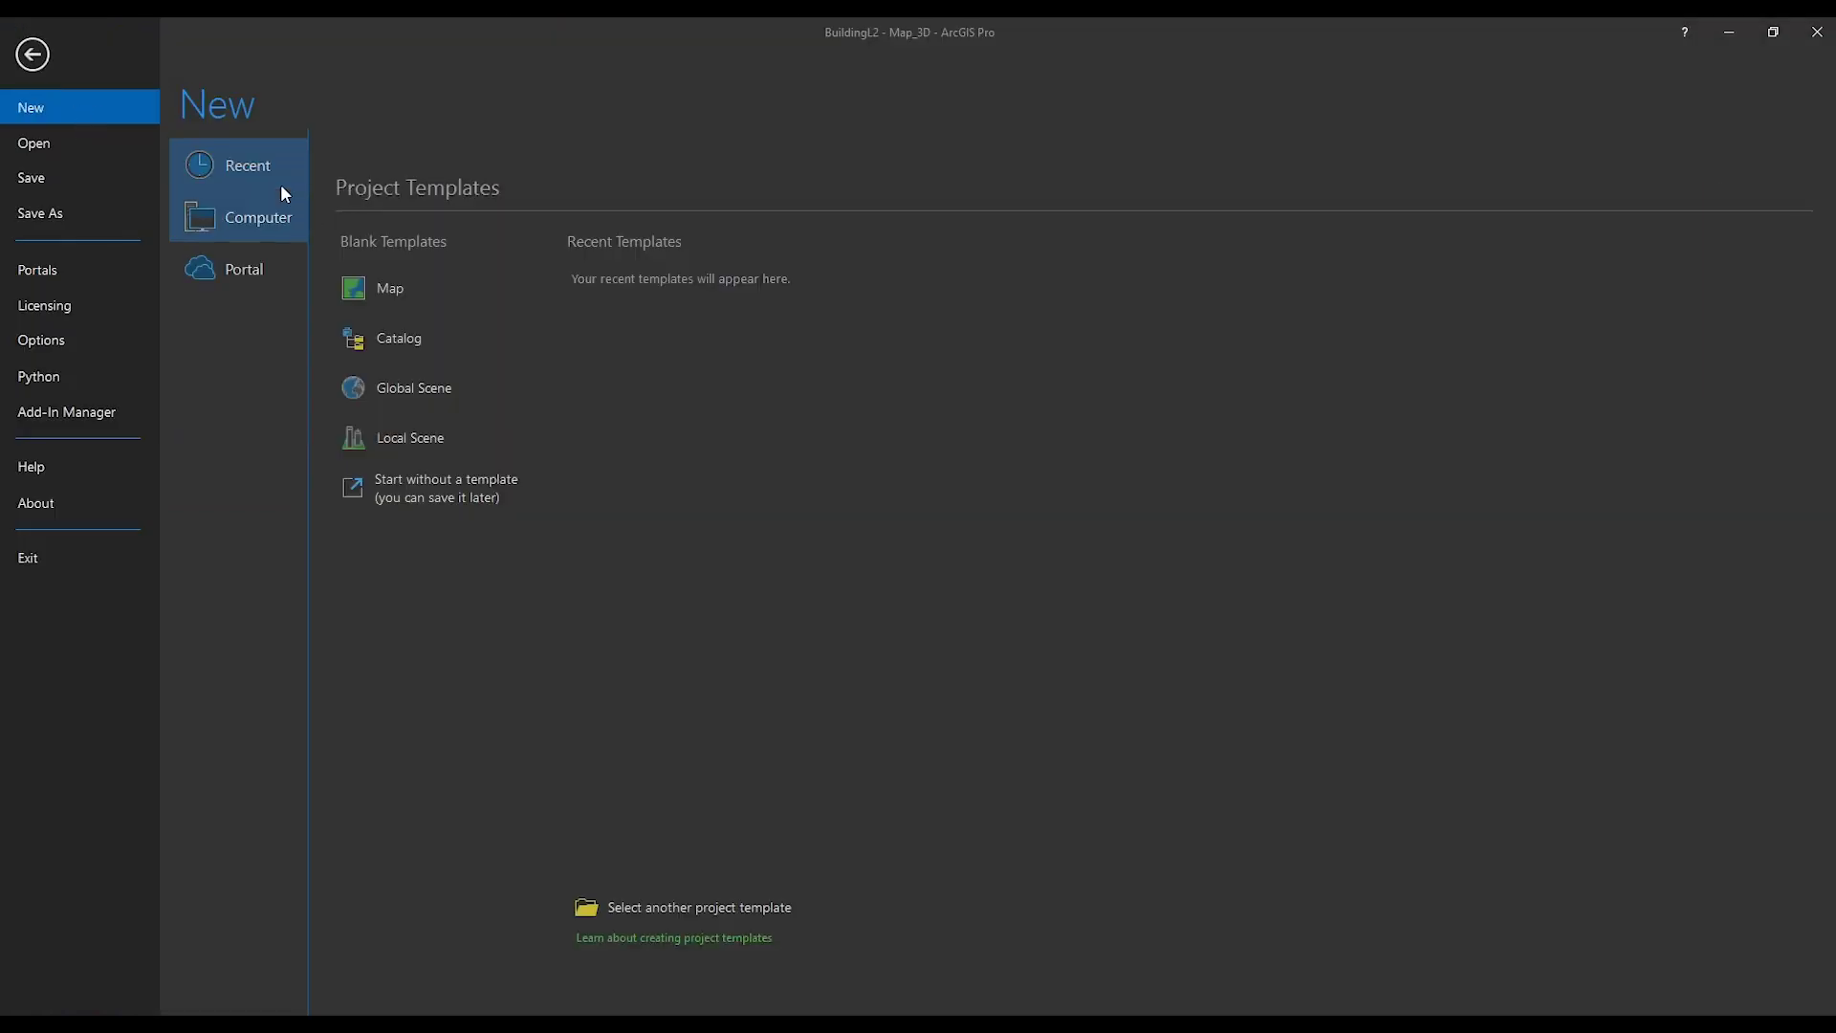
click(394, 287)
double_click(844, 481)
text(Building_L)
key(Return)
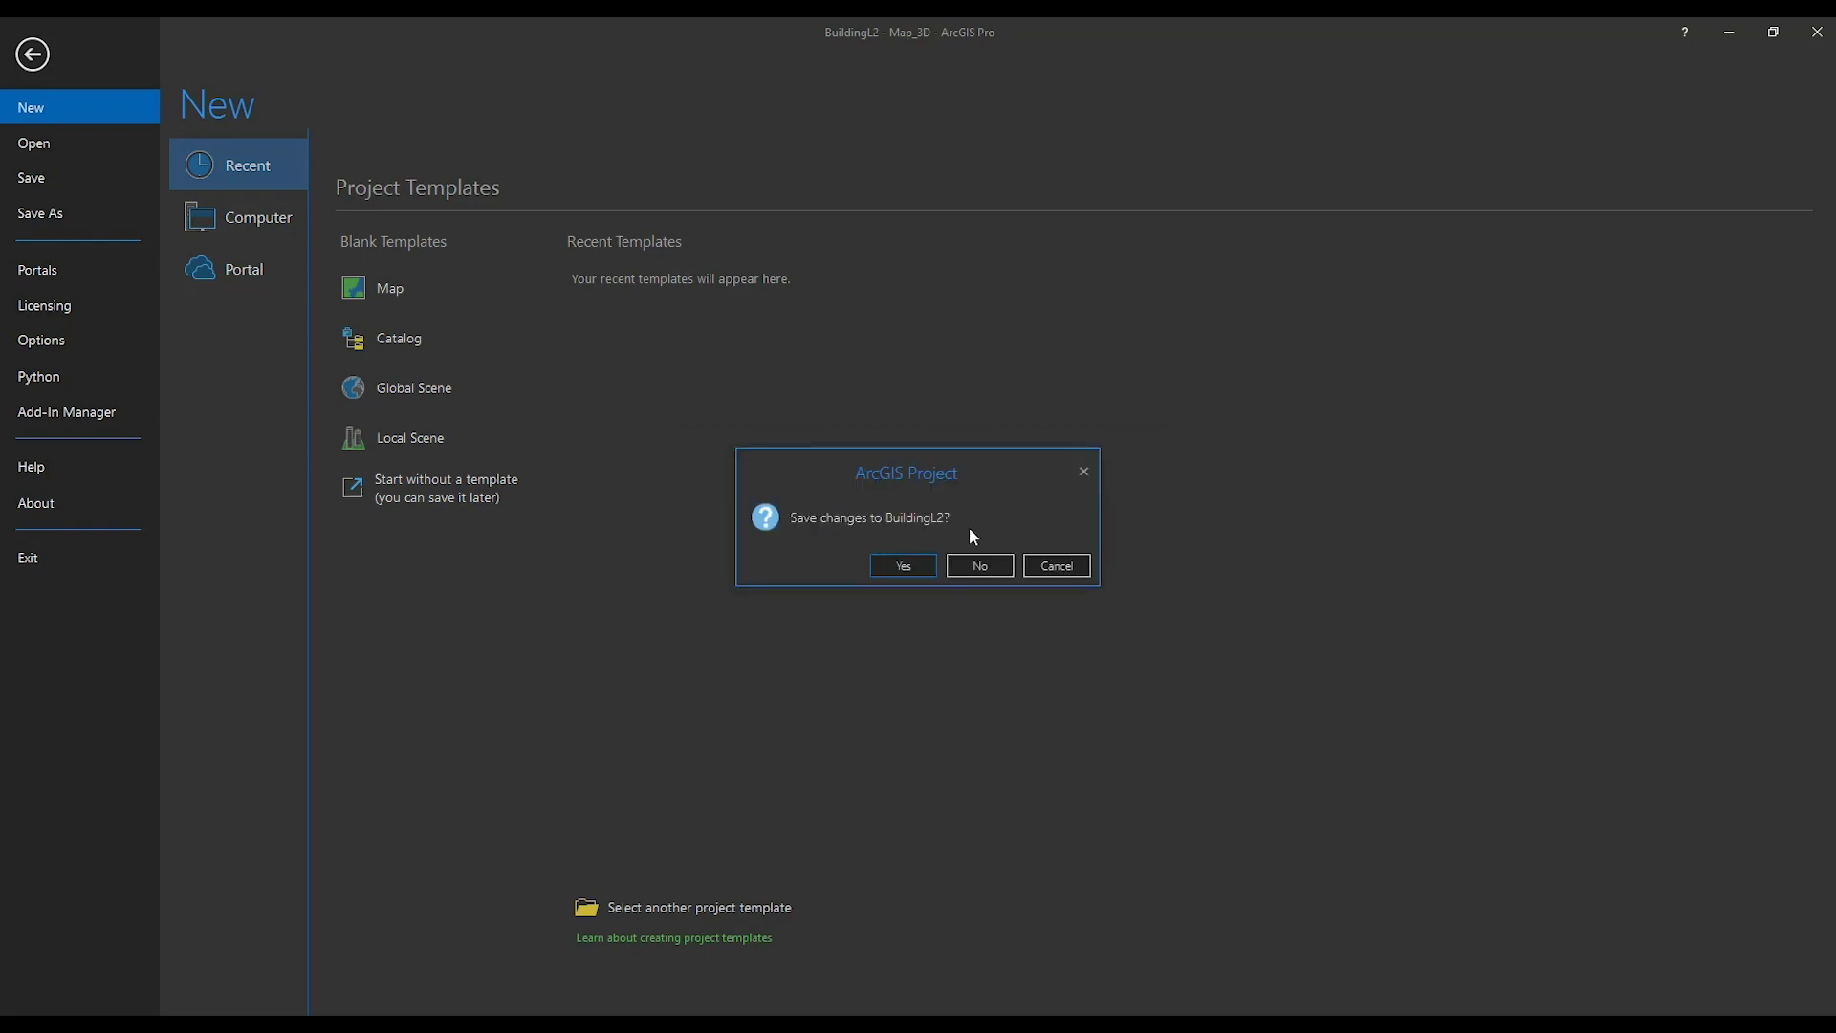
click(905, 566)
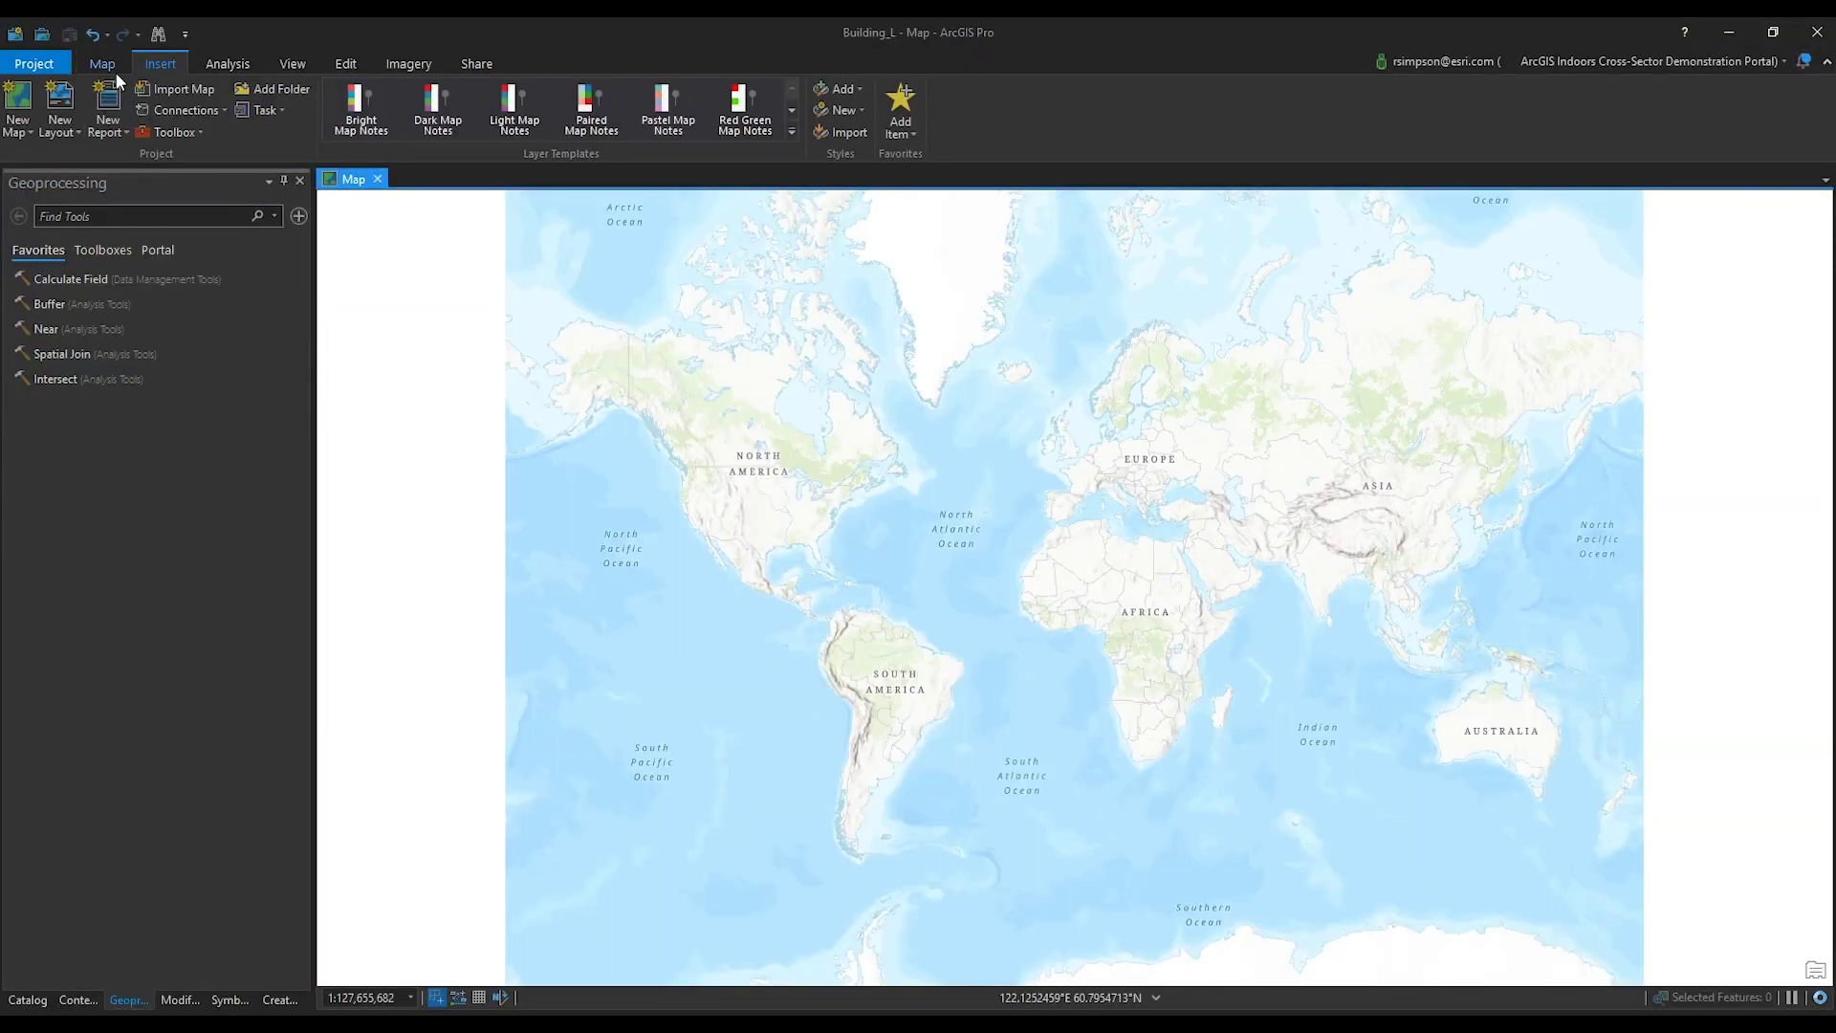
Browse Add Data to BuildingL2.gdb in Documents\ArcGIS\Projects\BuildingL2.0.
click(103, 64)
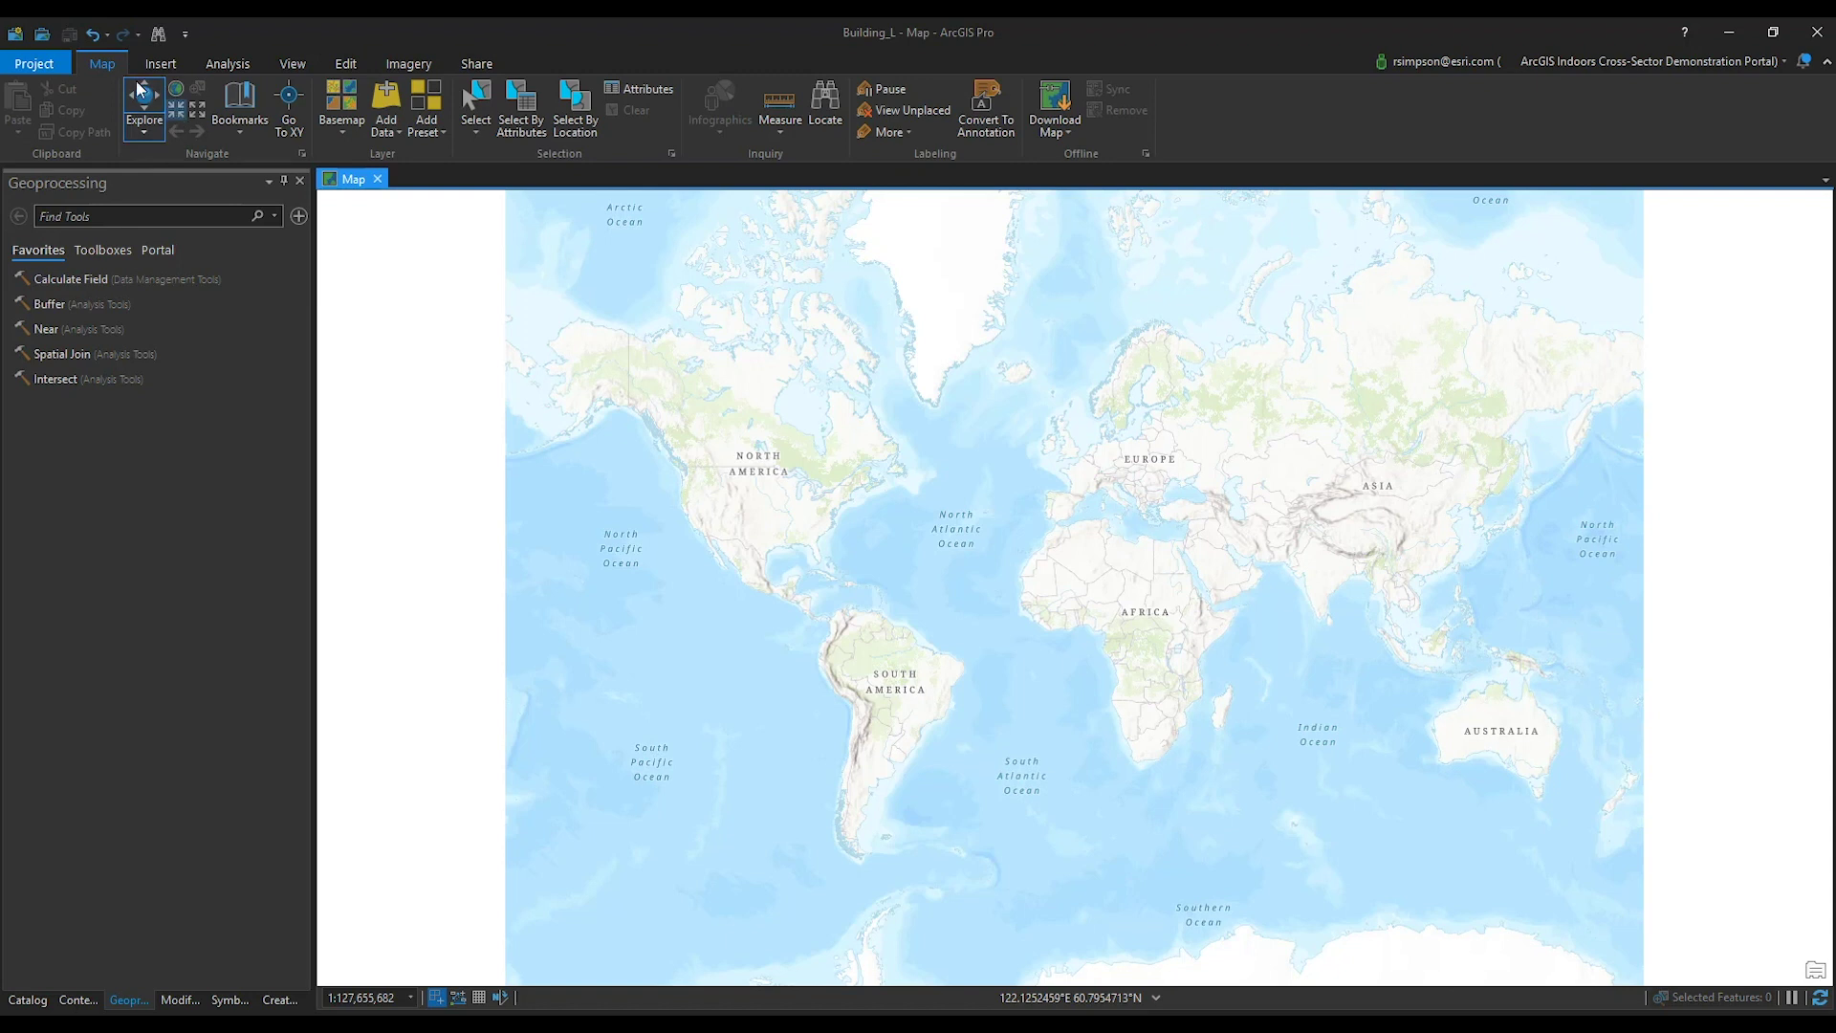
click(387, 105)
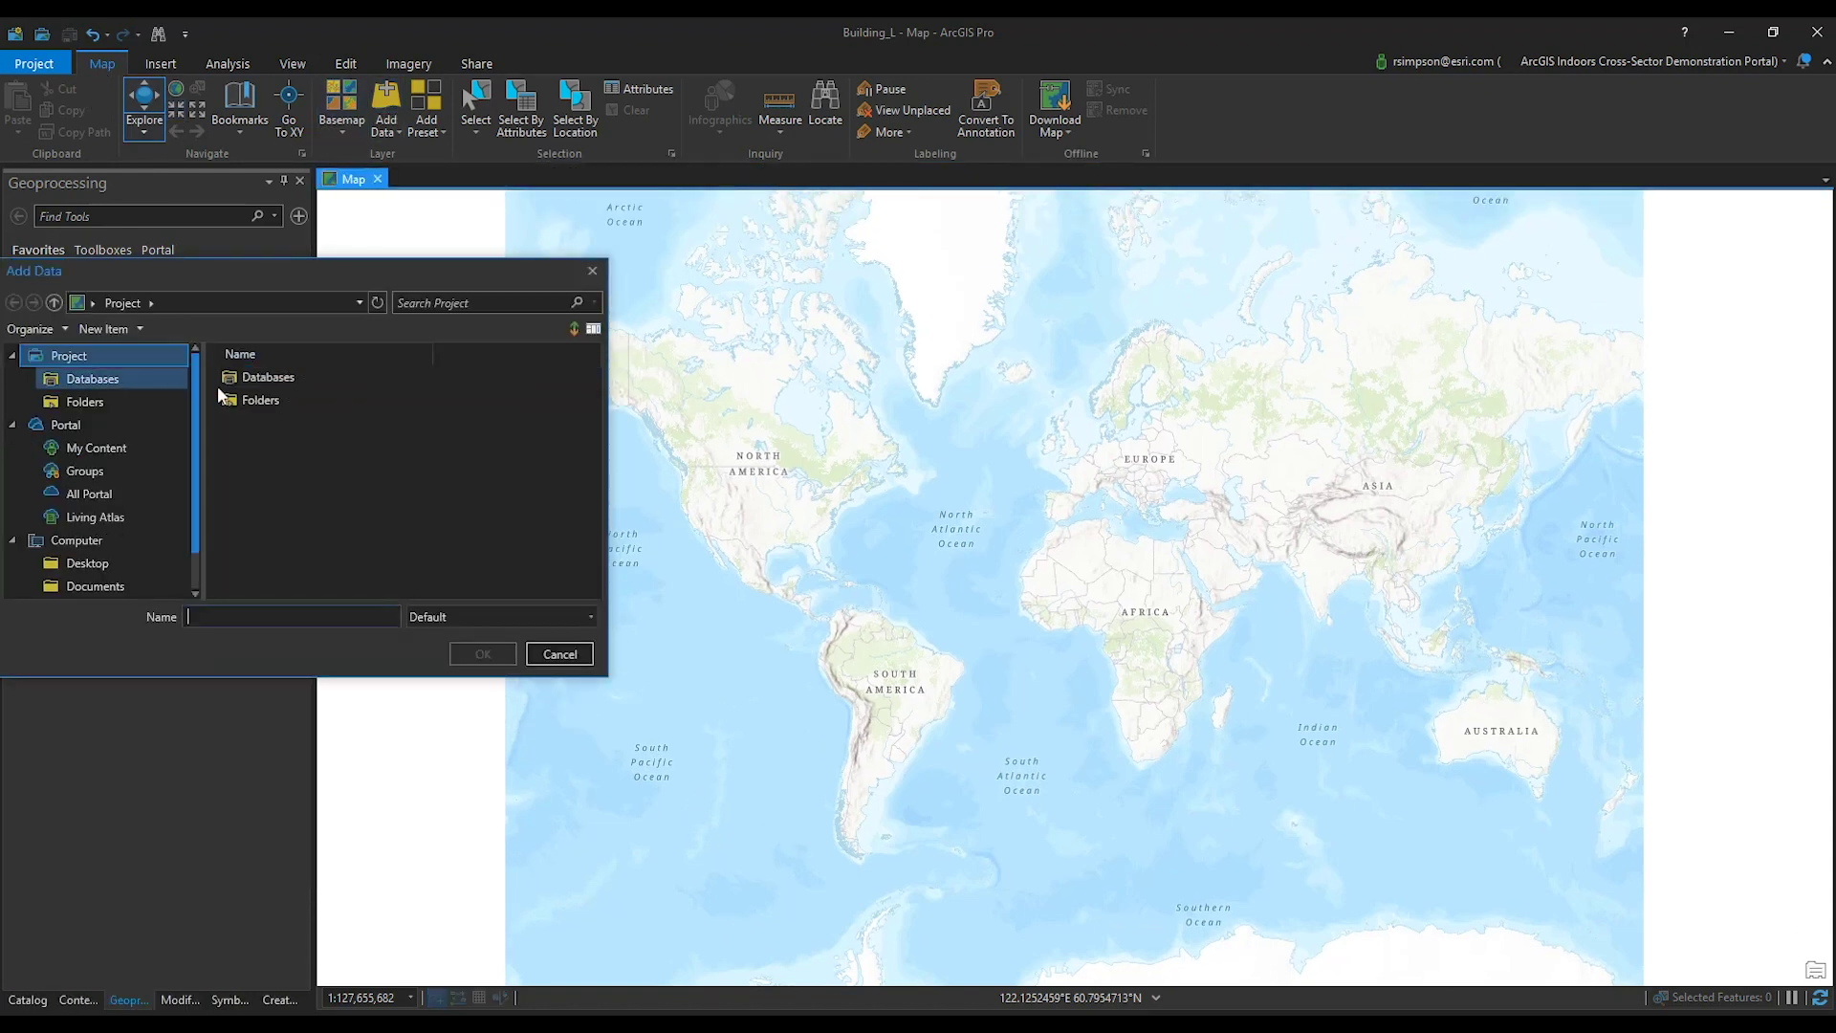
double_click(264, 399)
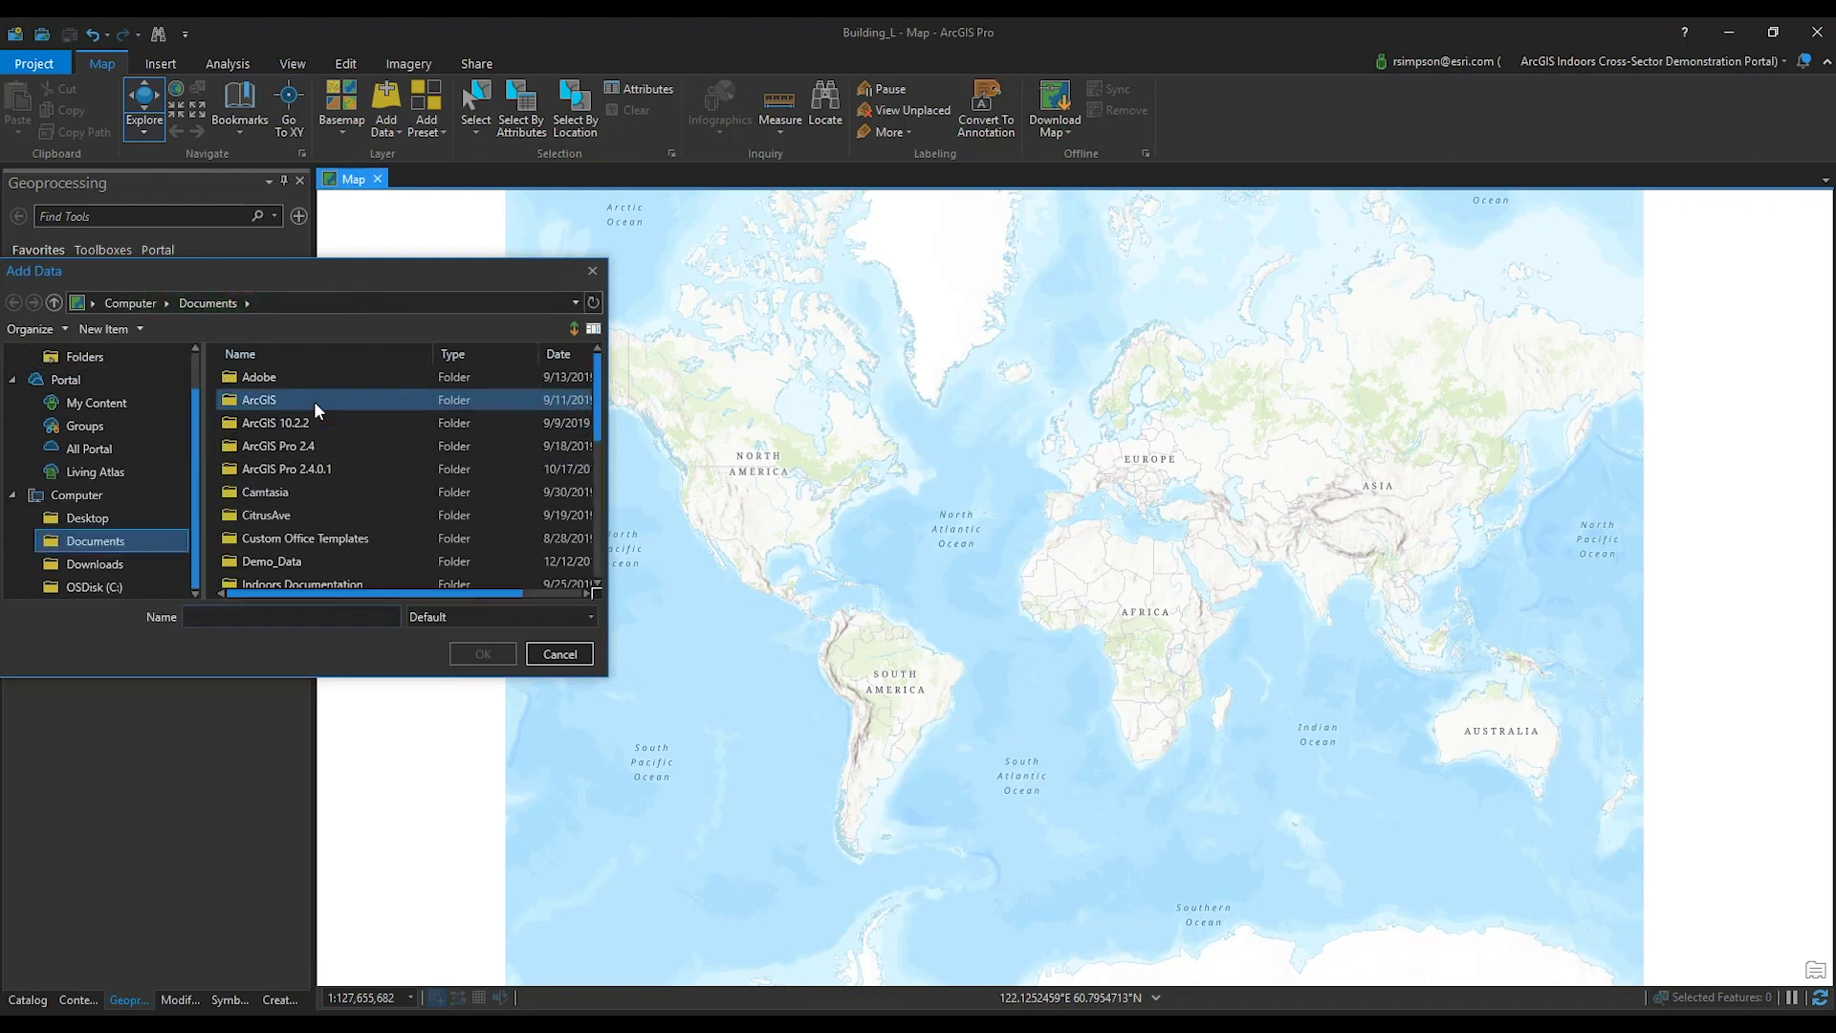
double_click(314, 400)
double_click(303, 402)
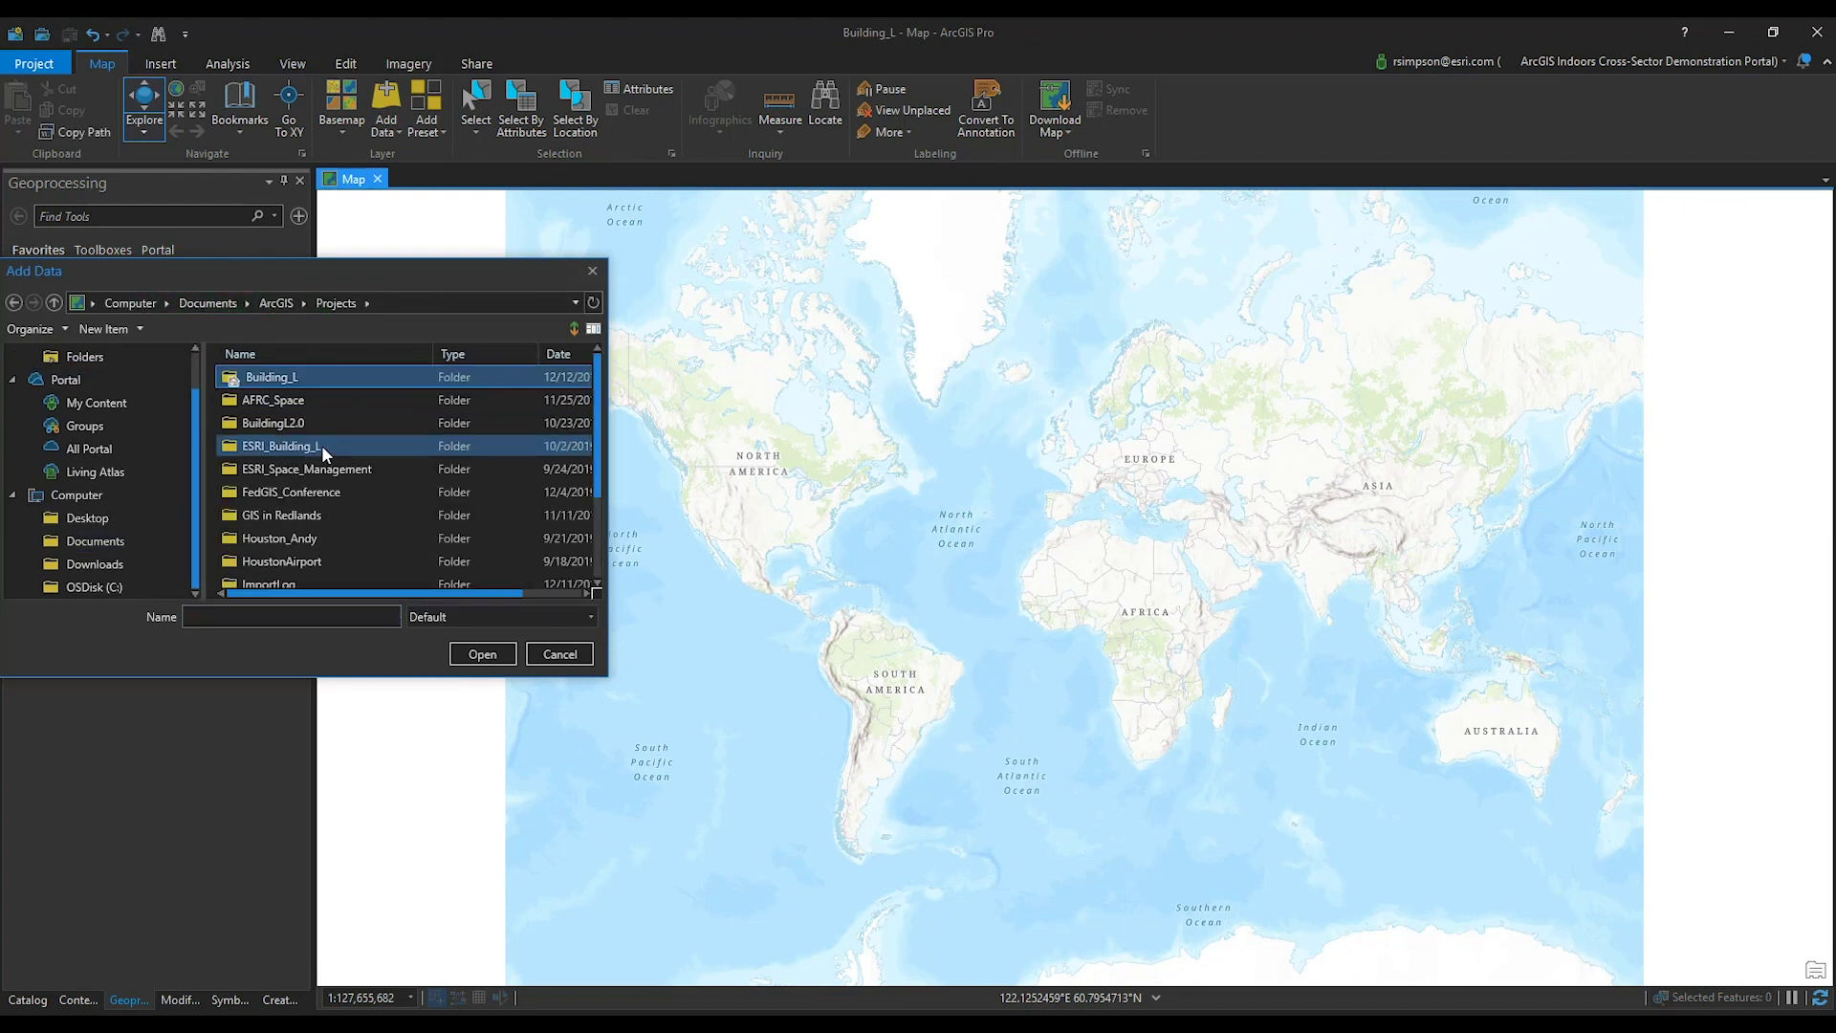
double_click(313, 420)
click(335, 468)
double_click(335, 469)
Add the Network_ND network dataset from the Network feature dataset to the map.
double_click(306, 382)
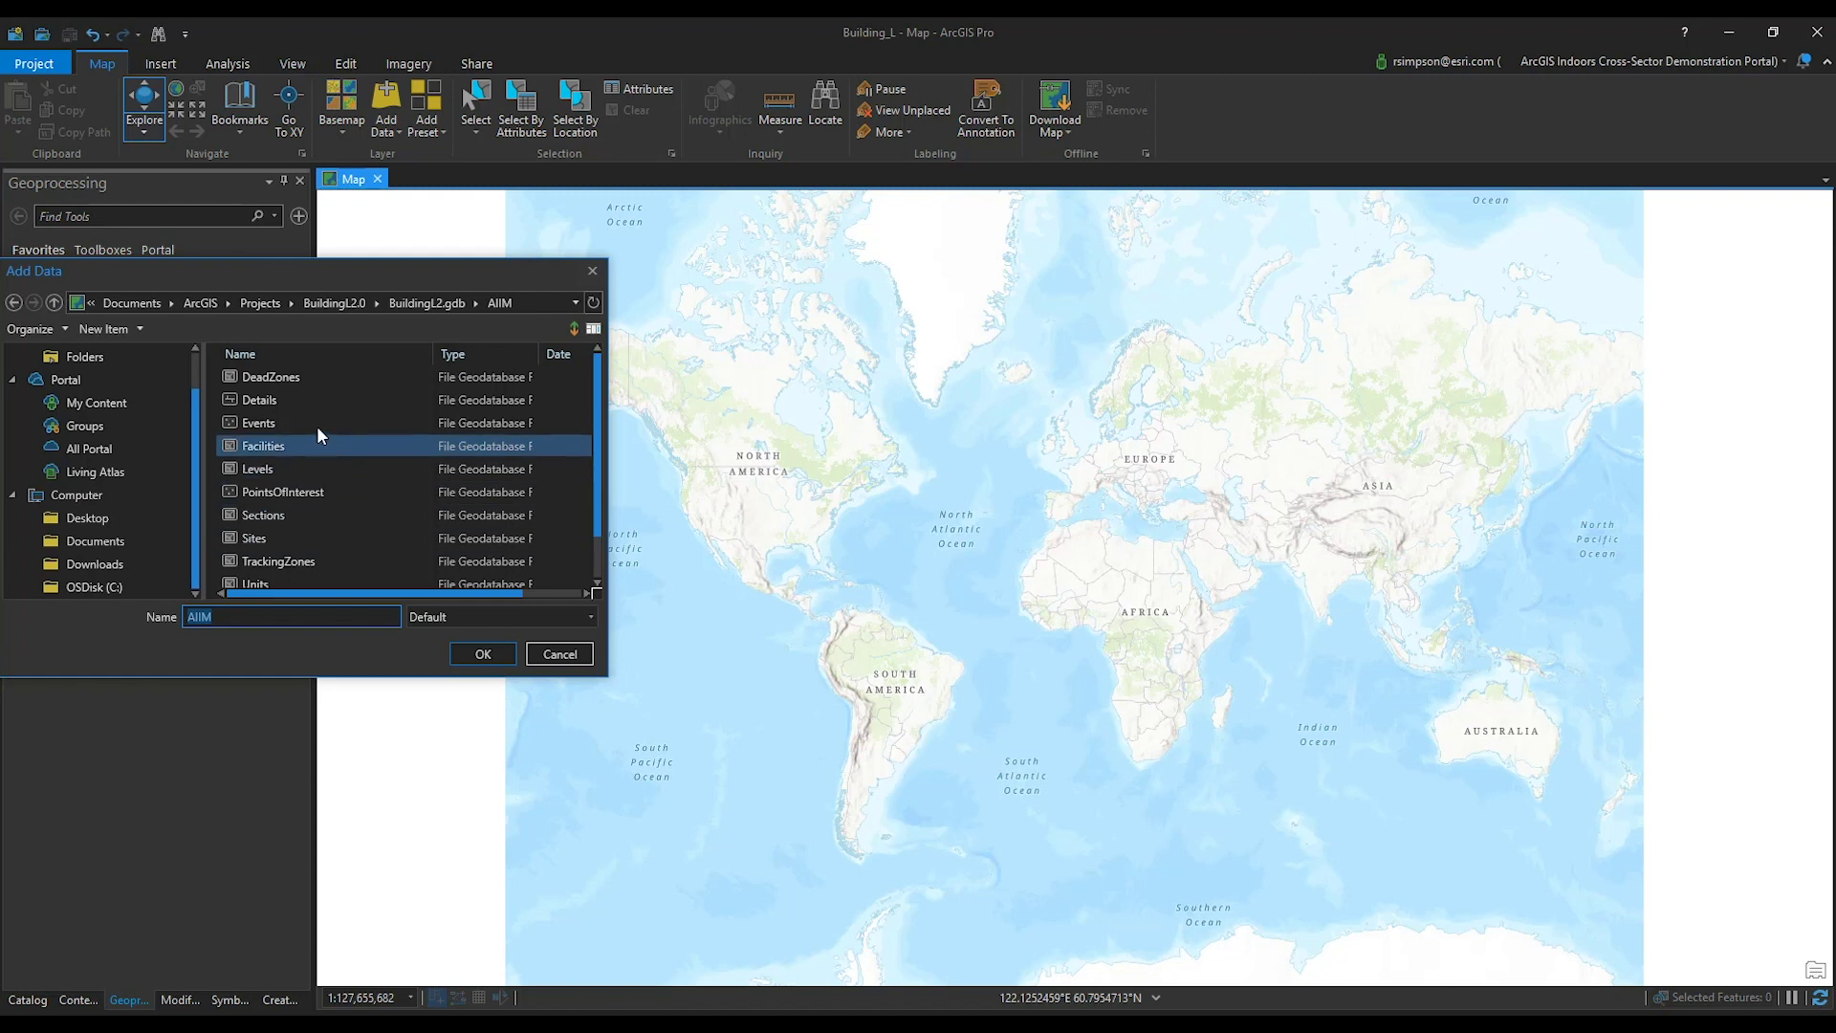
click(56, 301)
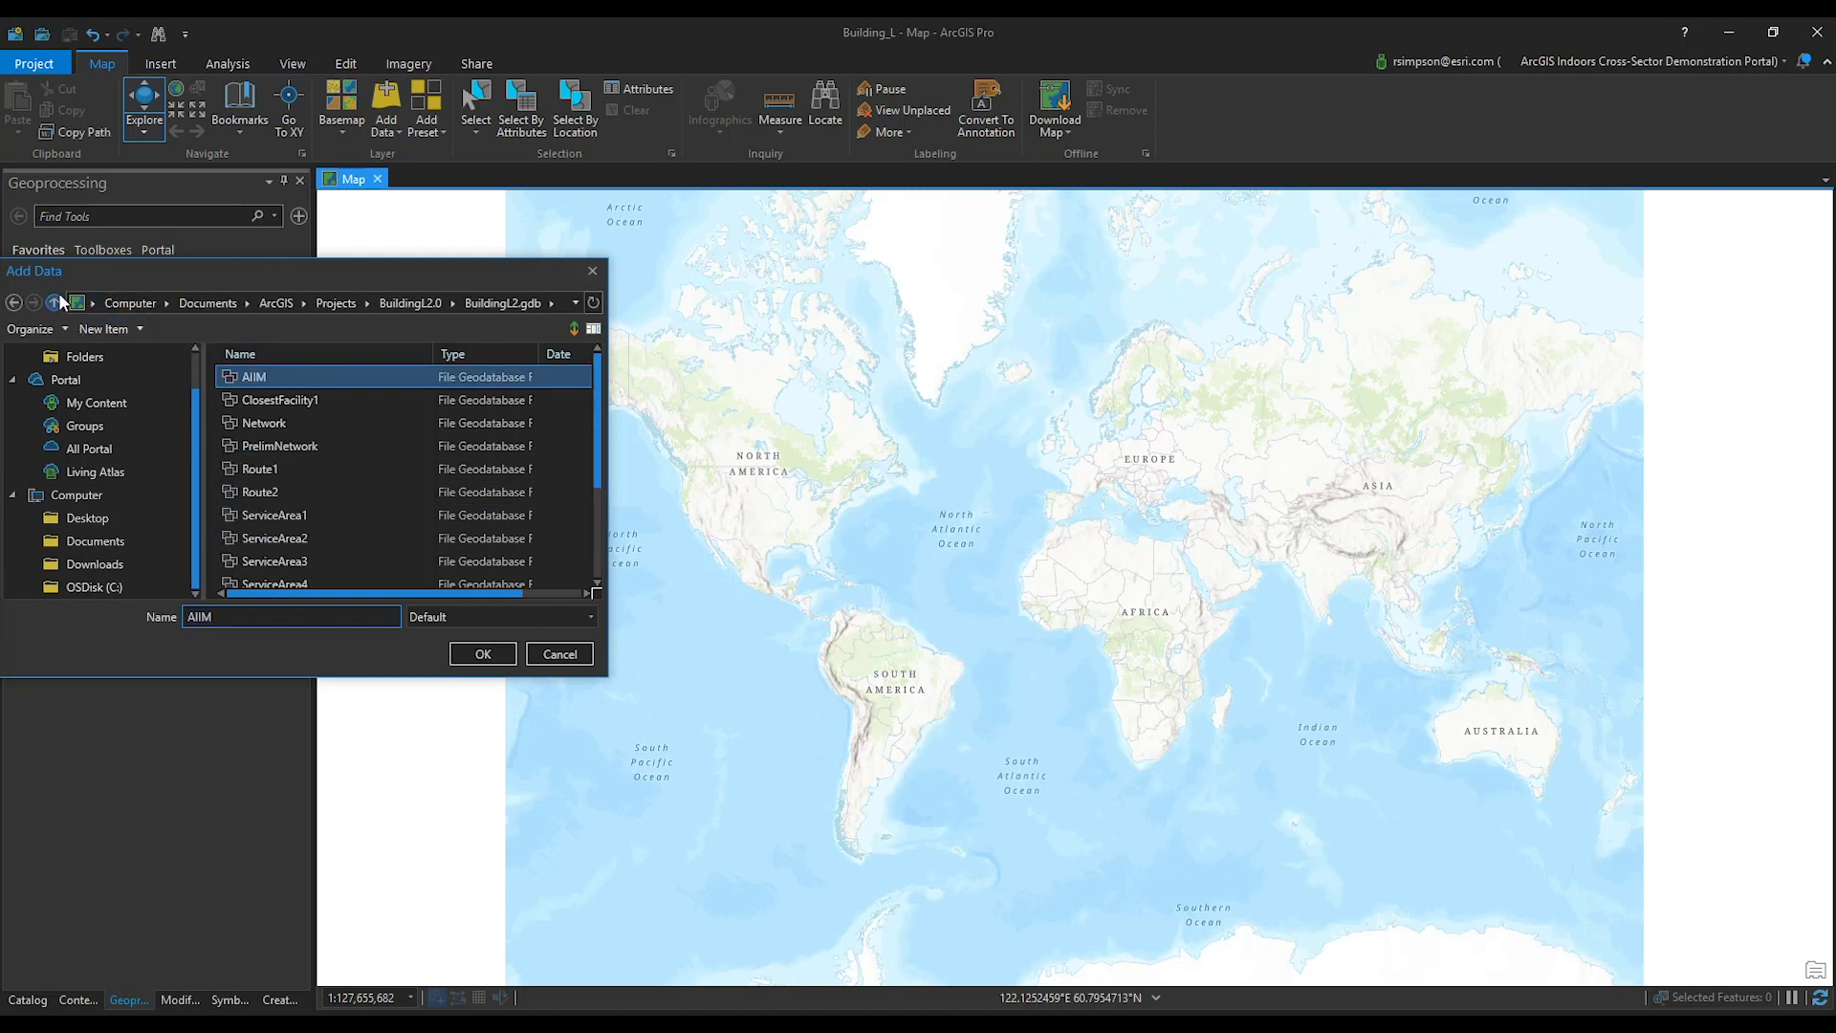
scroll(395, 413, down, 2)
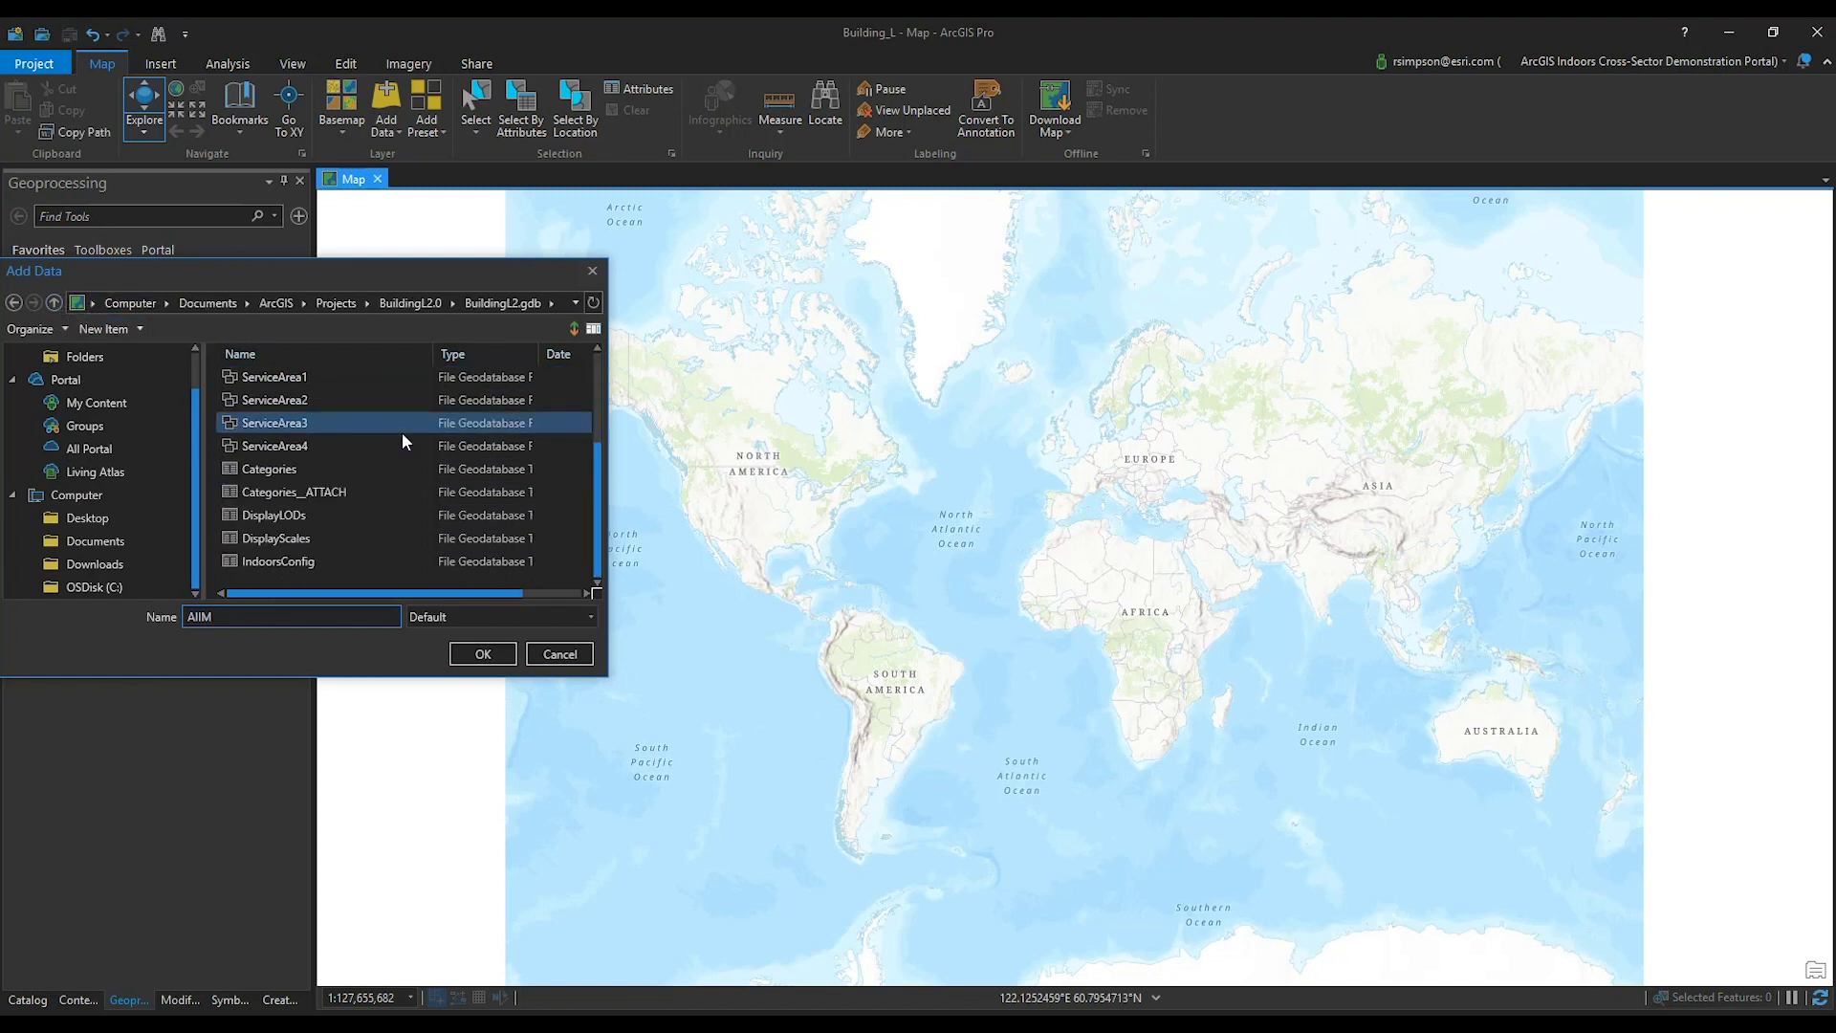
scroll(354, 459, up, 2)
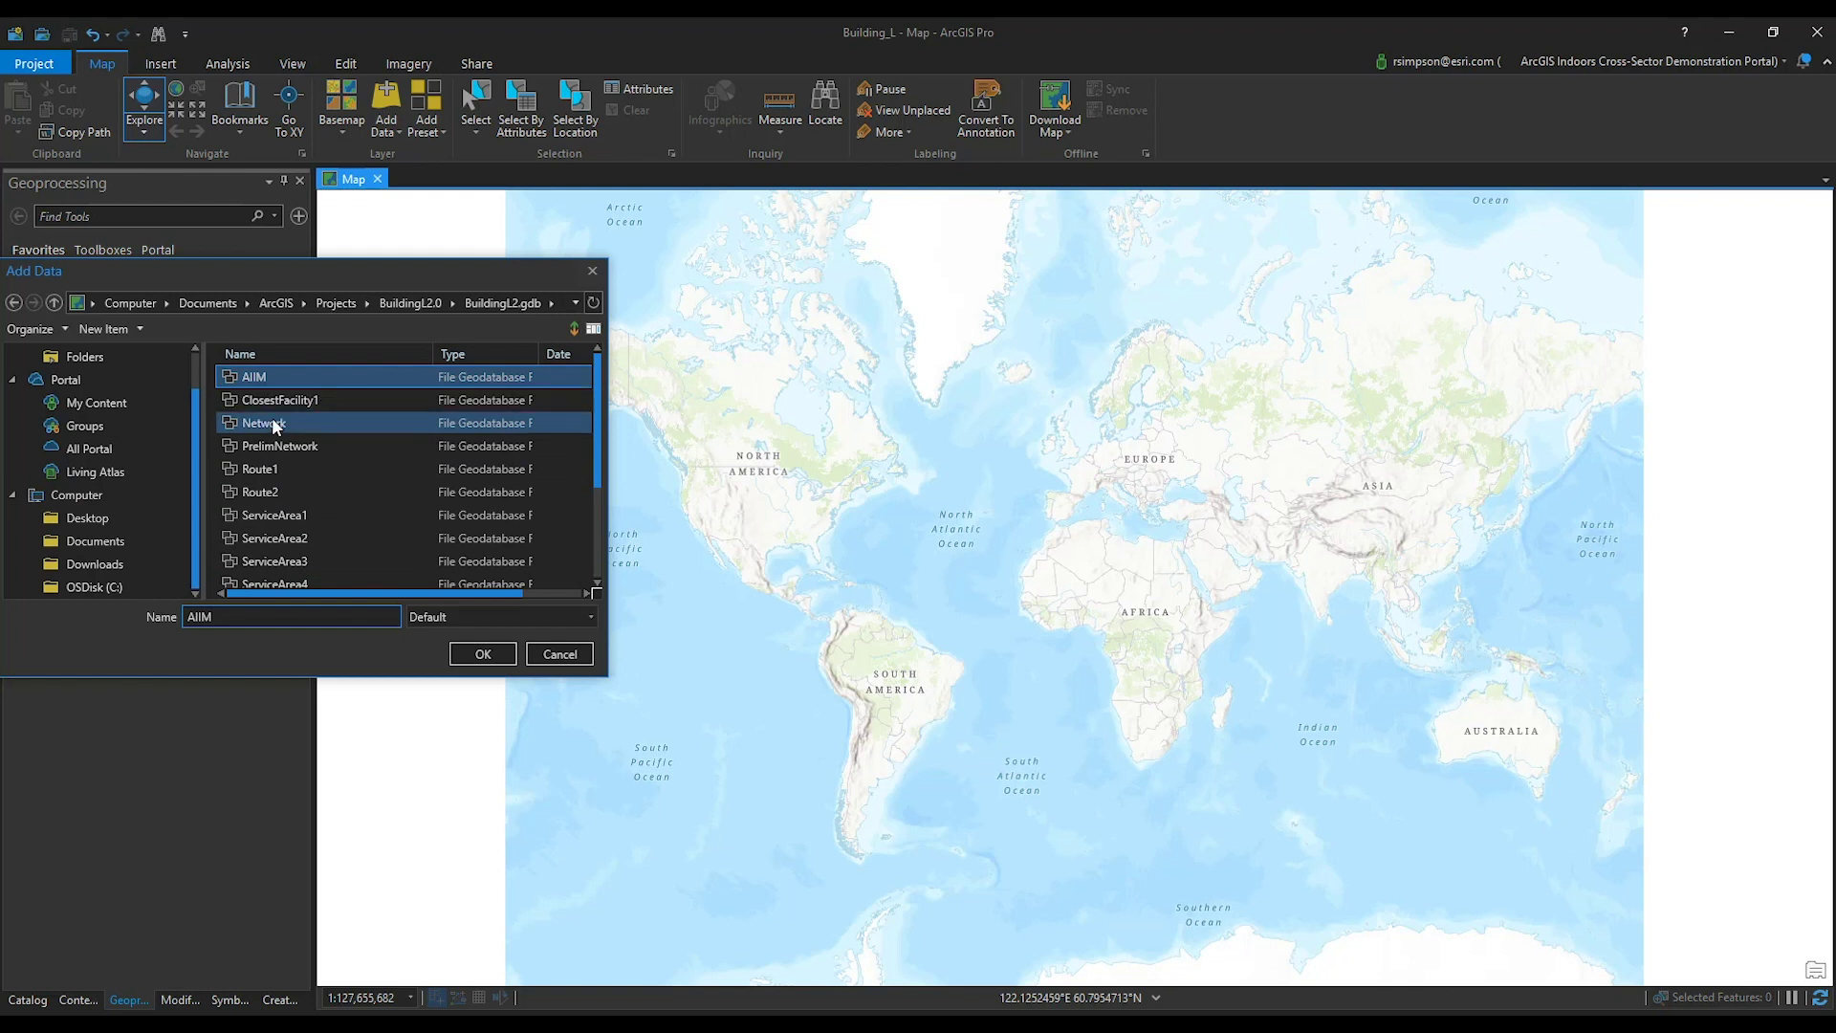
double_click(312, 421)
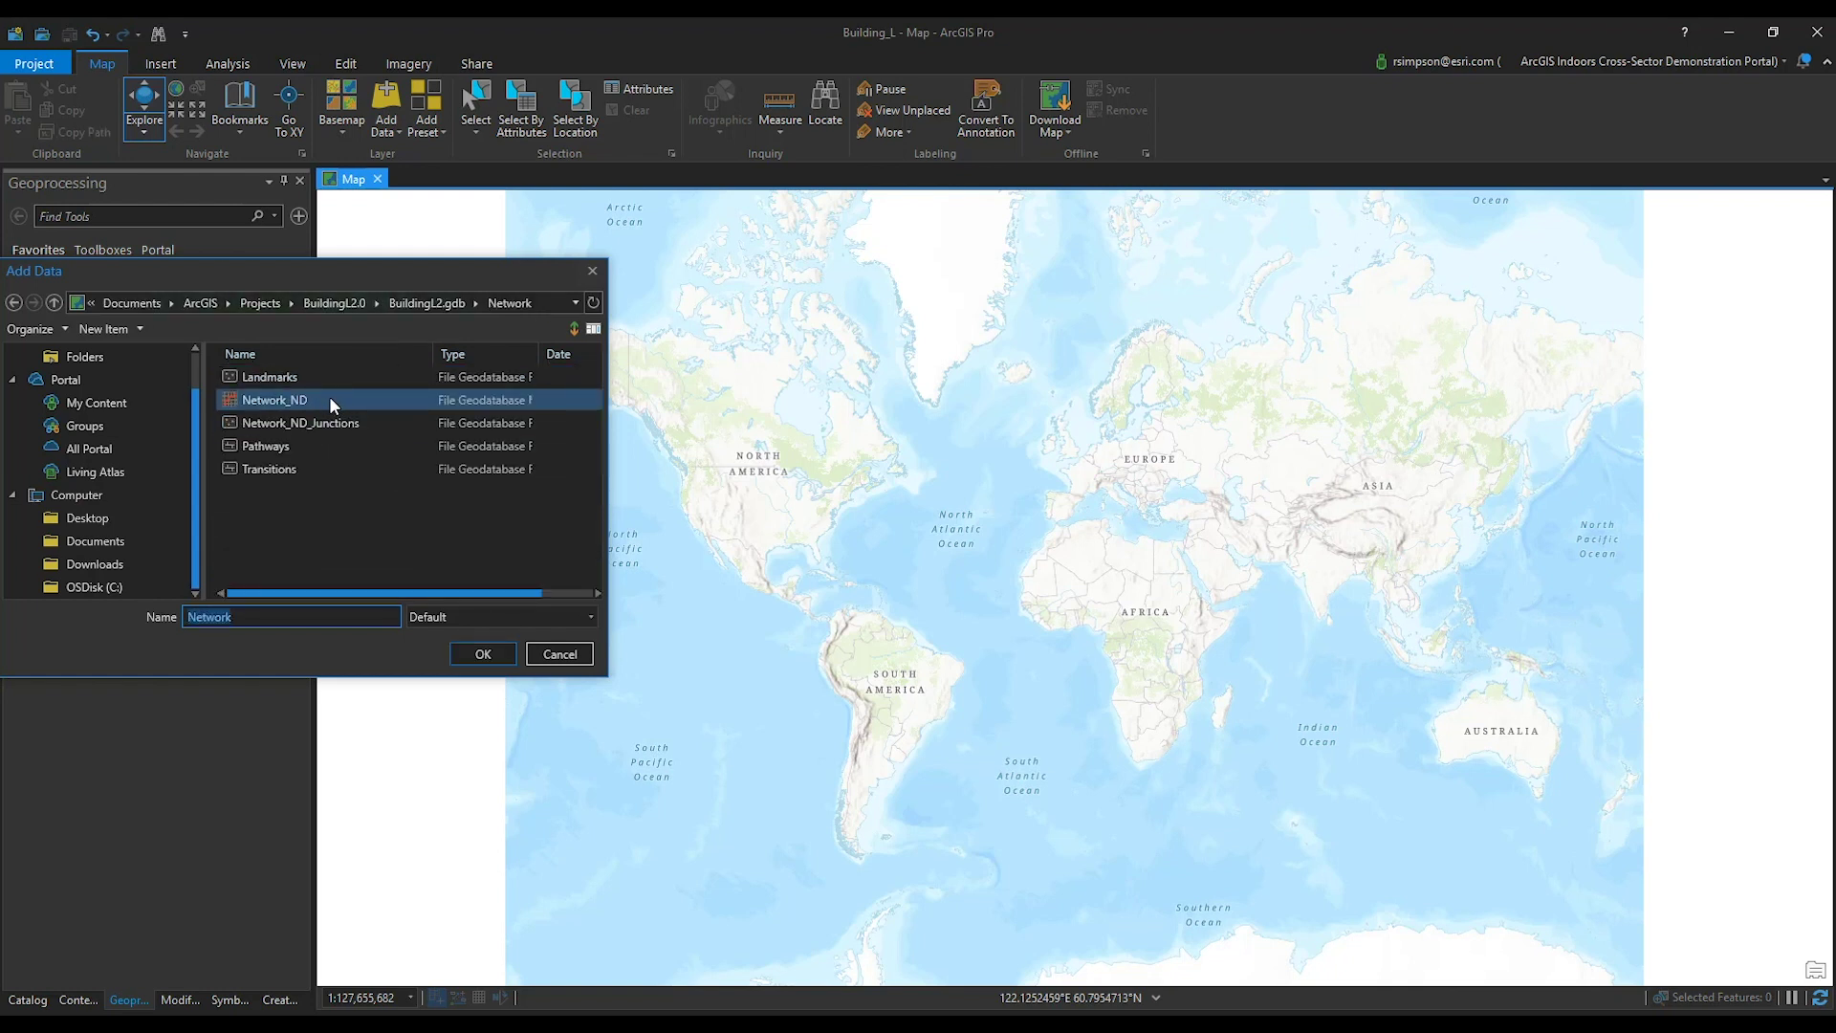
click(329, 398)
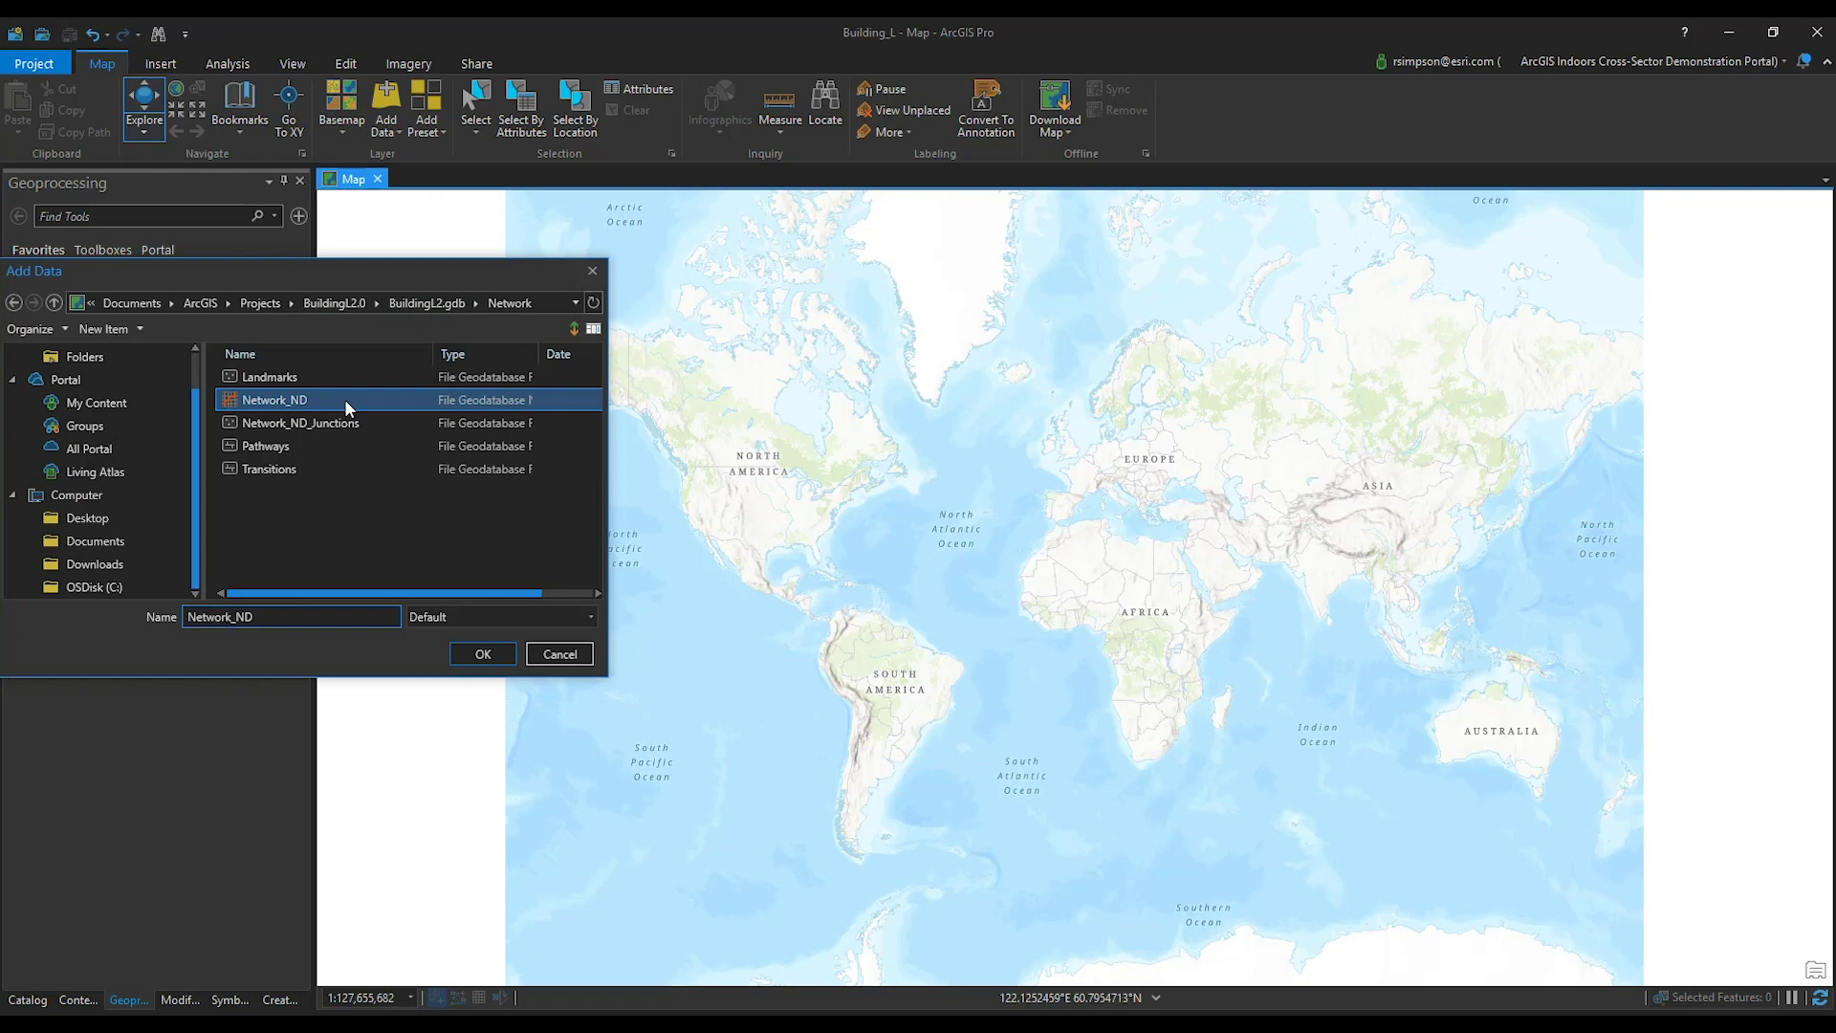
click(492, 656)
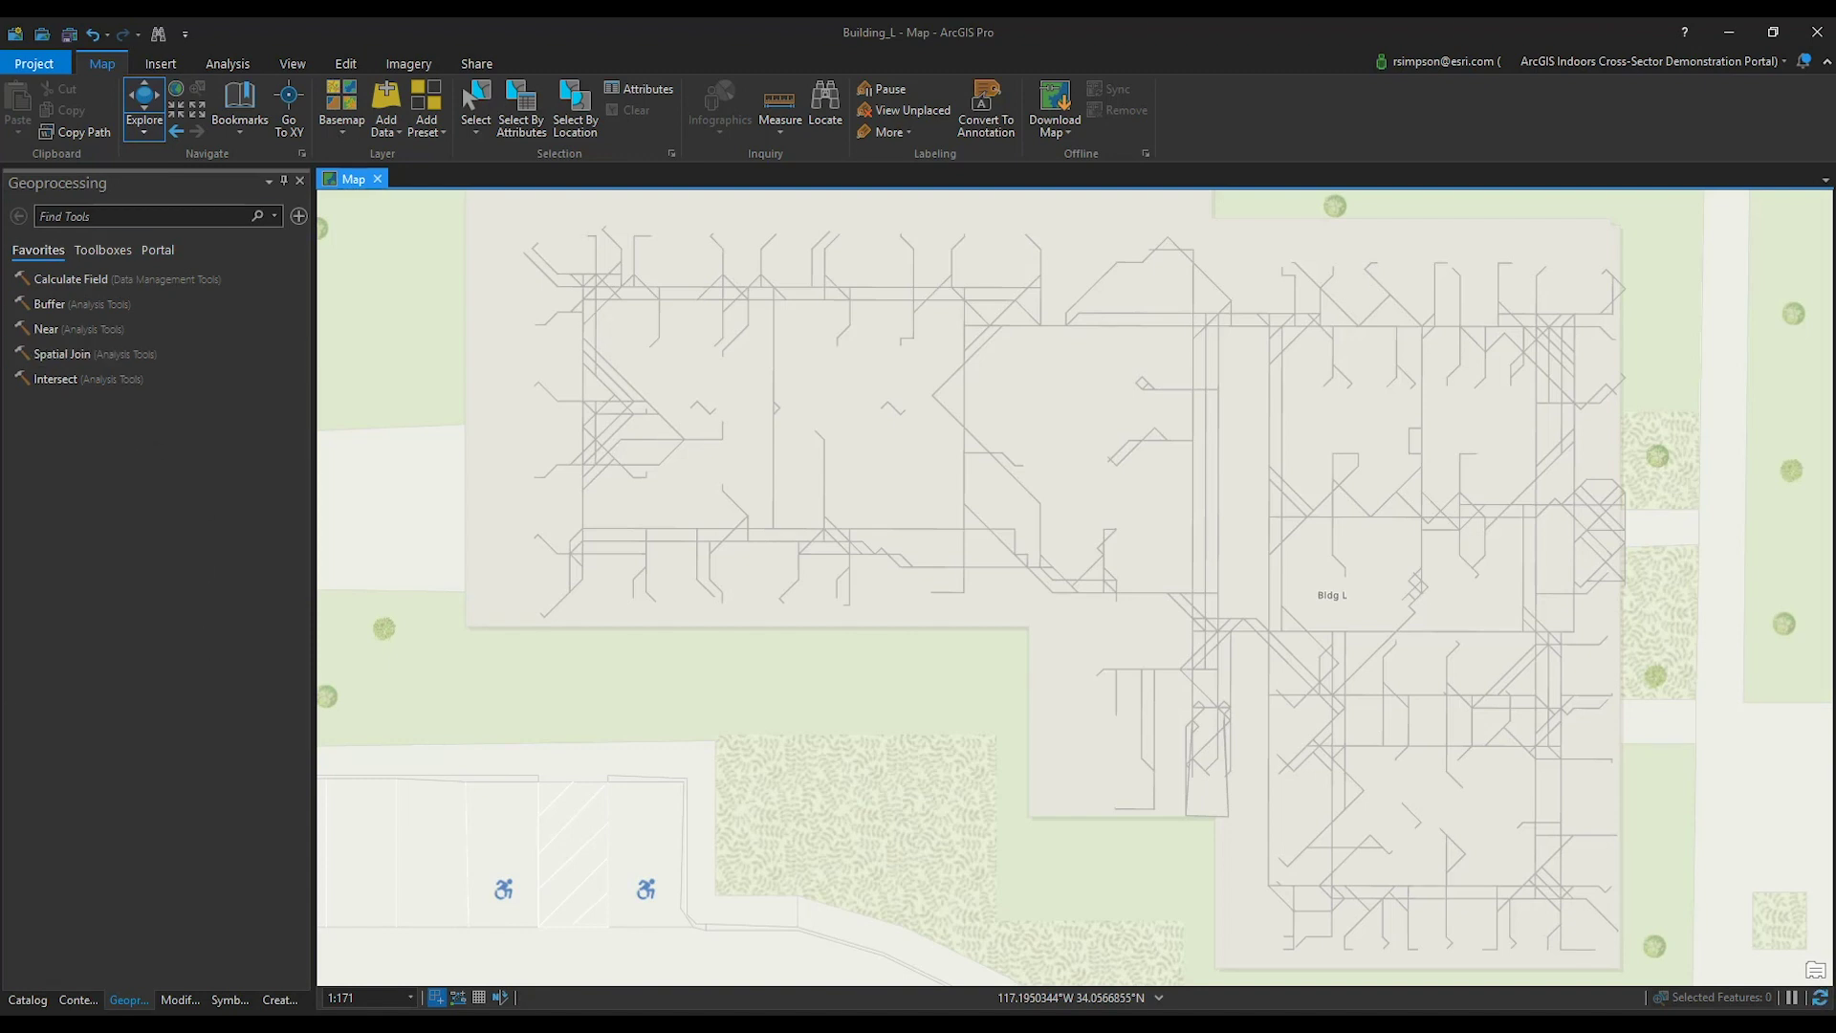
Remove the World Topographic Map and World Hillshade basemap layers, leaving Network_ND selected.
click(43, 1000)
click(78, 1000)
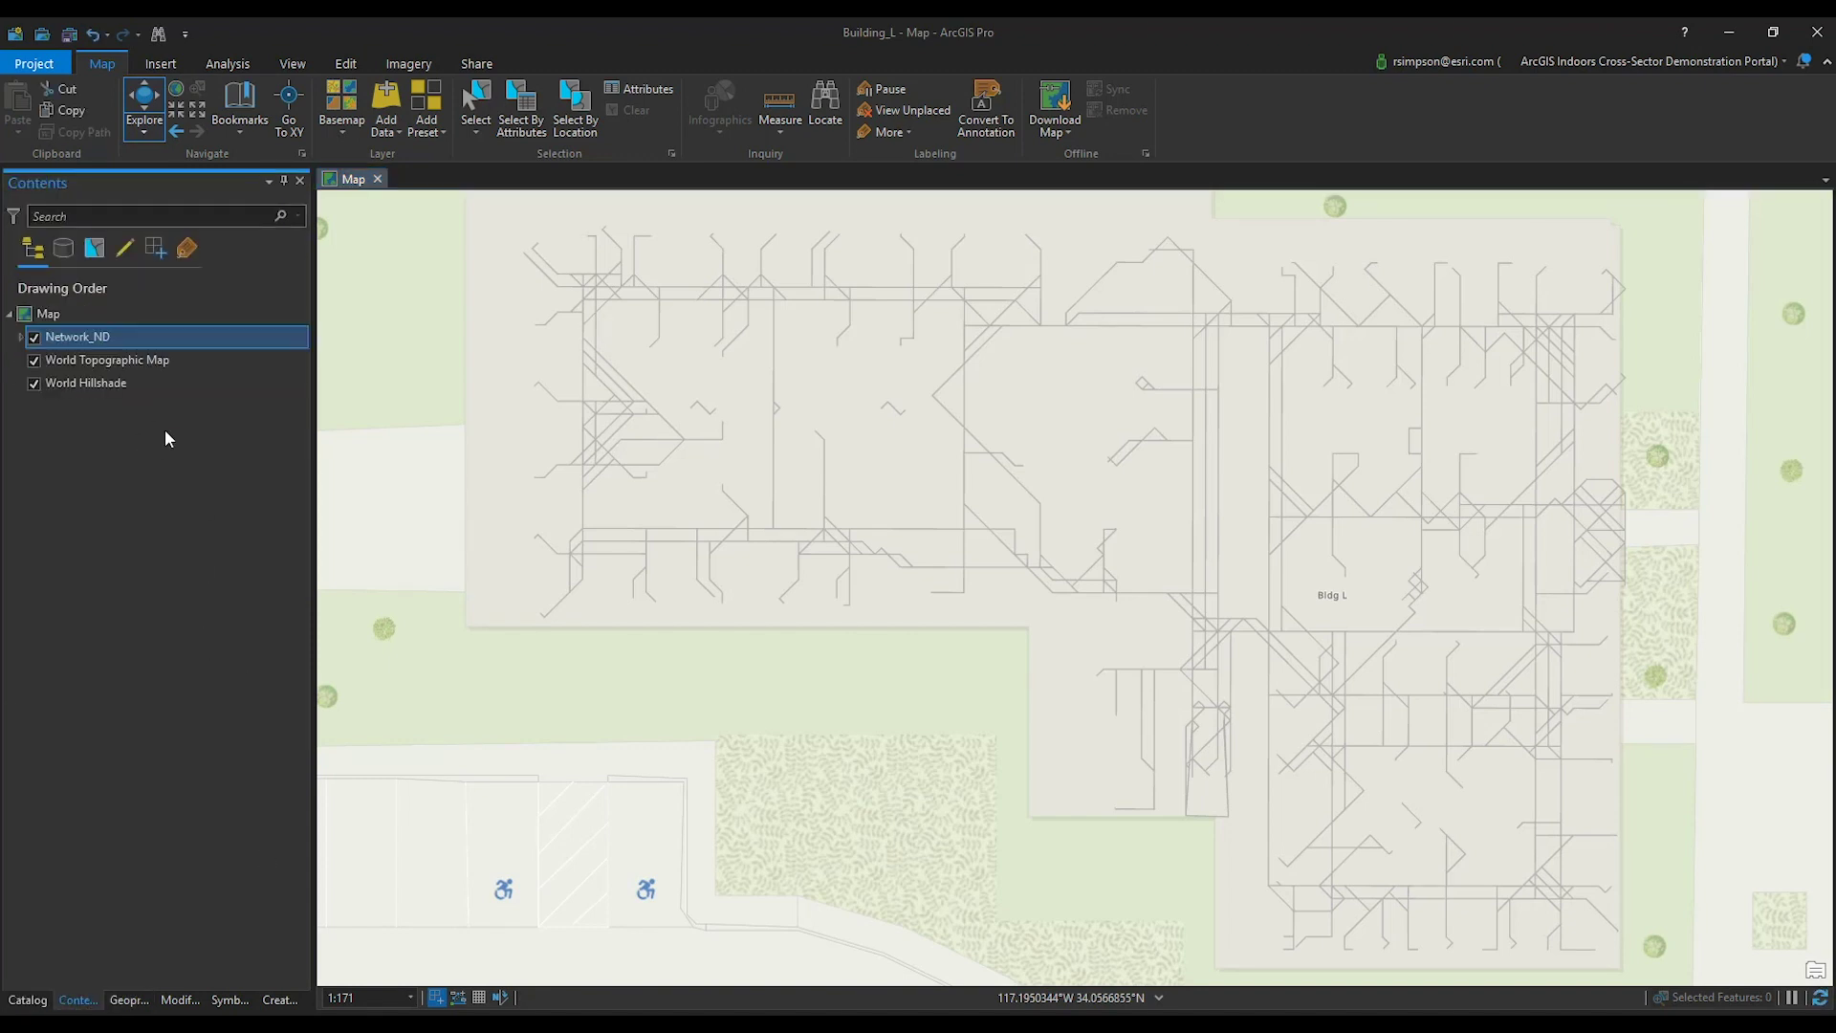
click(135, 364)
ctrl+click(134, 382)
right_click(136, 382)
click(185, 419)
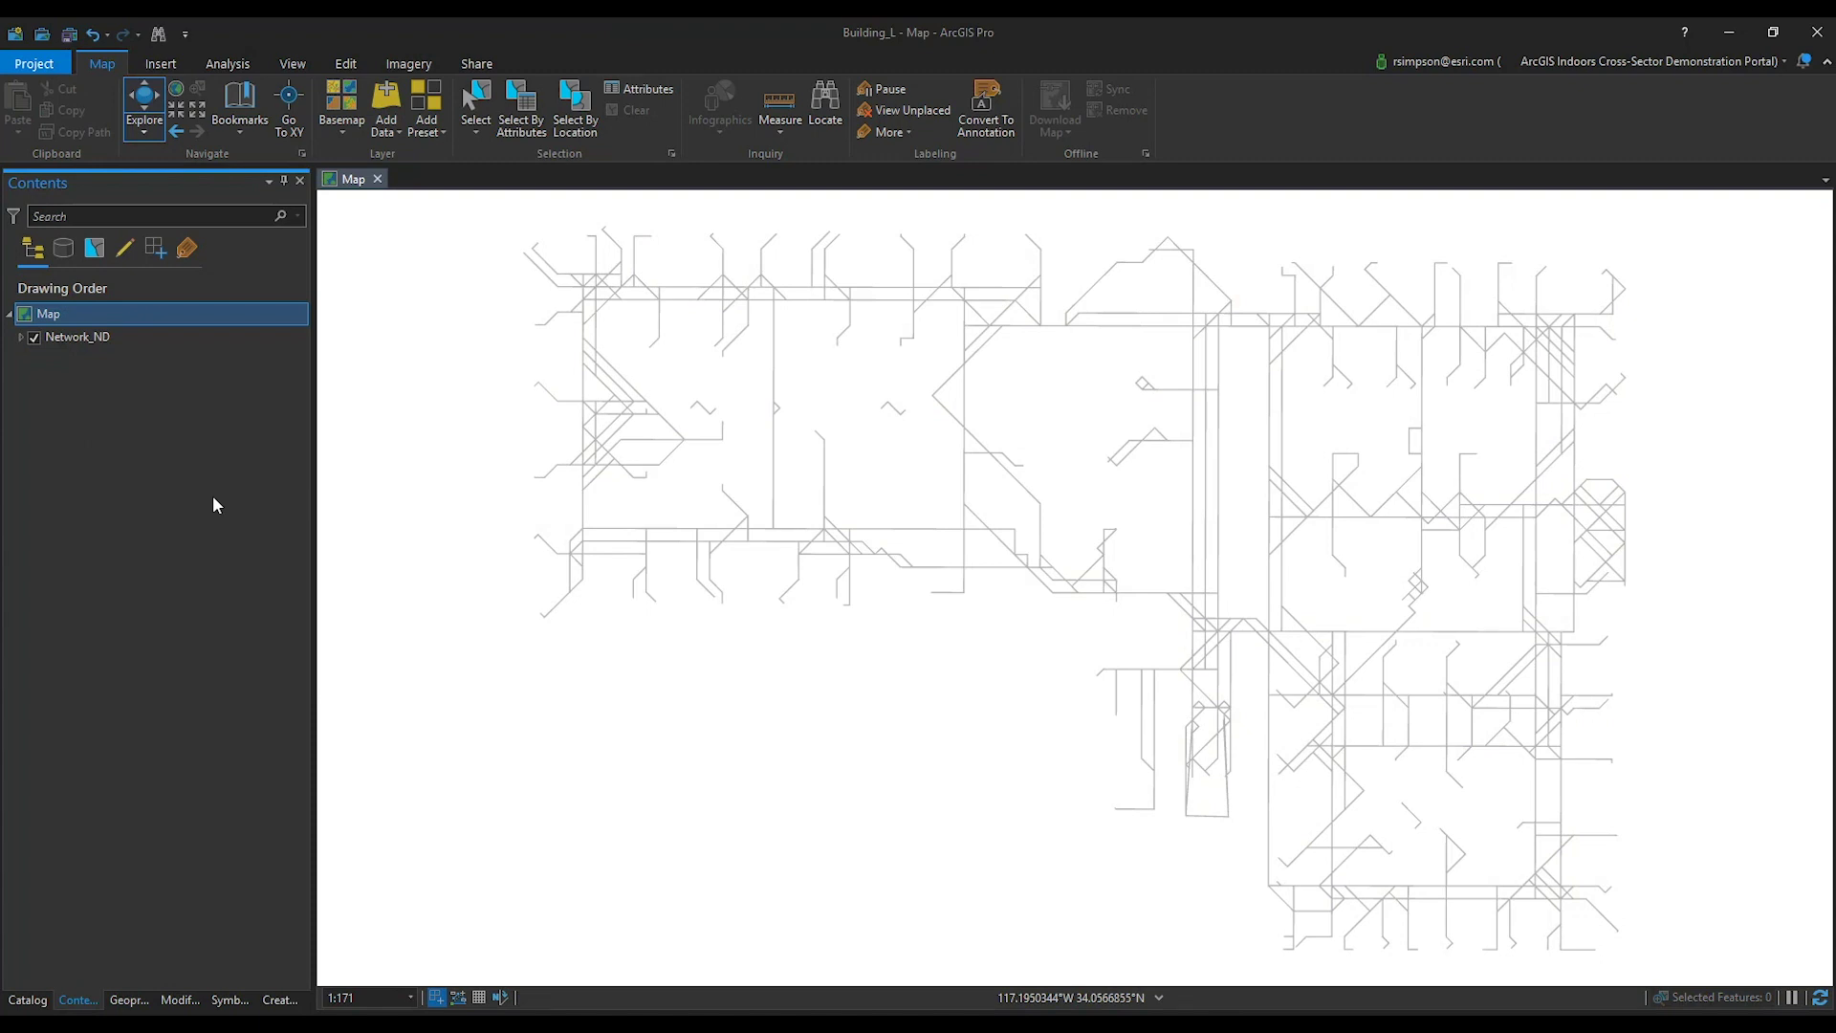
click(142, 341)
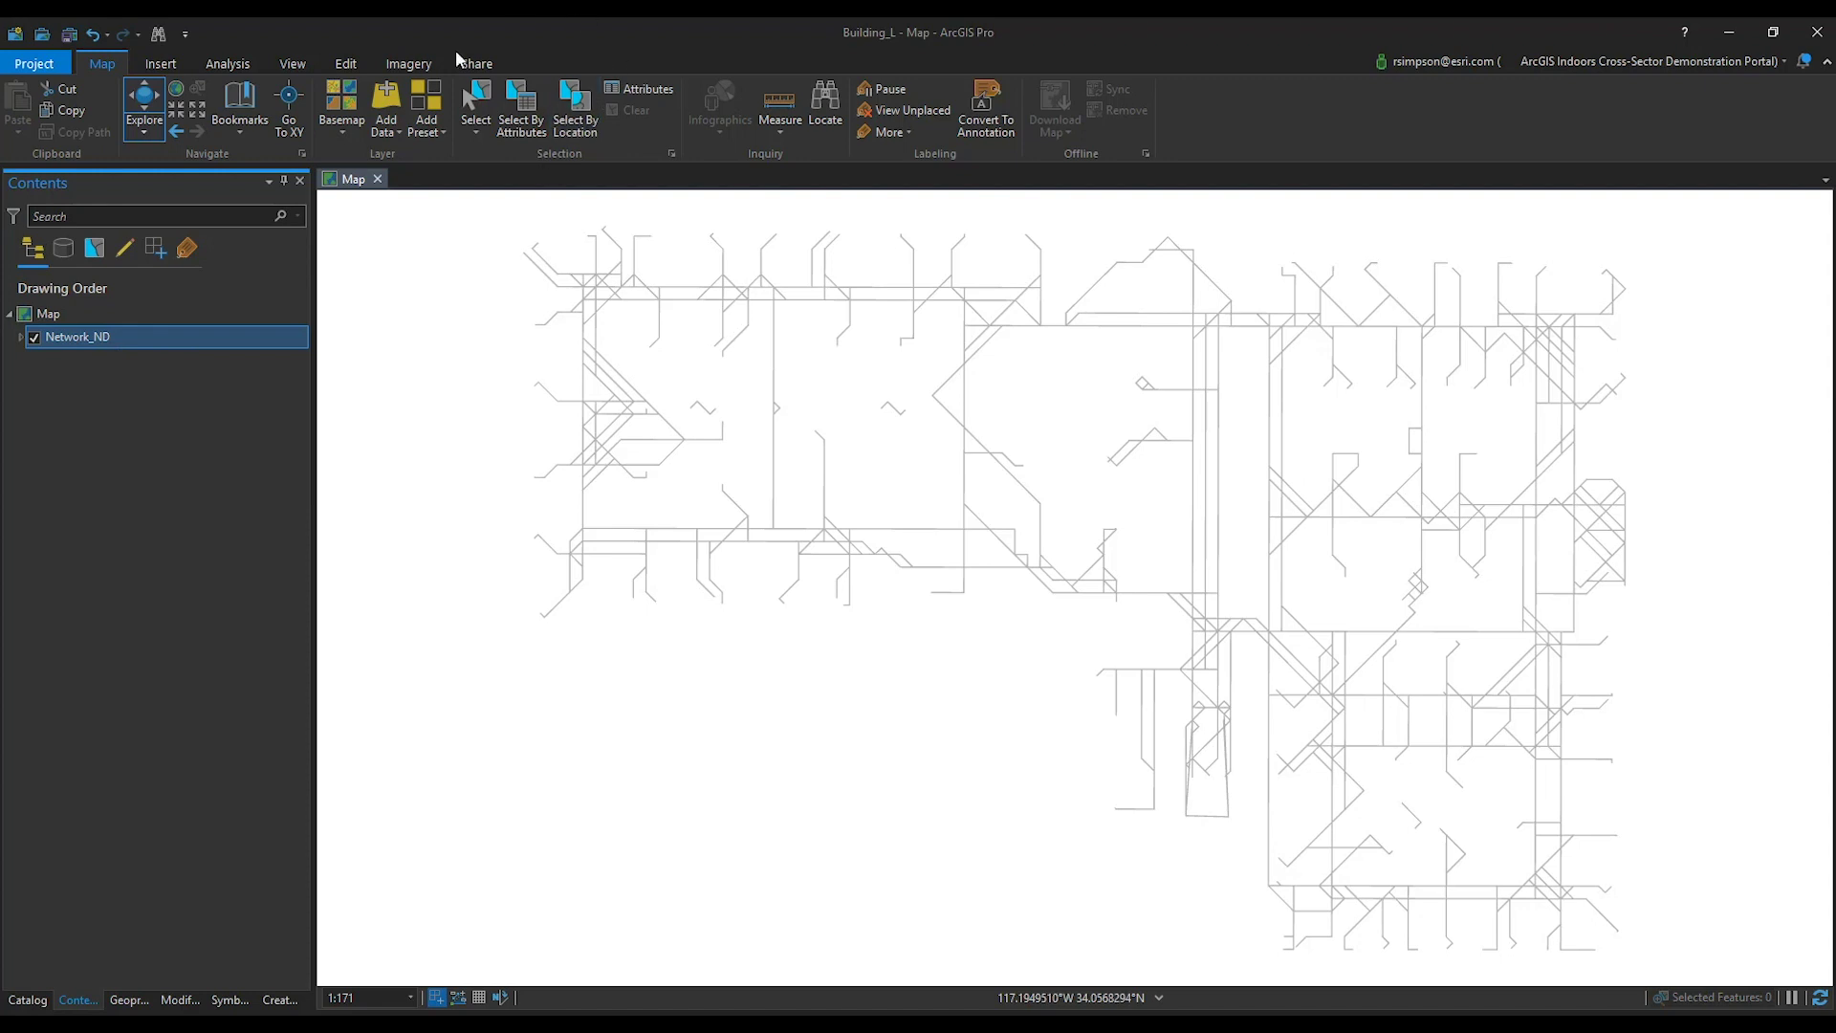
click(213, 62)
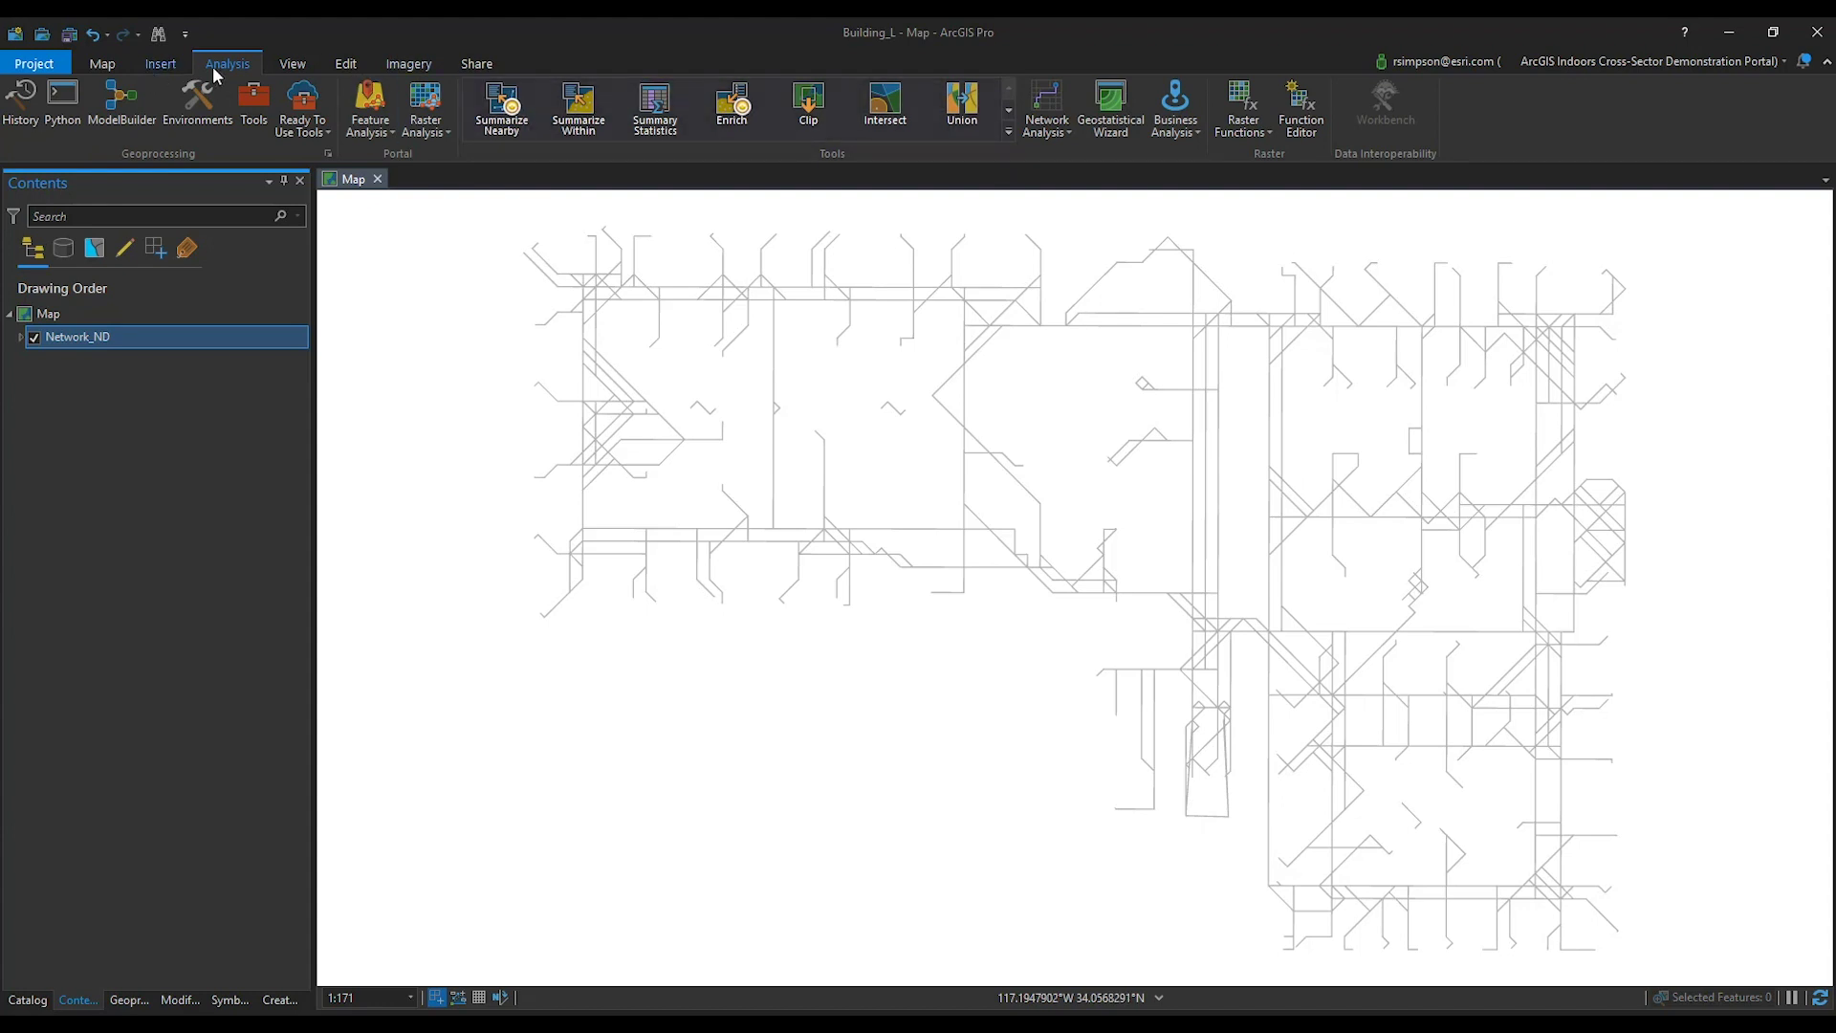
Add a new Route and a new Closest Facility network analysis layer to the map.
click(1047, 110)
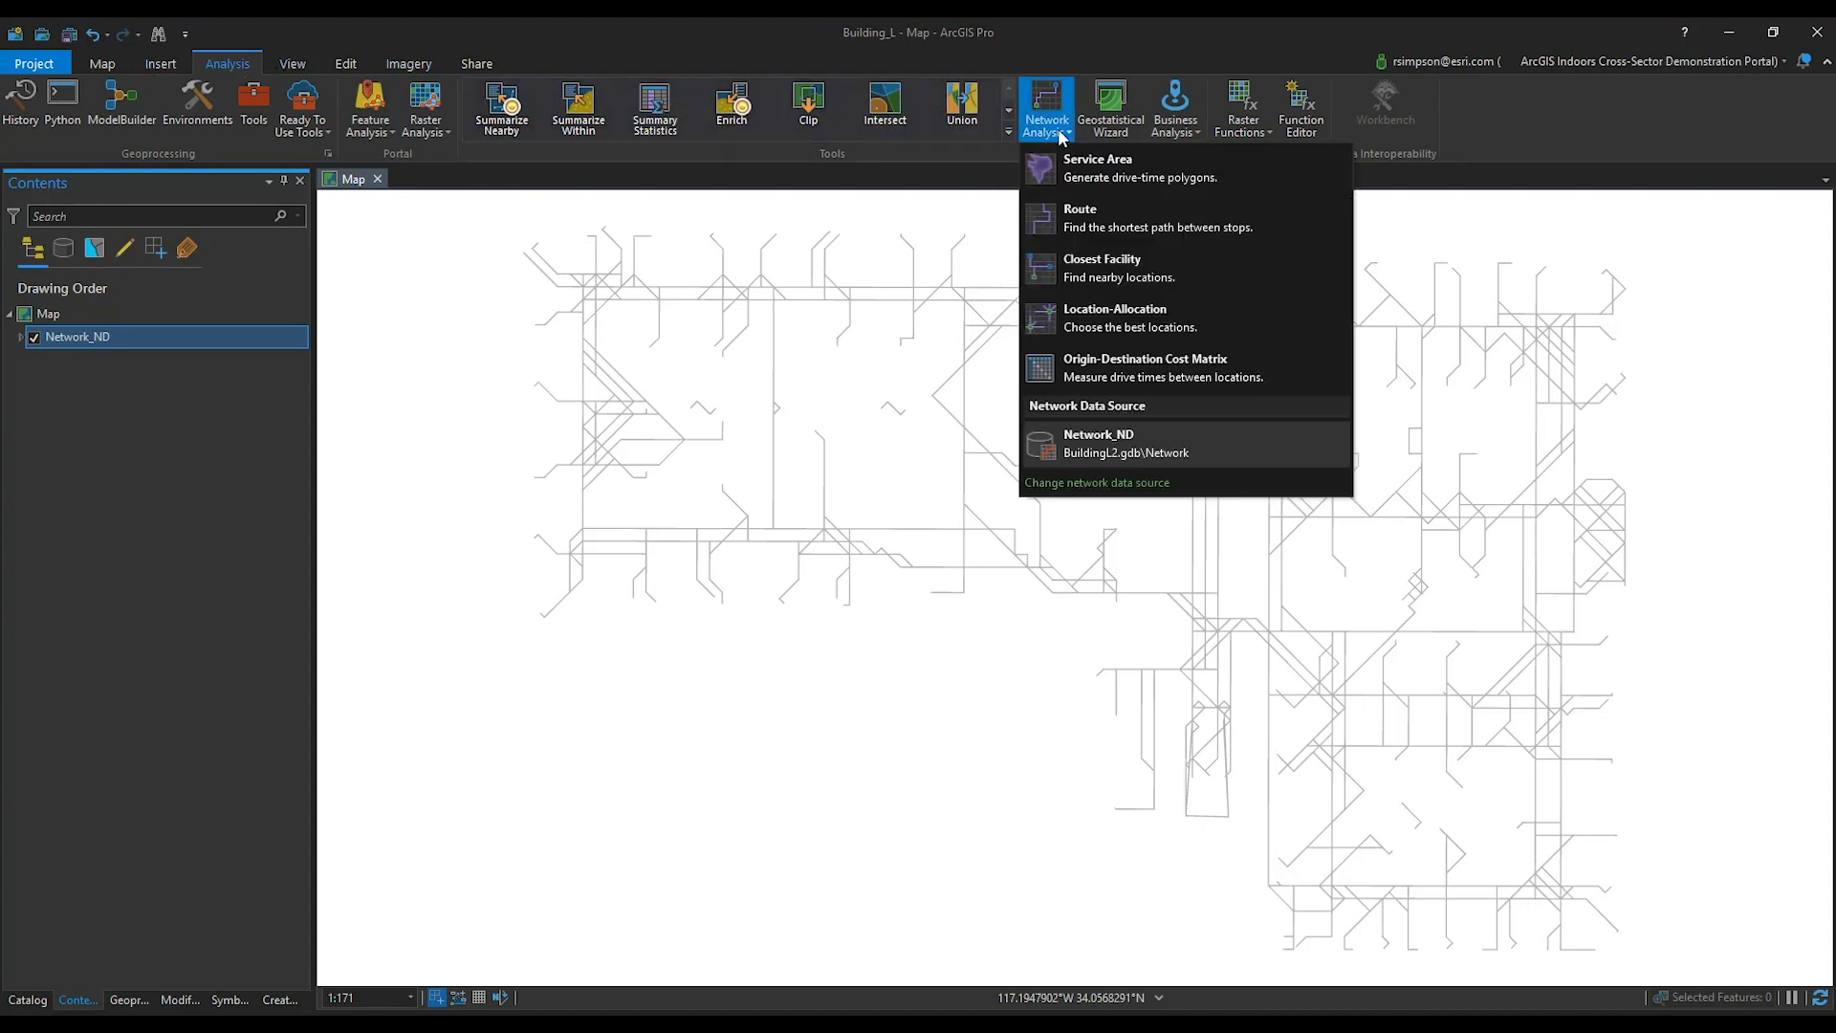
click(1138, 233)
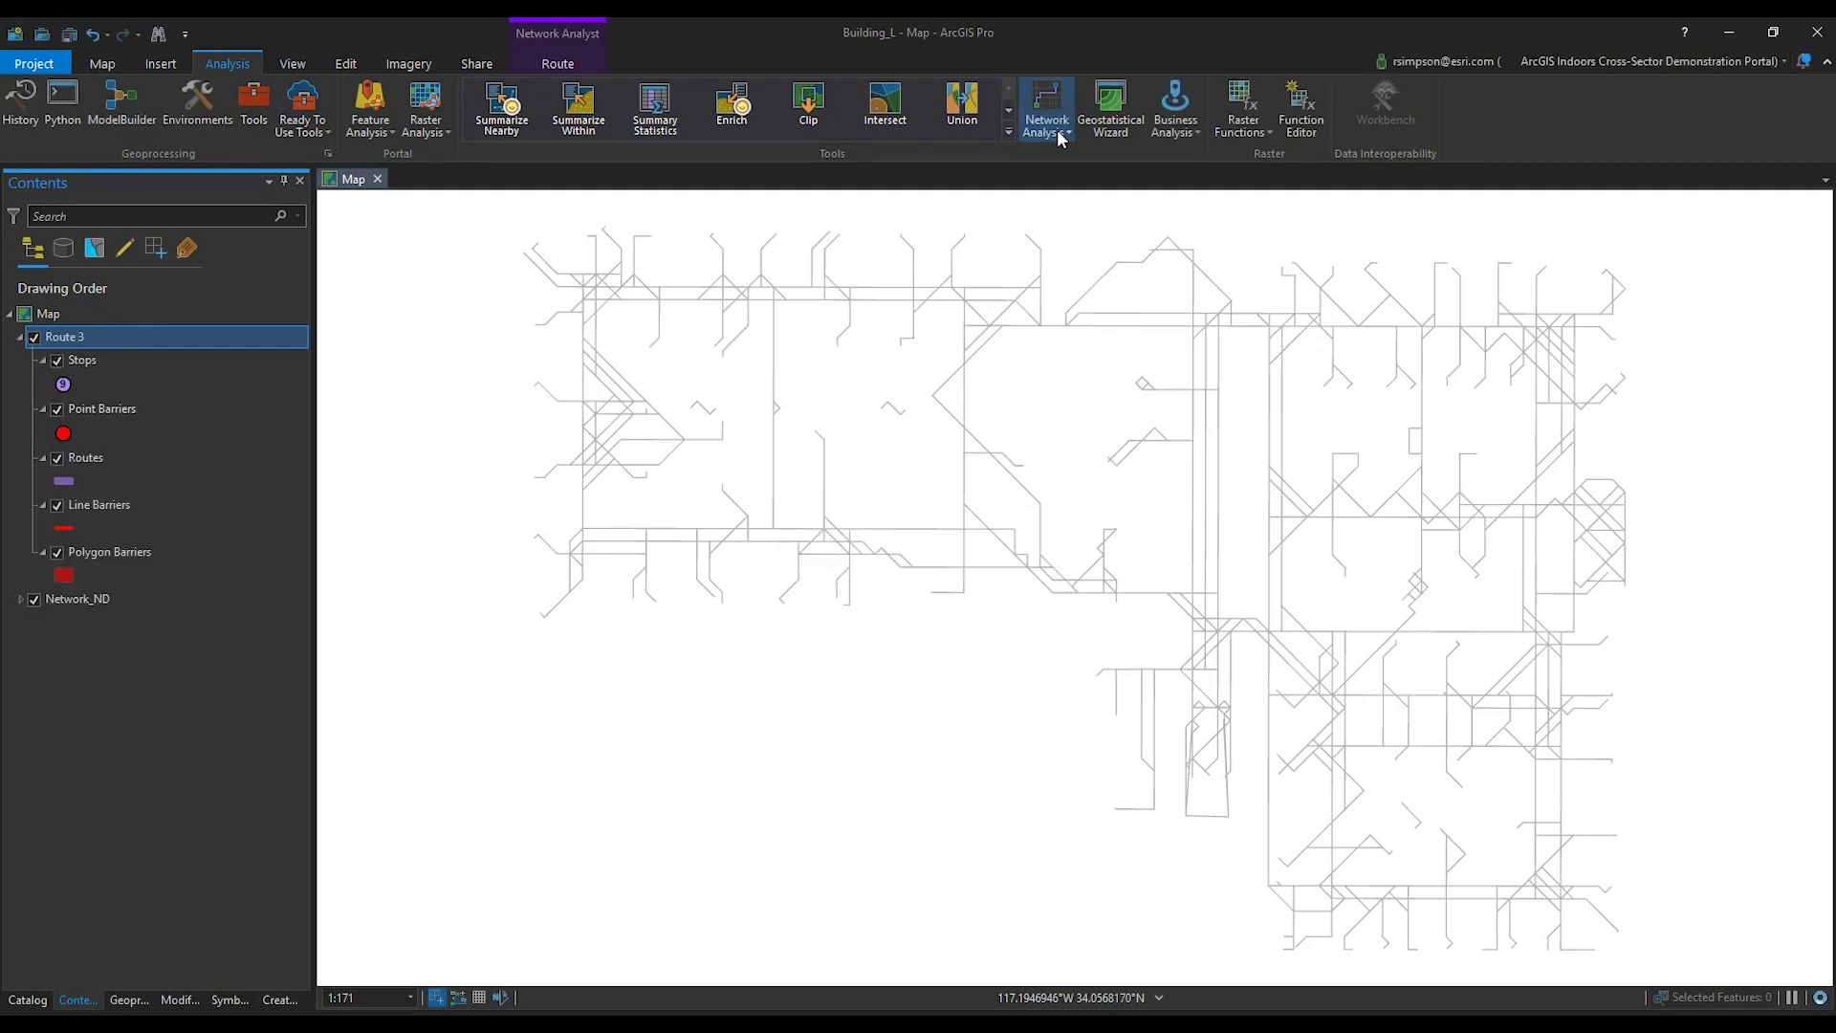
click(1058, 129)
click(1138, 270)
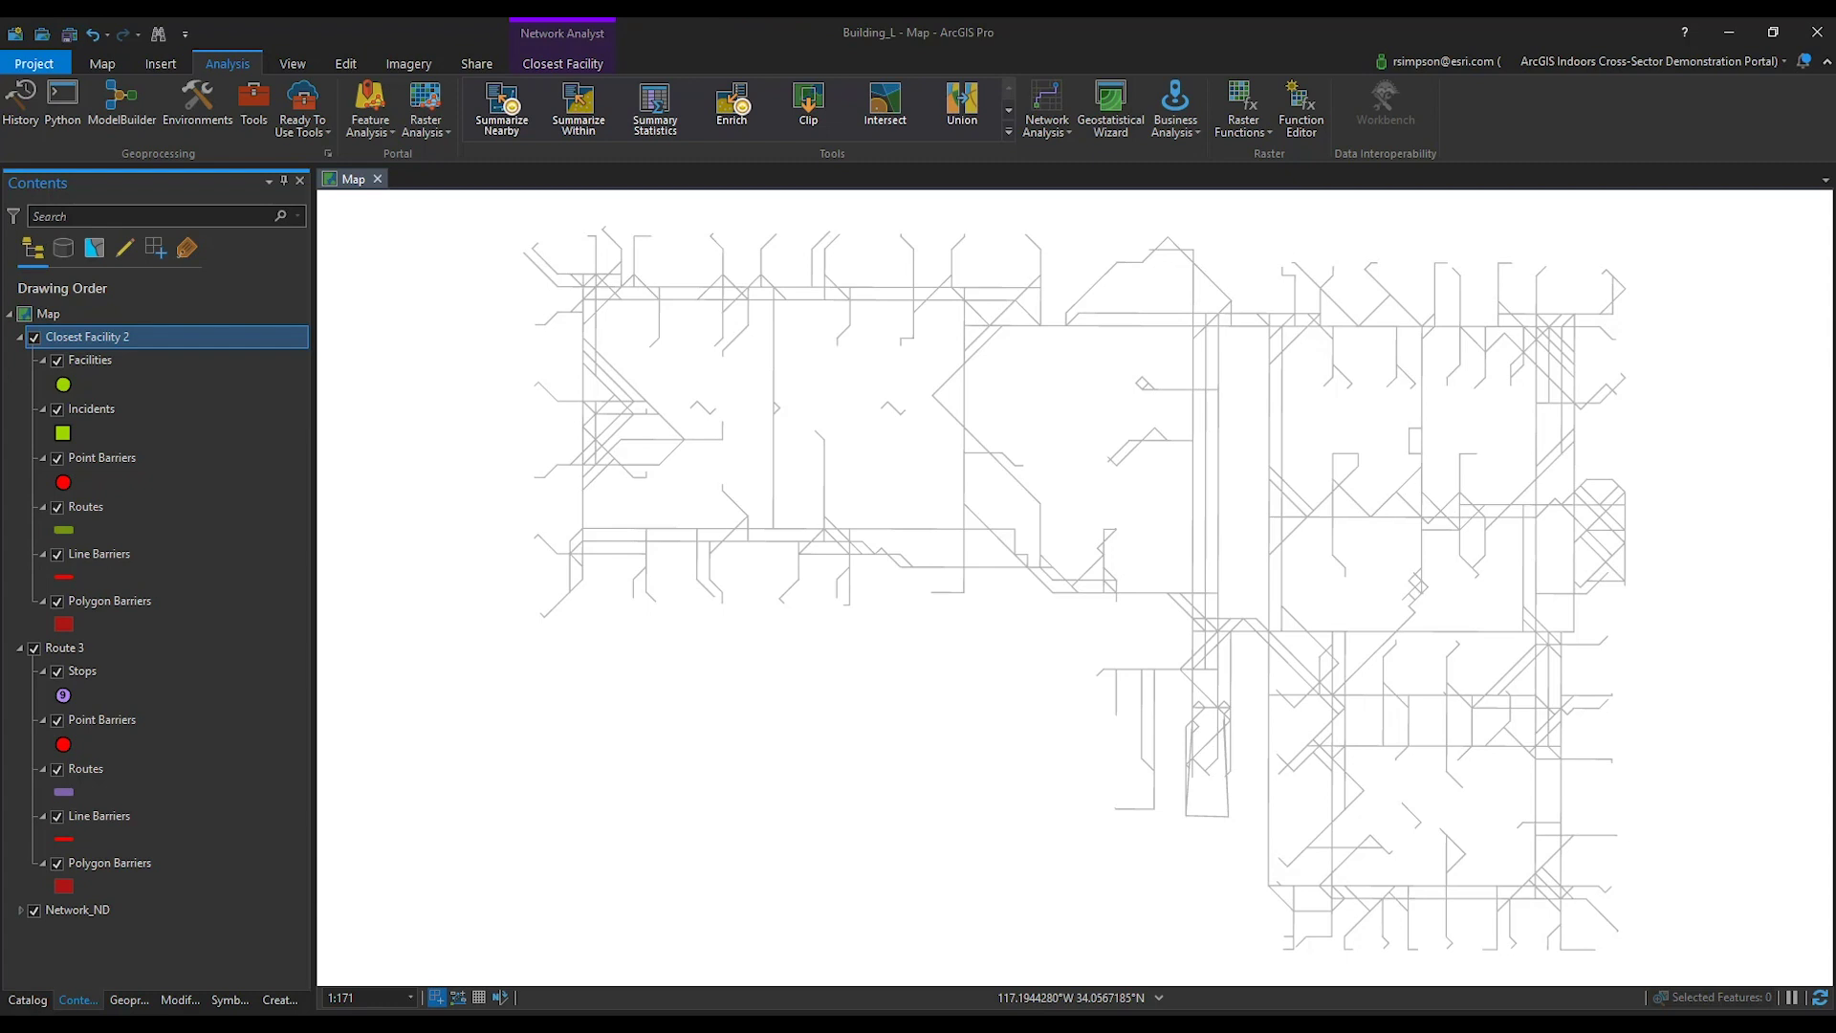
Remove the Network_ND layer from the map.
click(111, 910)
right_click(139, 914)
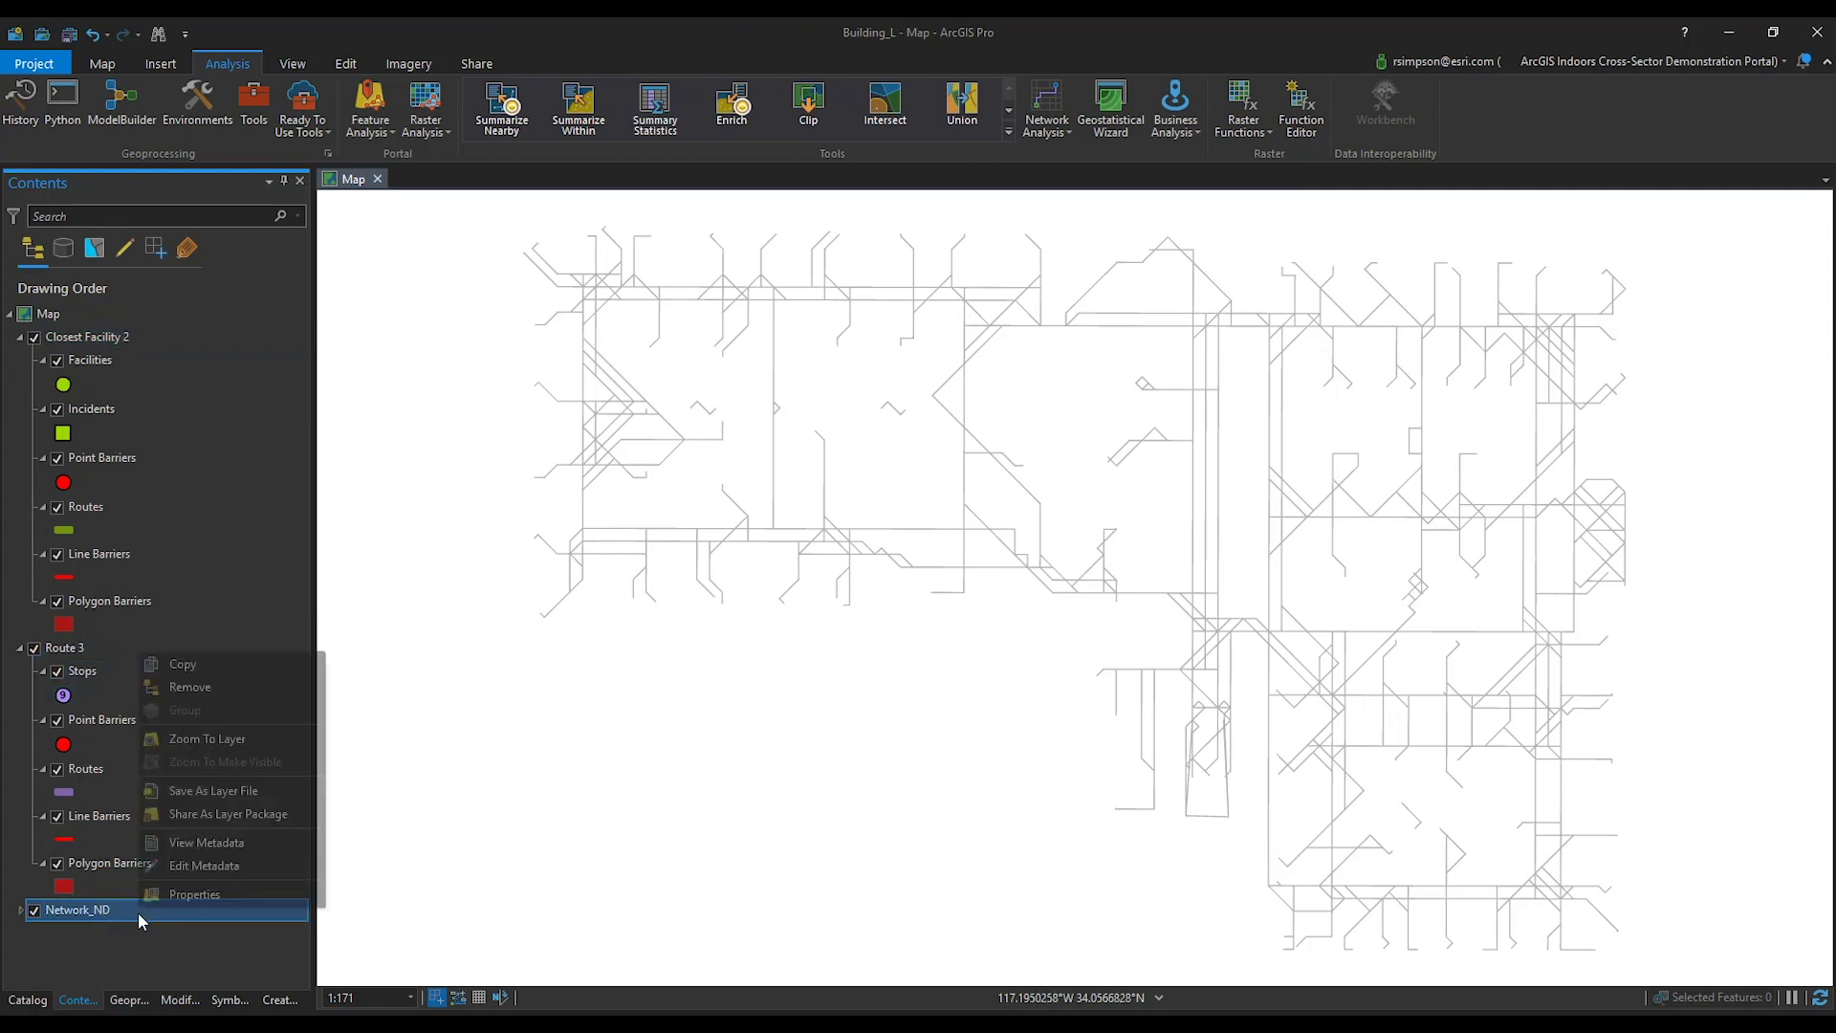
click(222, 685)
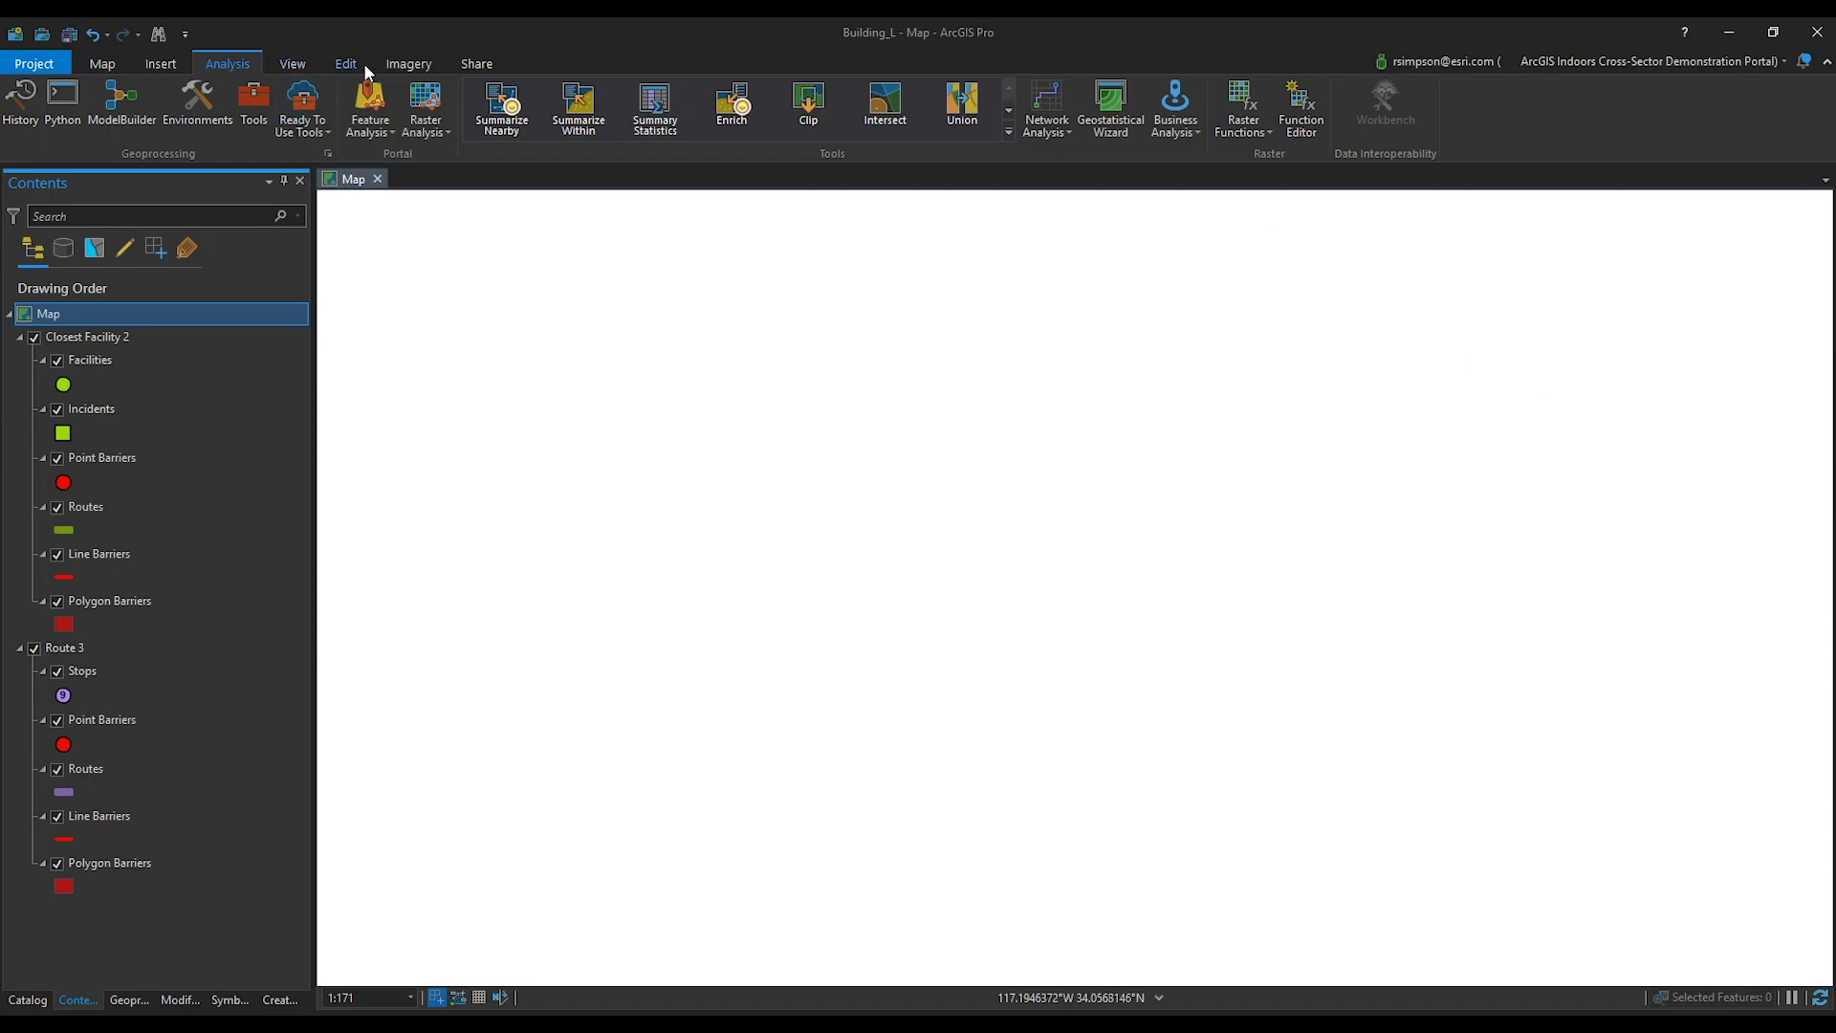
Start sharing the map with Publish Web Layer.
click(478, 64)
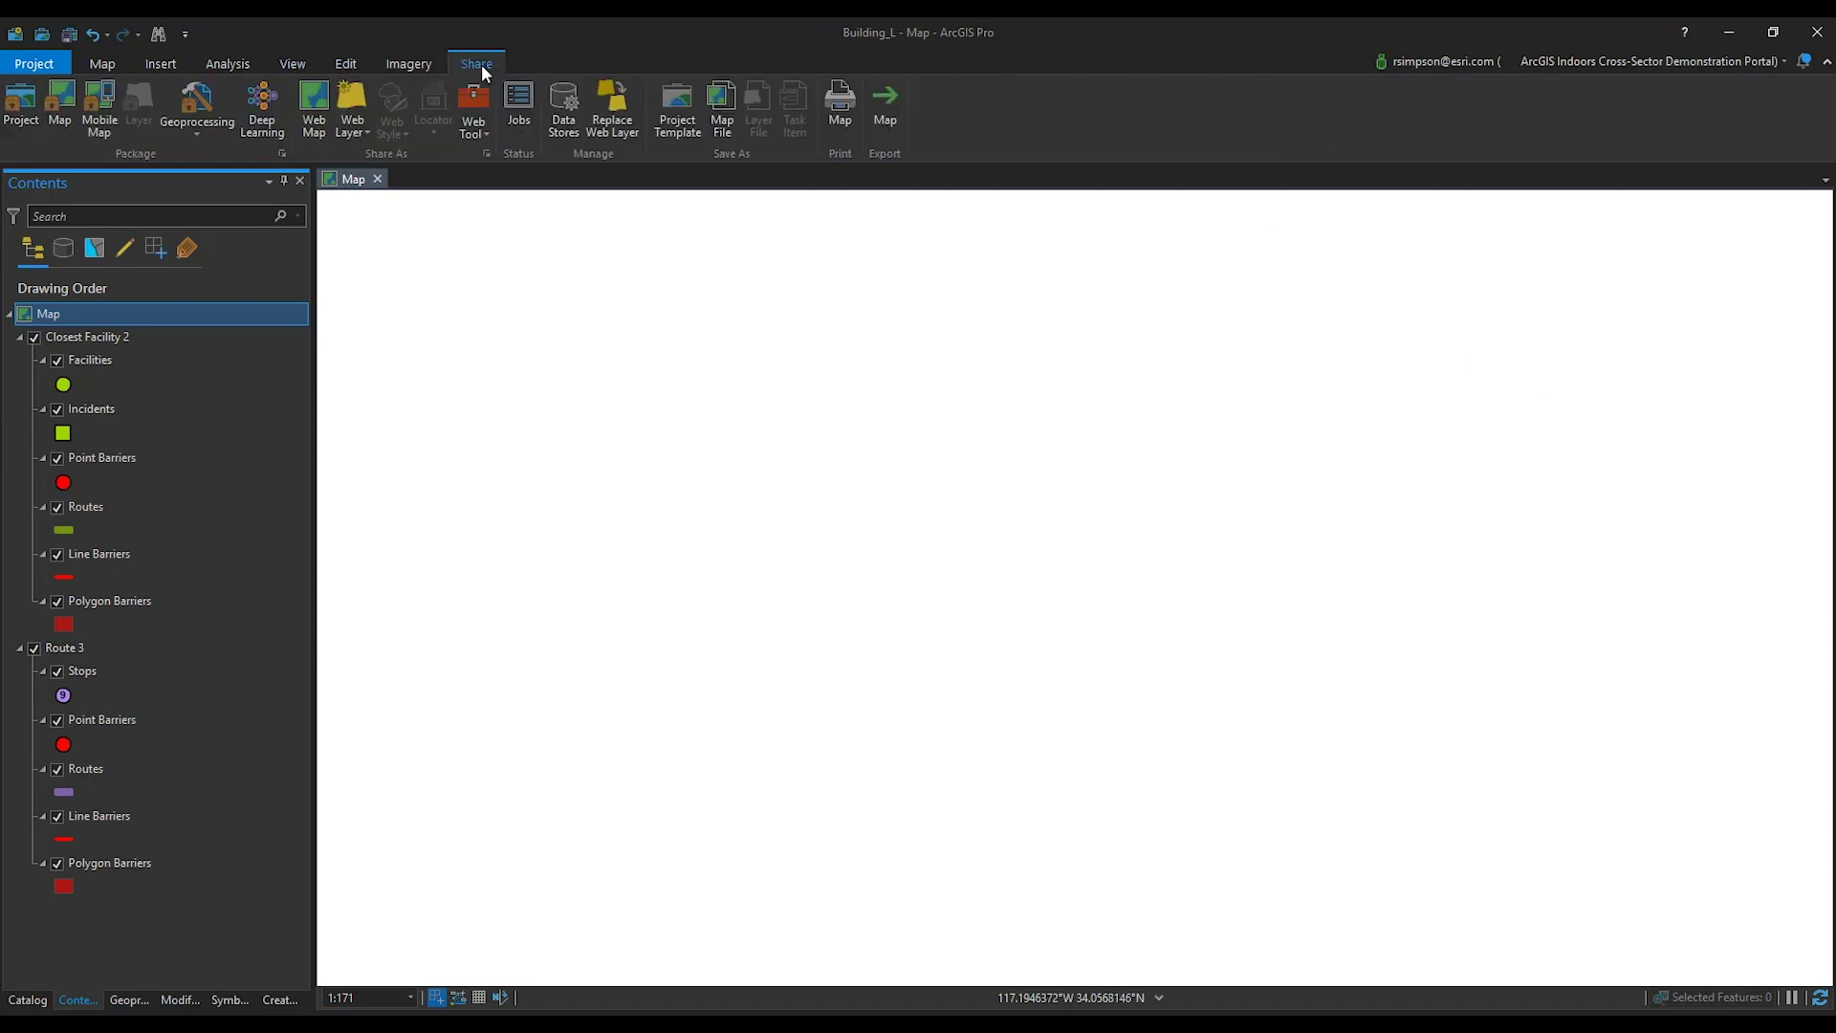
click(353, 129)
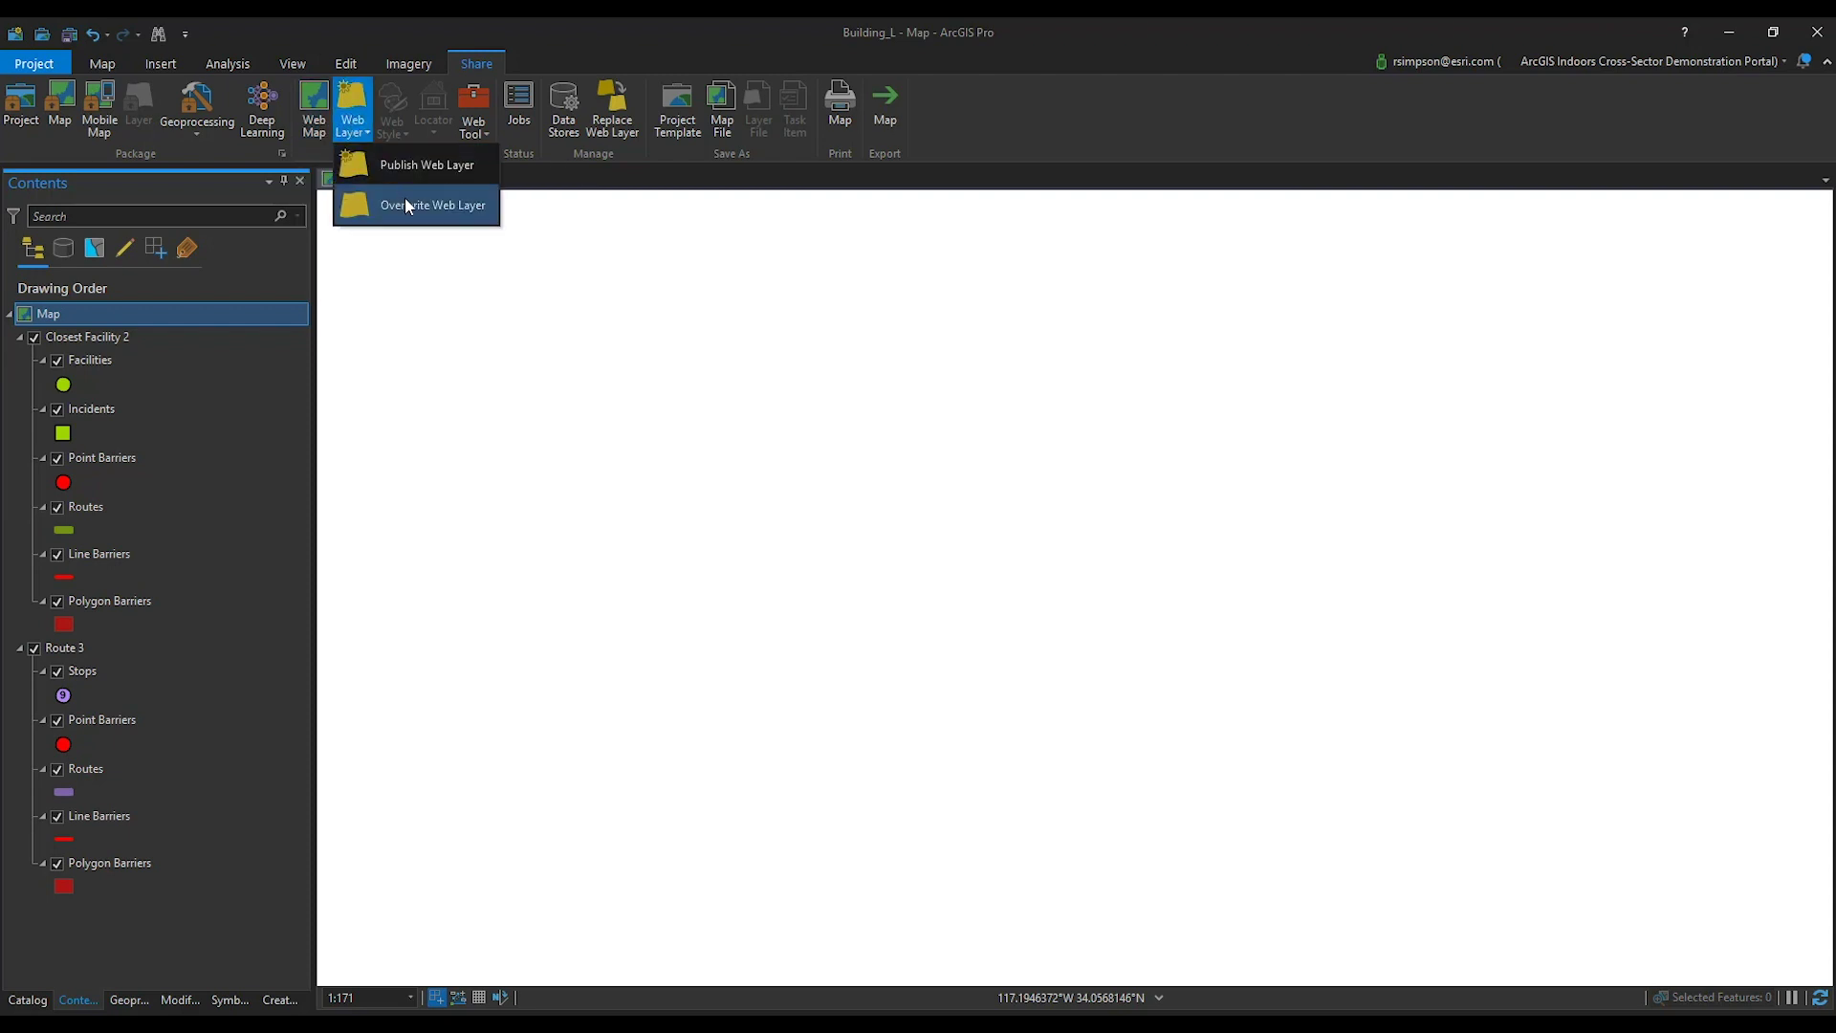
click(413, 166)
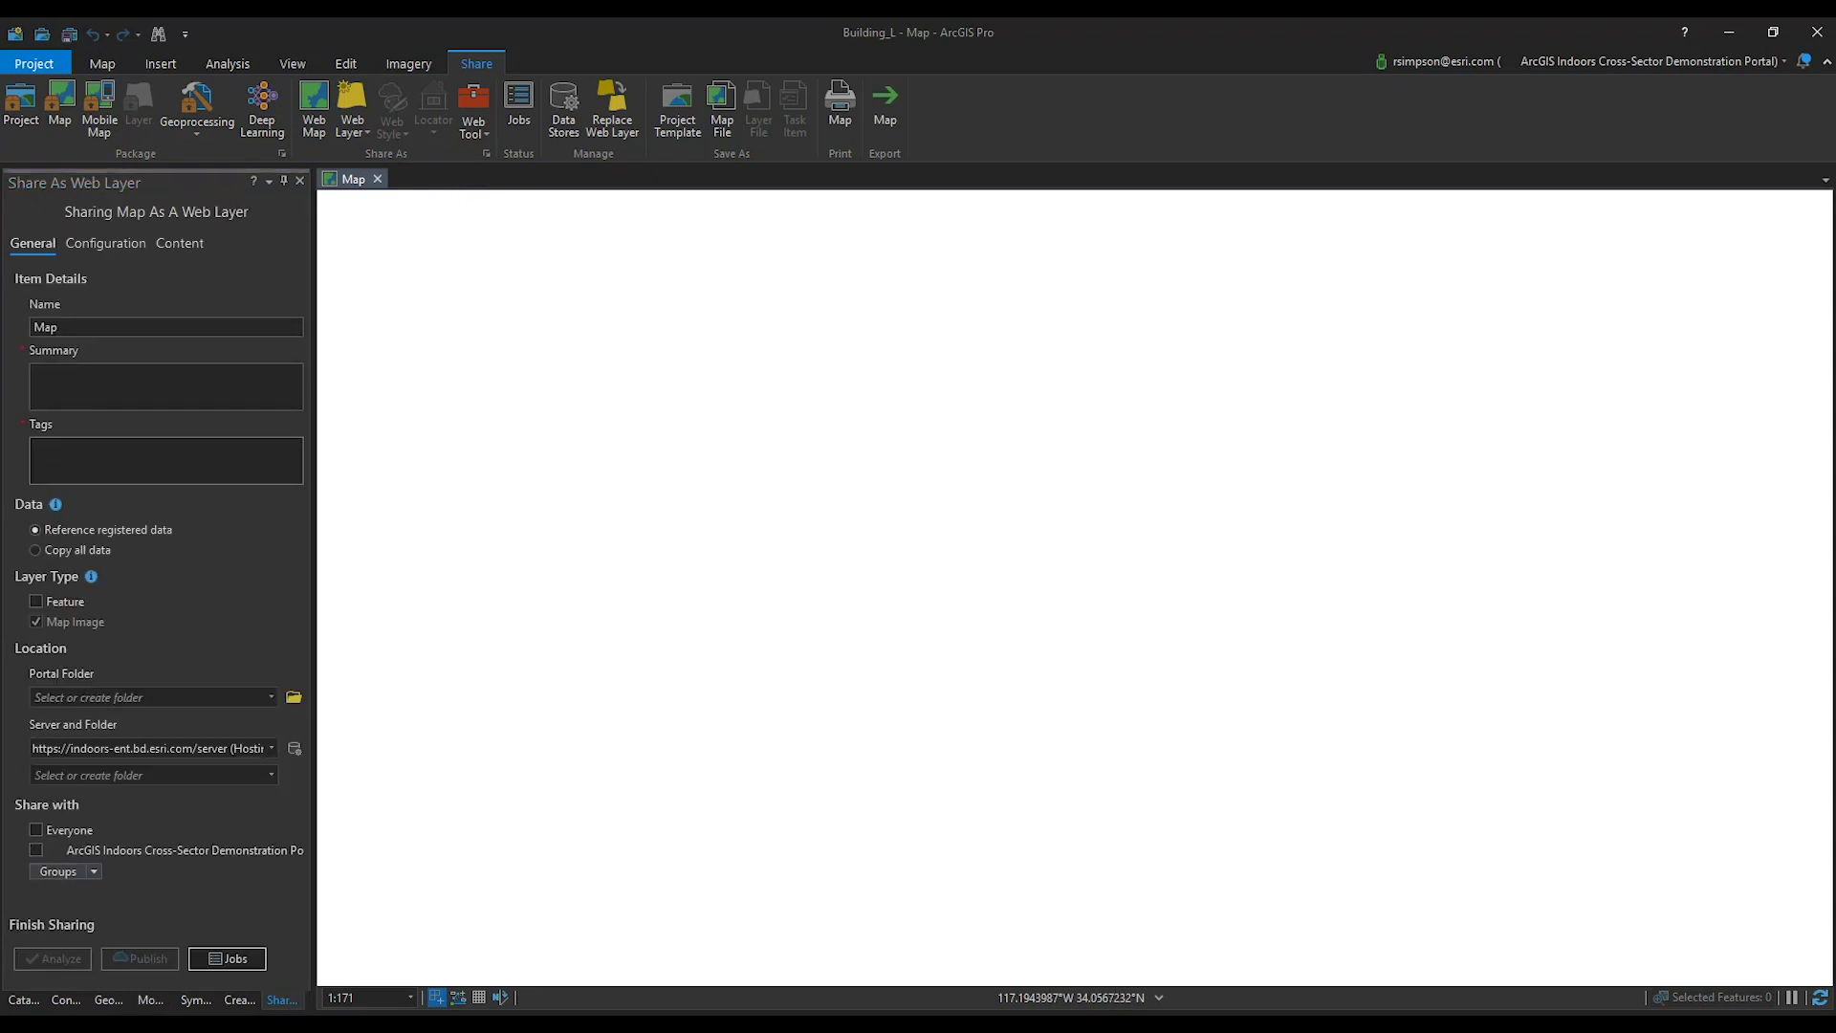
Name the web layer Network_Building_L, summarize it 'A service for Routing and Closest facility', tag ArcGIS Indoors.
double_click(45, 326)
key(BackSpace)
text(Network_Building_L)
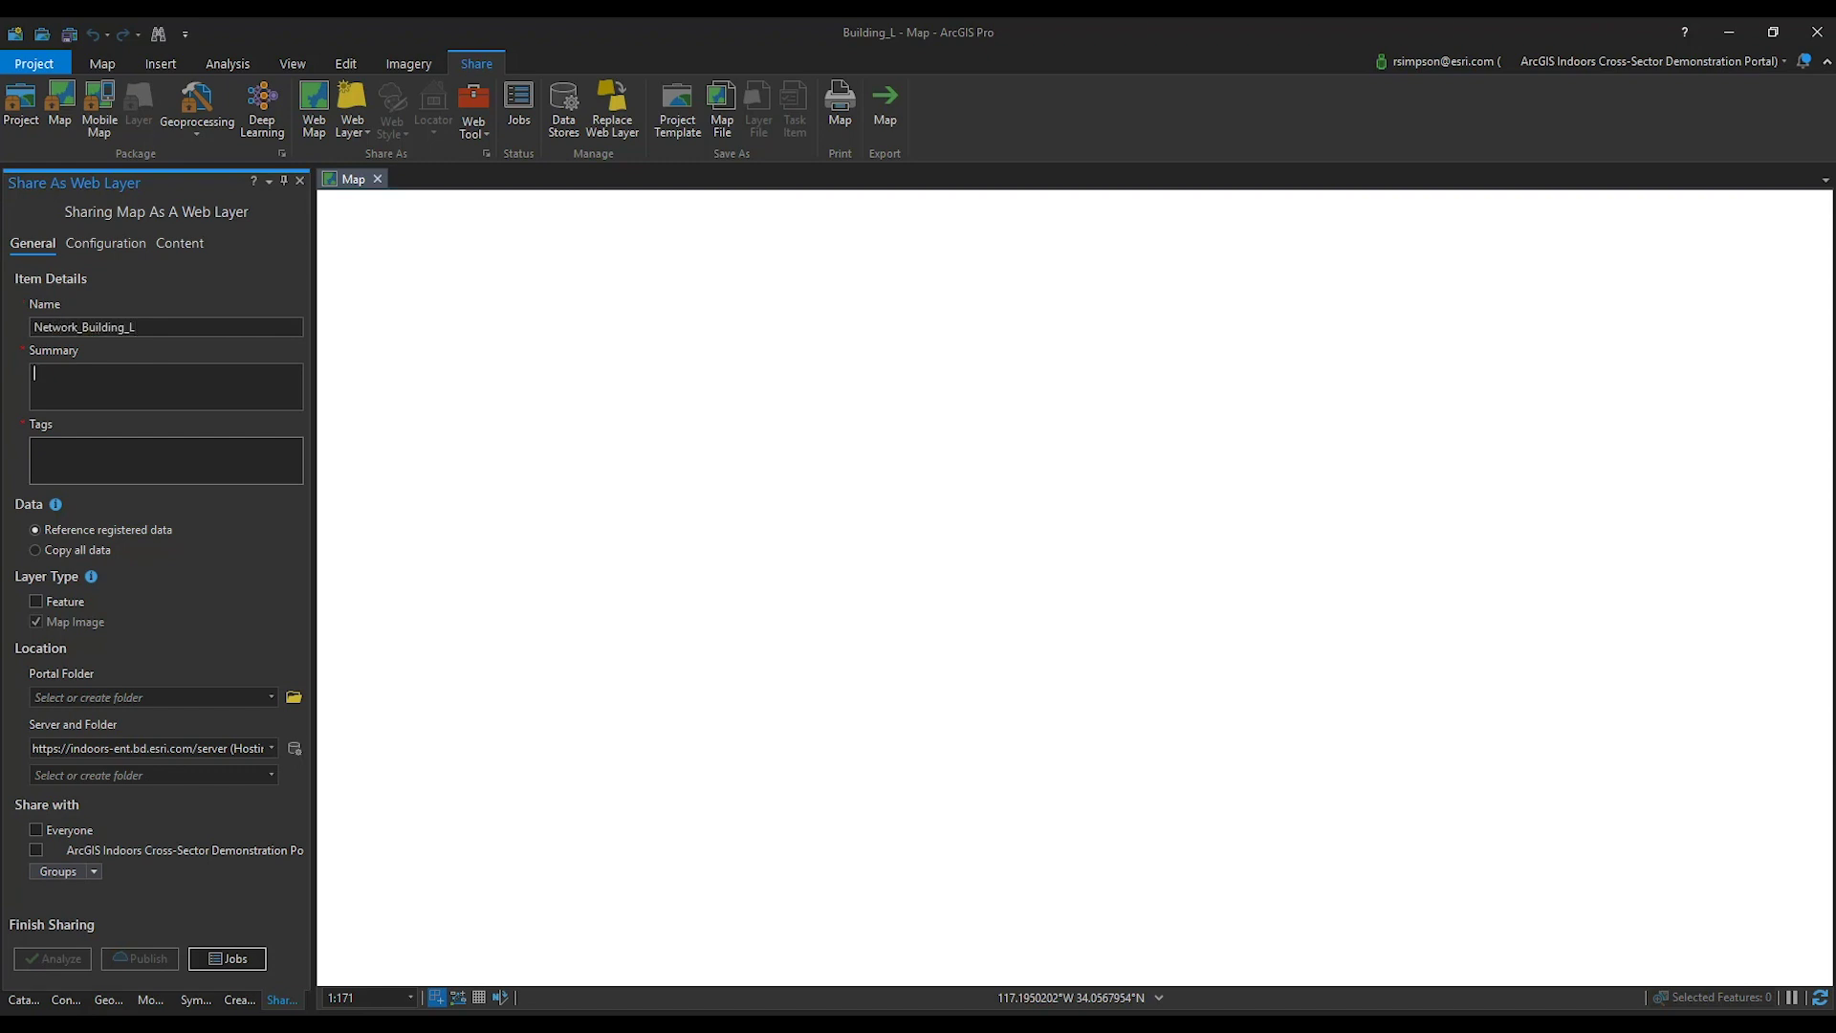
key(Tab)
text(A service for Routing and Closest facilityArcG)
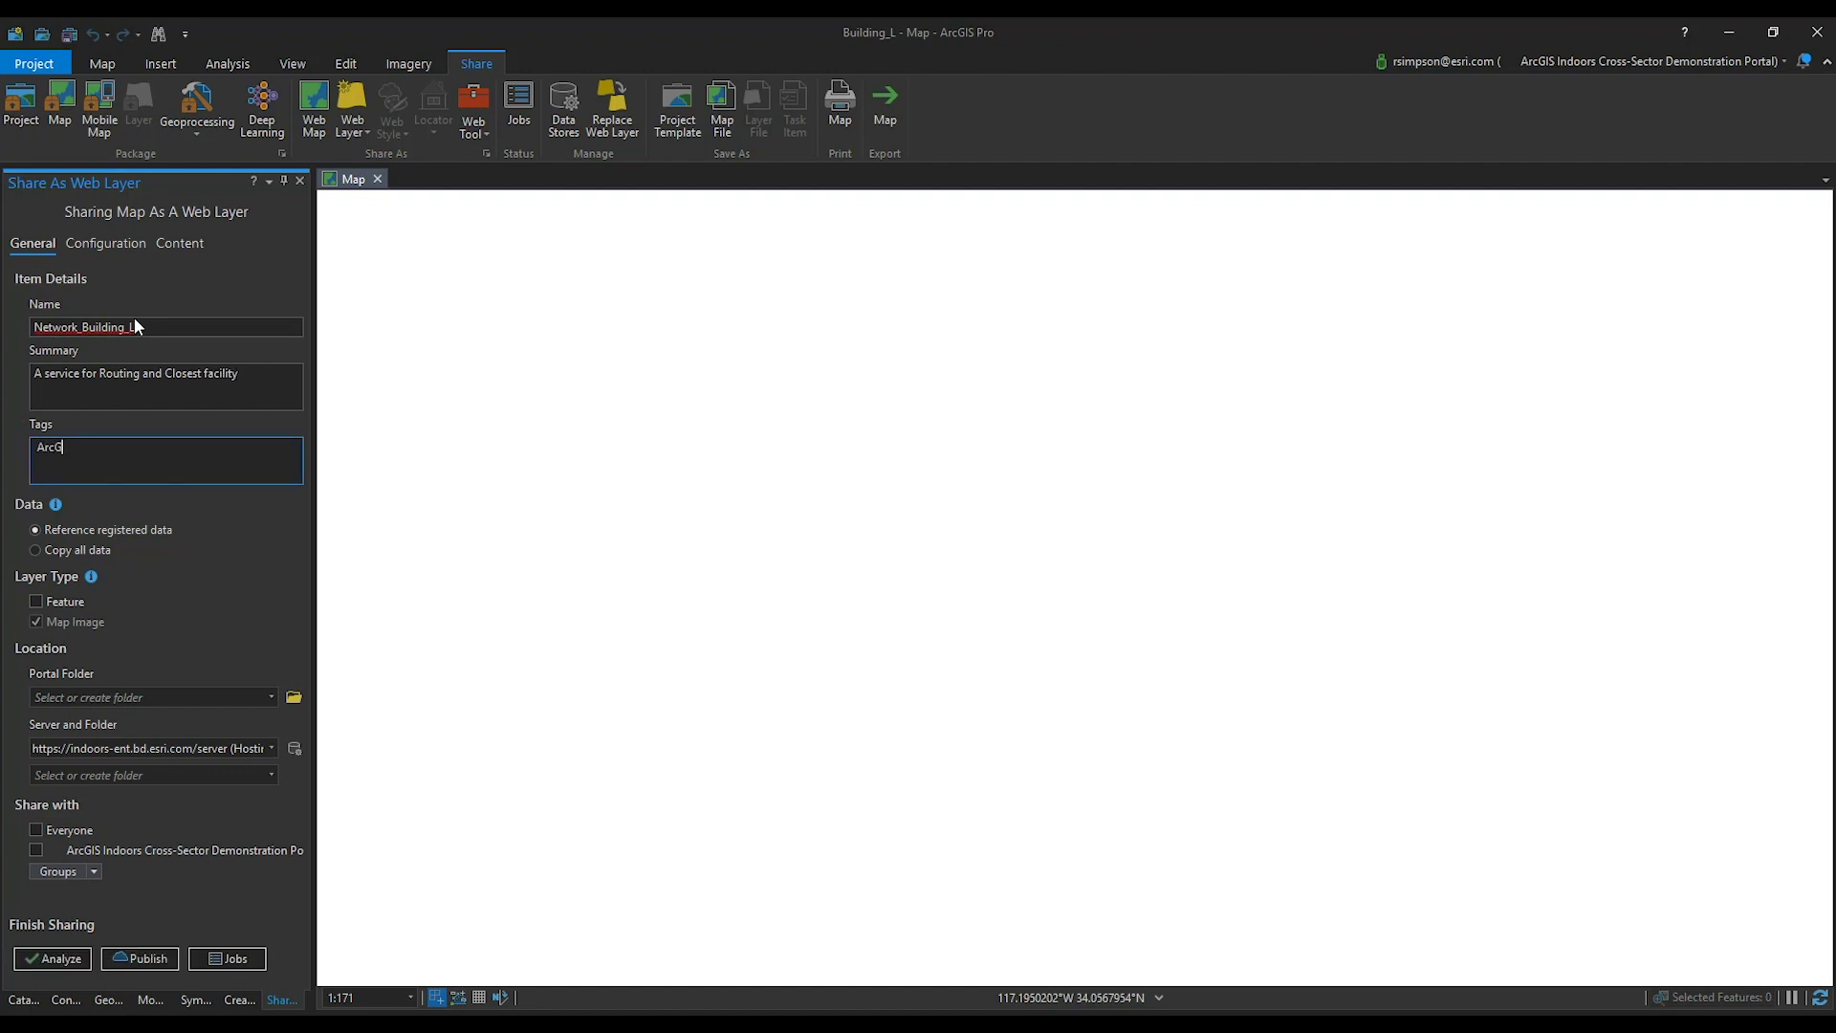
text(IS Indoors)
key(Tab)
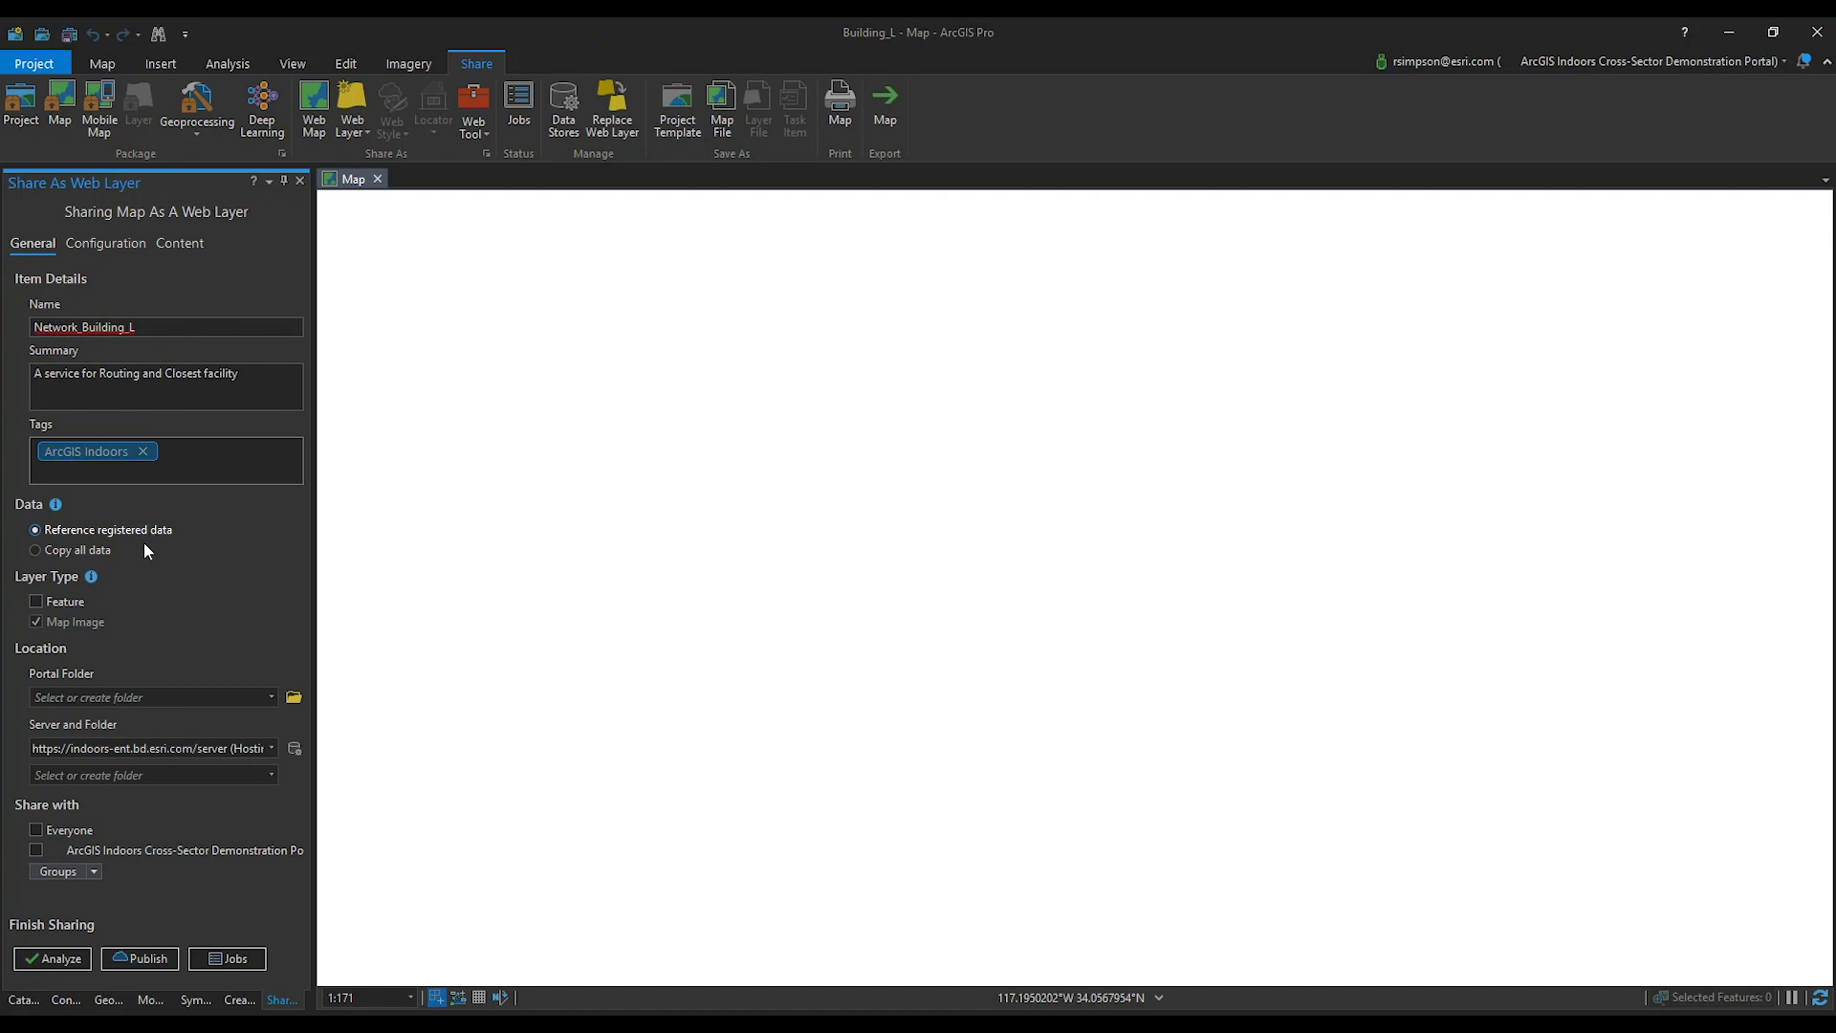
Keep the root portal folder, share with the organization, and review the Configuration capabilities.
click(86, 697)
click(271, 697)
click(273, 709)
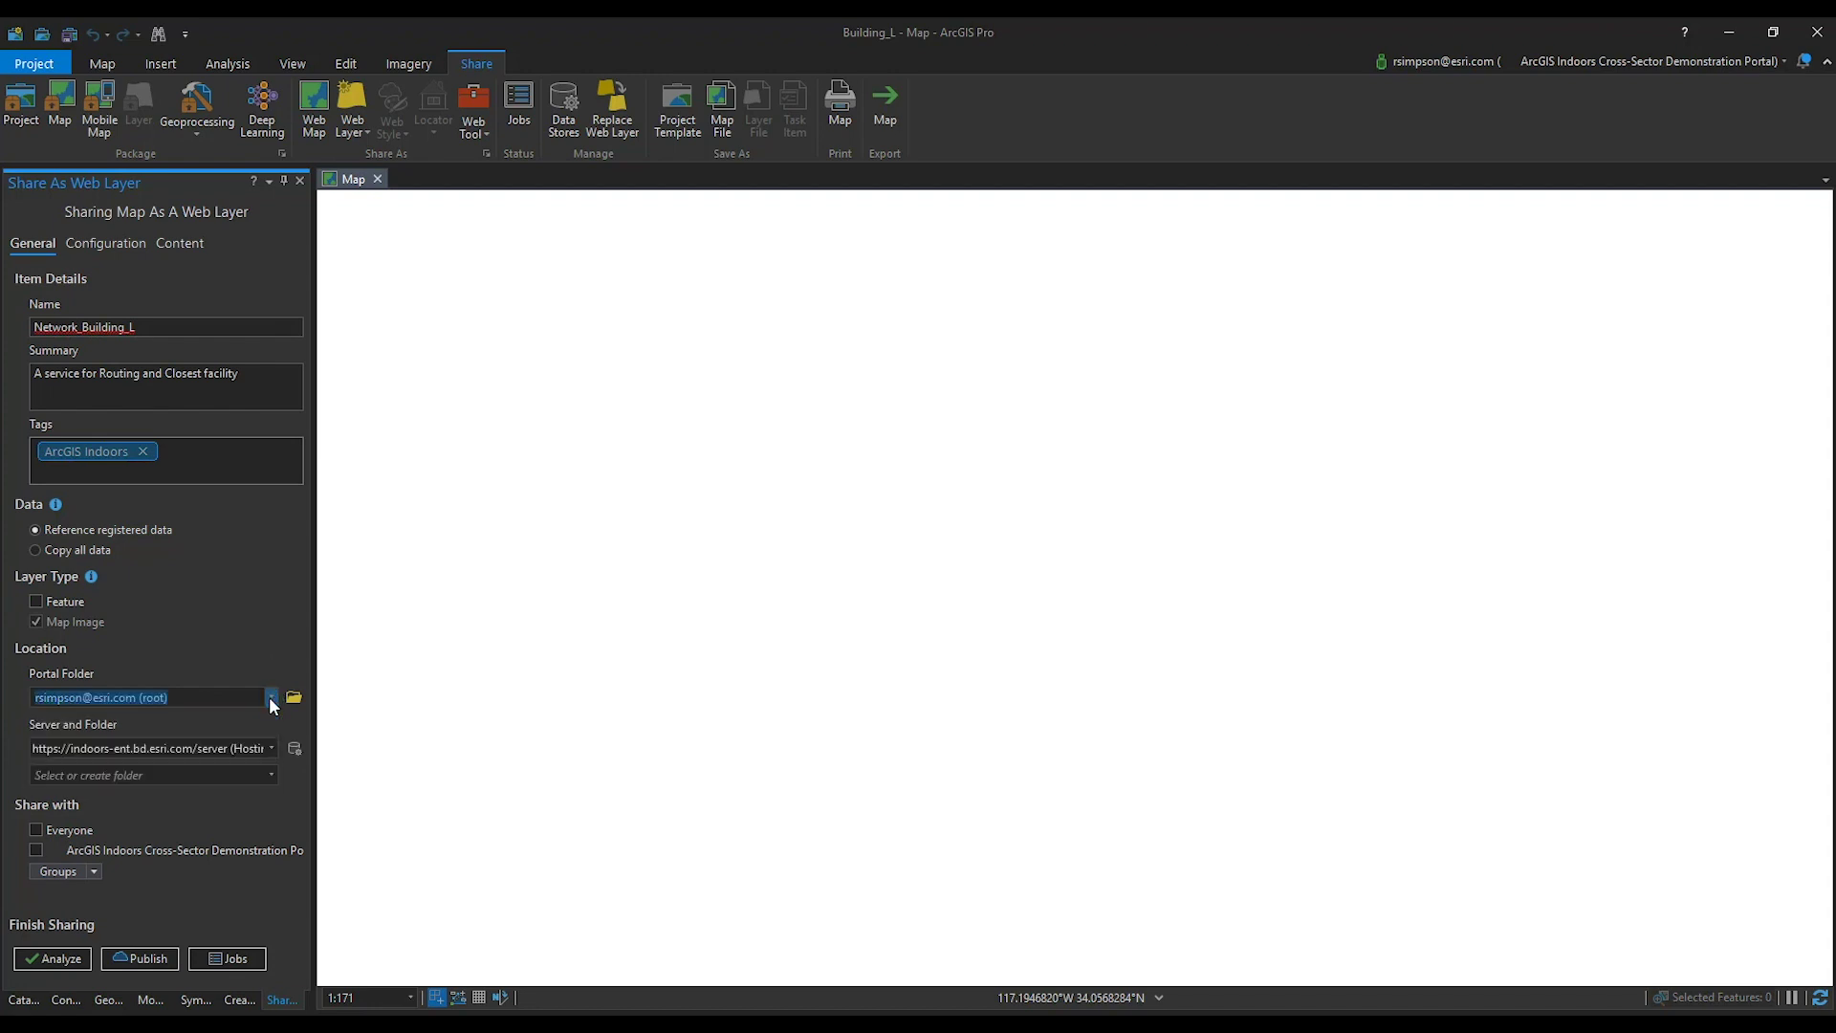
click(121, 851)
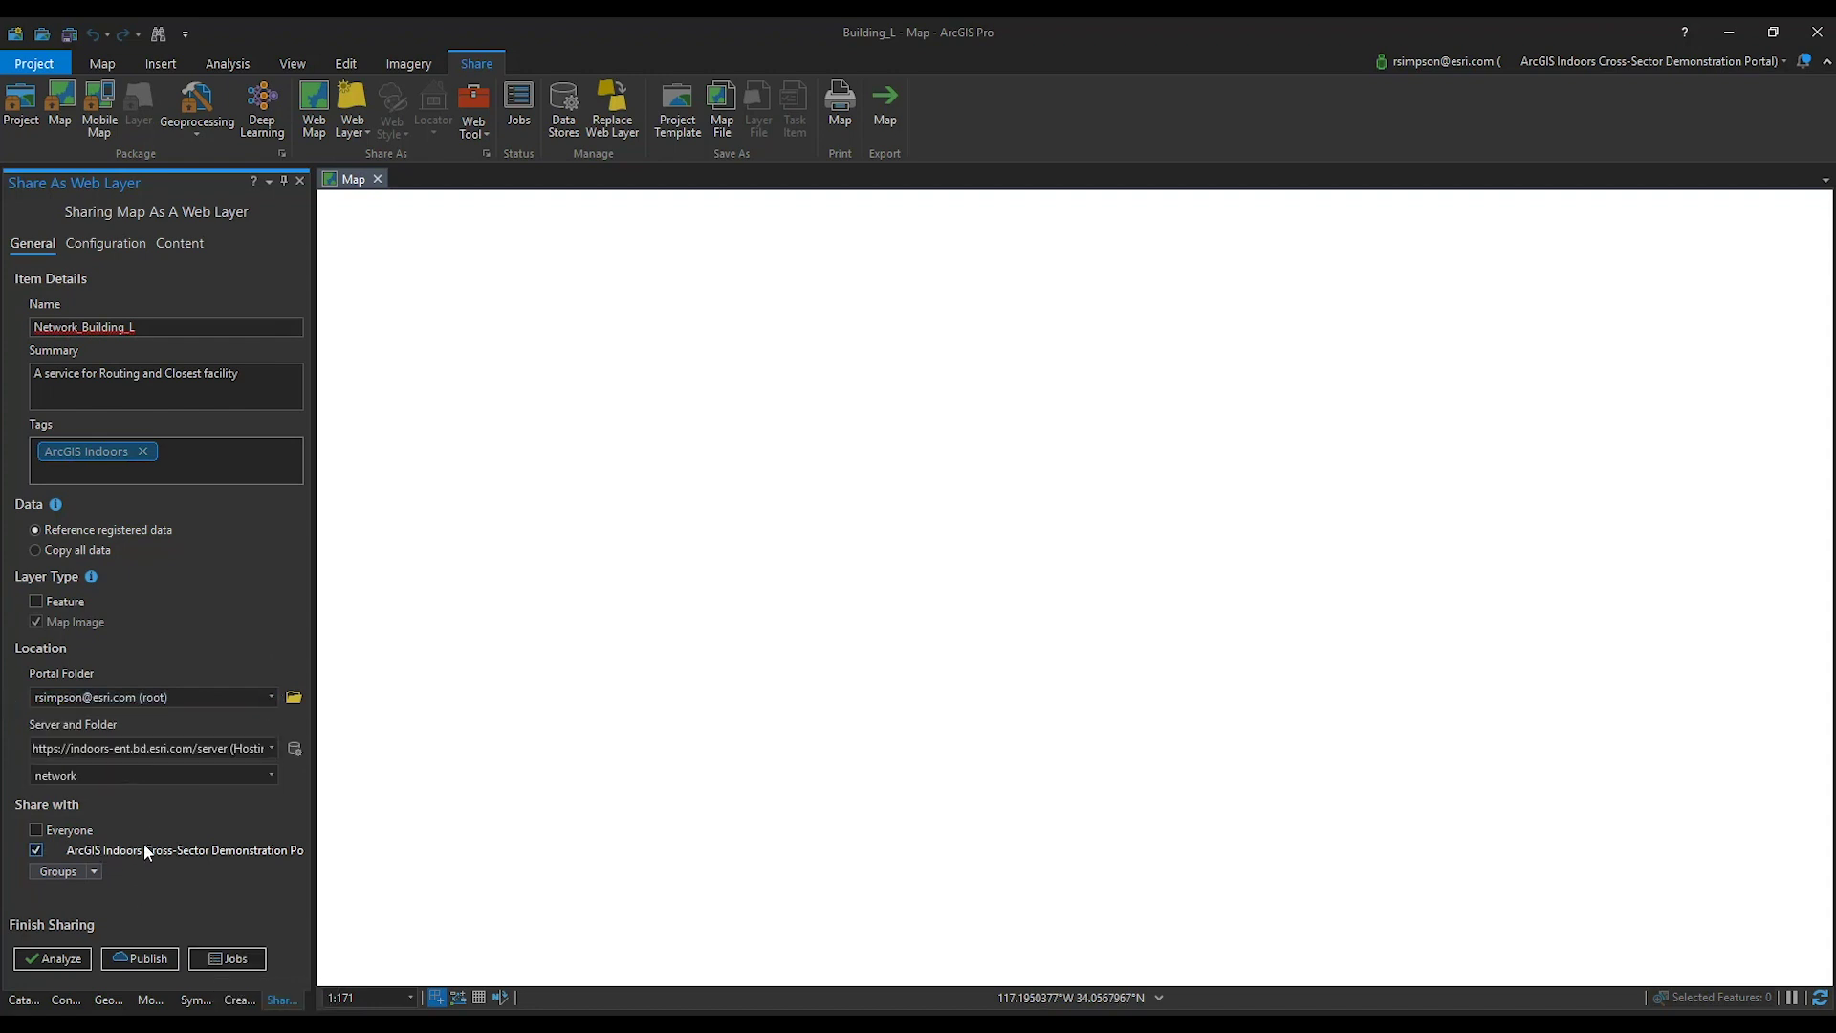
click(116, 246)
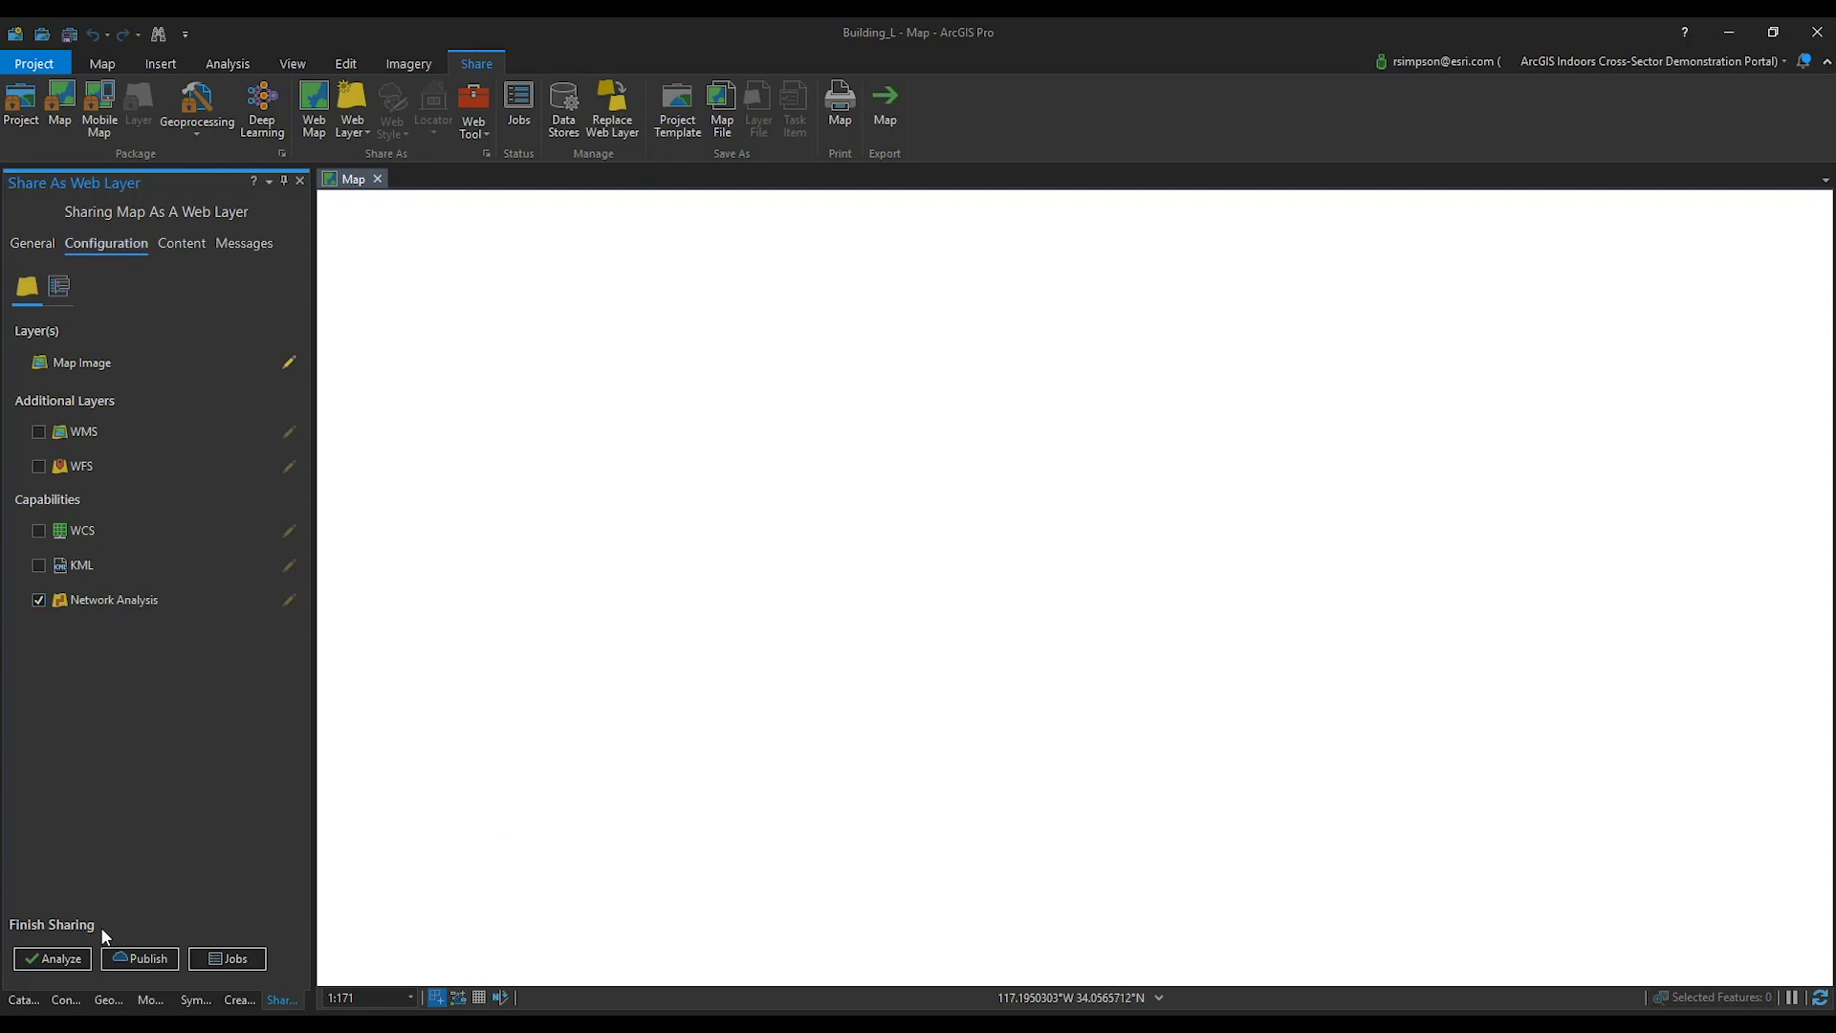
Publish the Network_Building_L web layer to the portal.
click(151, 960)
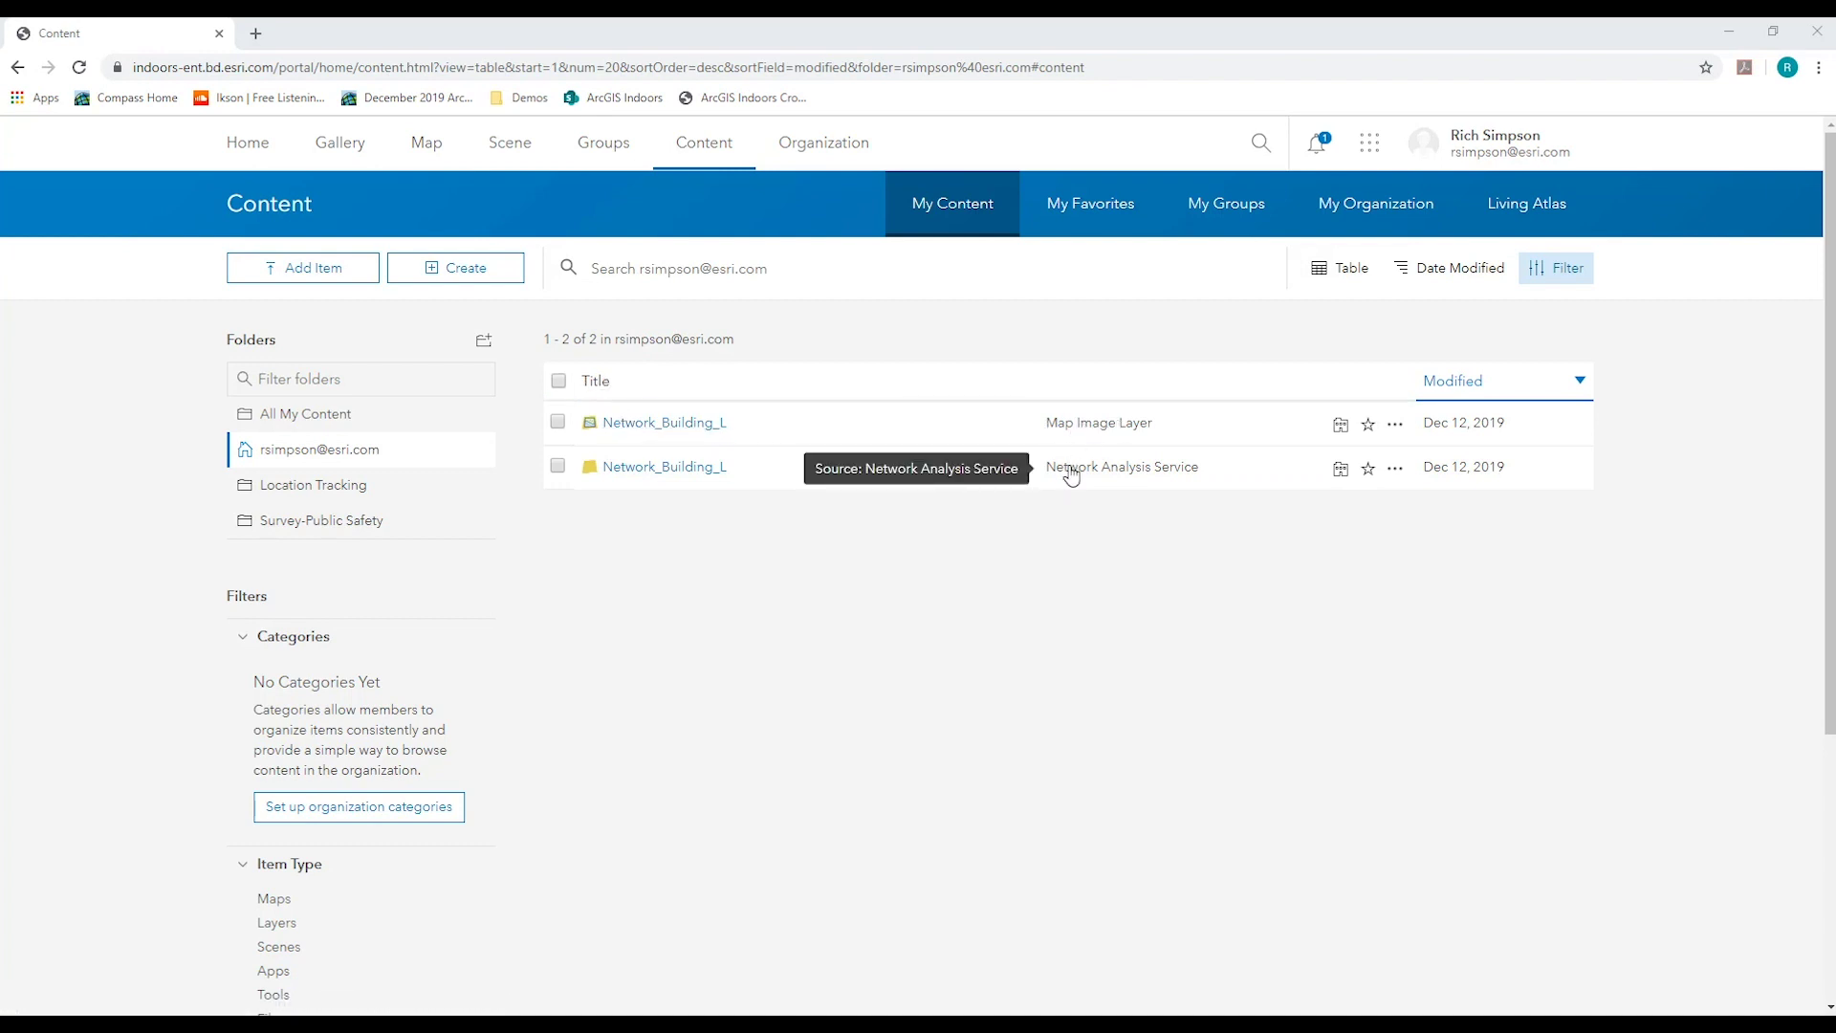
Open the Network_Building_L Network Analysis Service item in My Content.
click(690, 474)
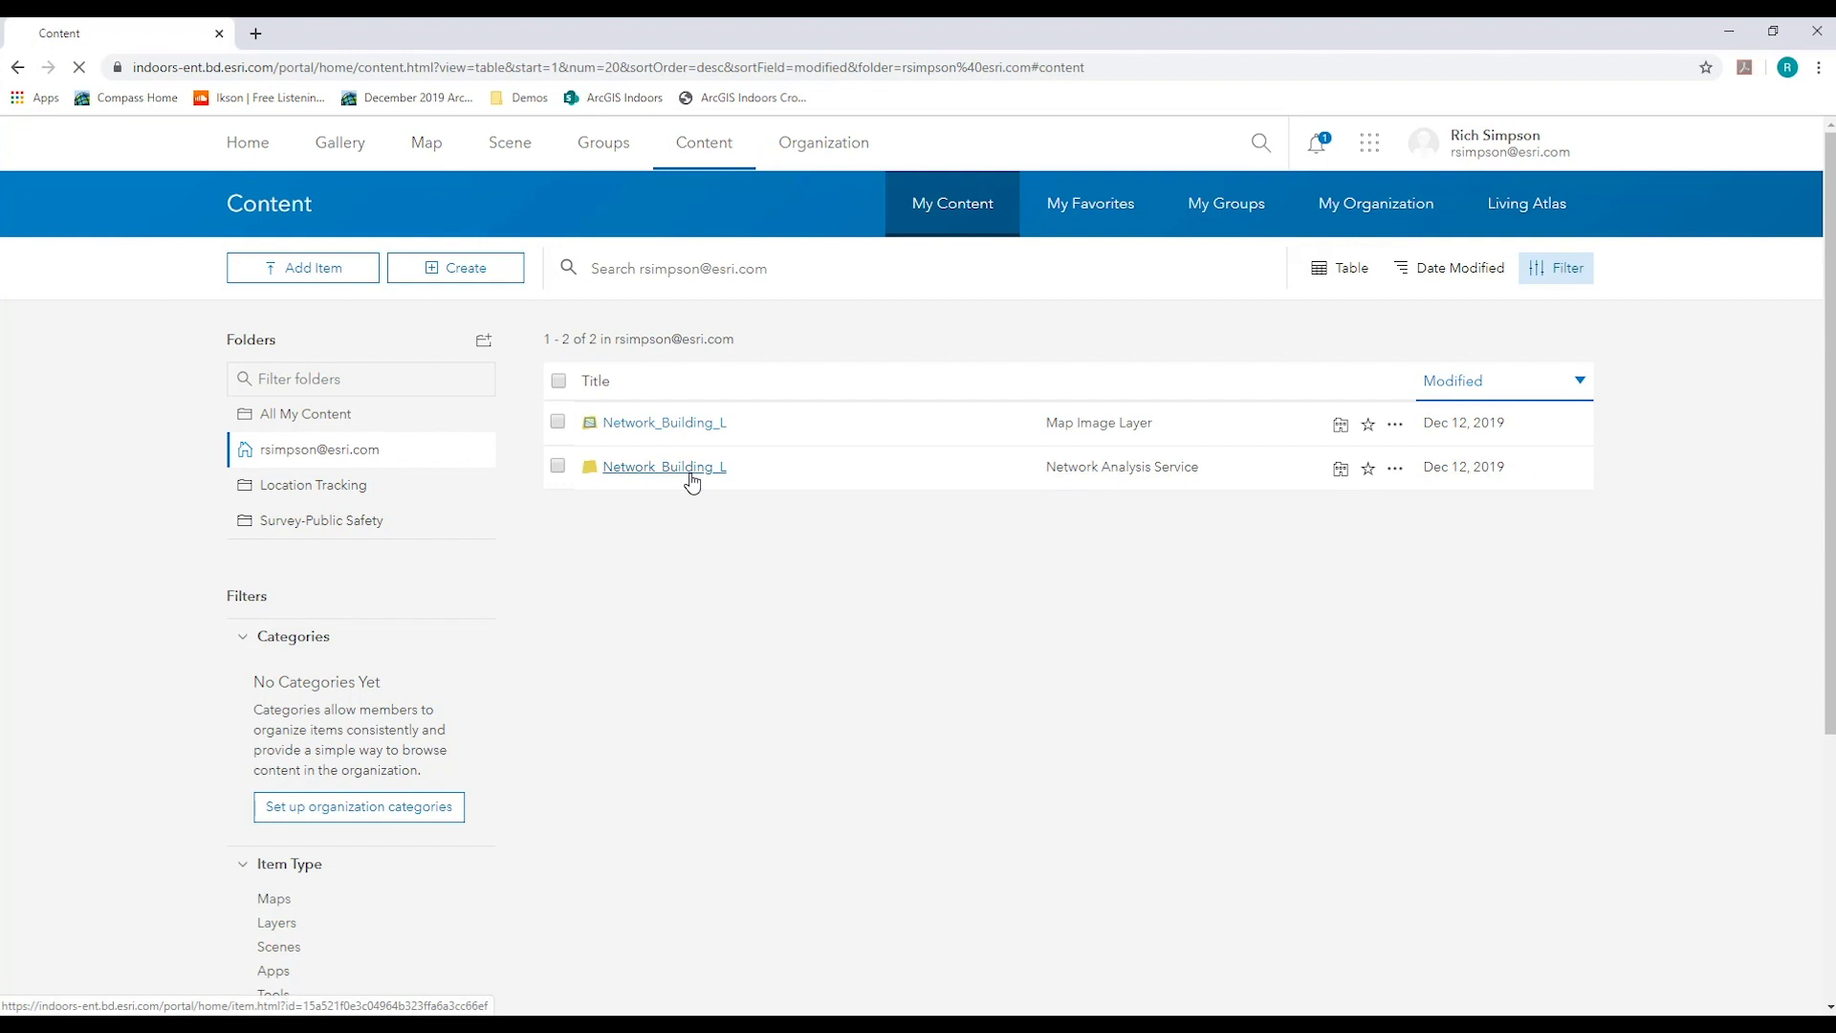